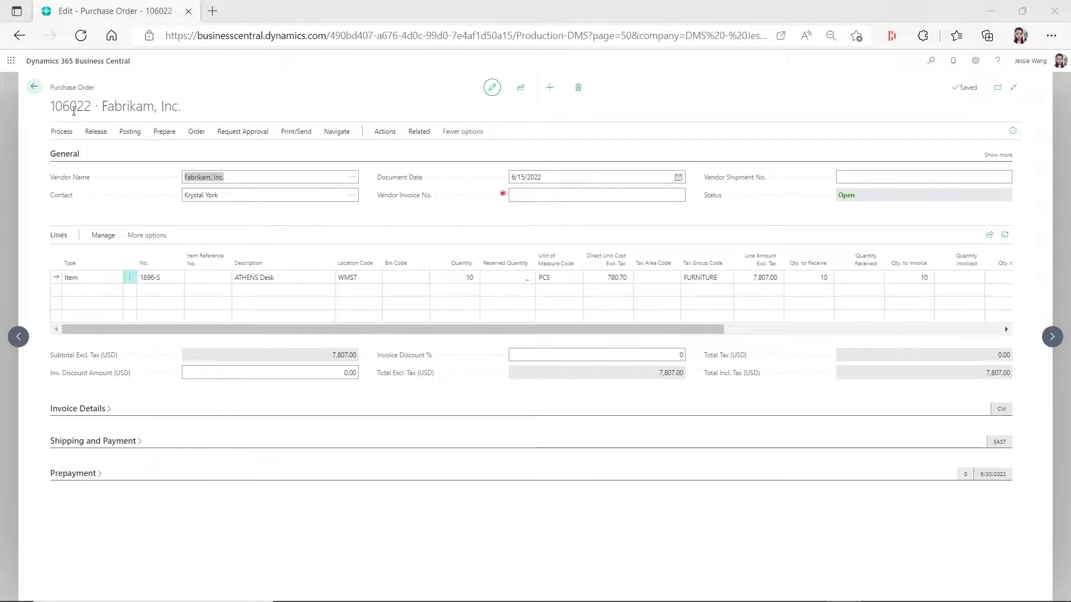
# Step: Leave the purchase order, open the location card for WMS7 and review its warehouse settings
pyautogui.click(35, 87)
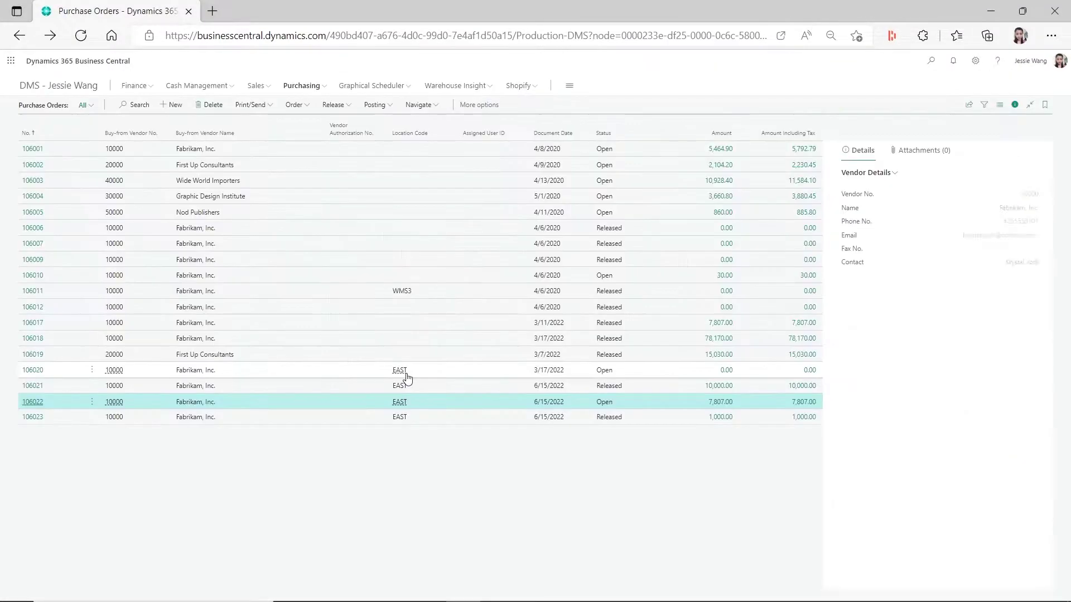
pyautogui.click(93, 87)
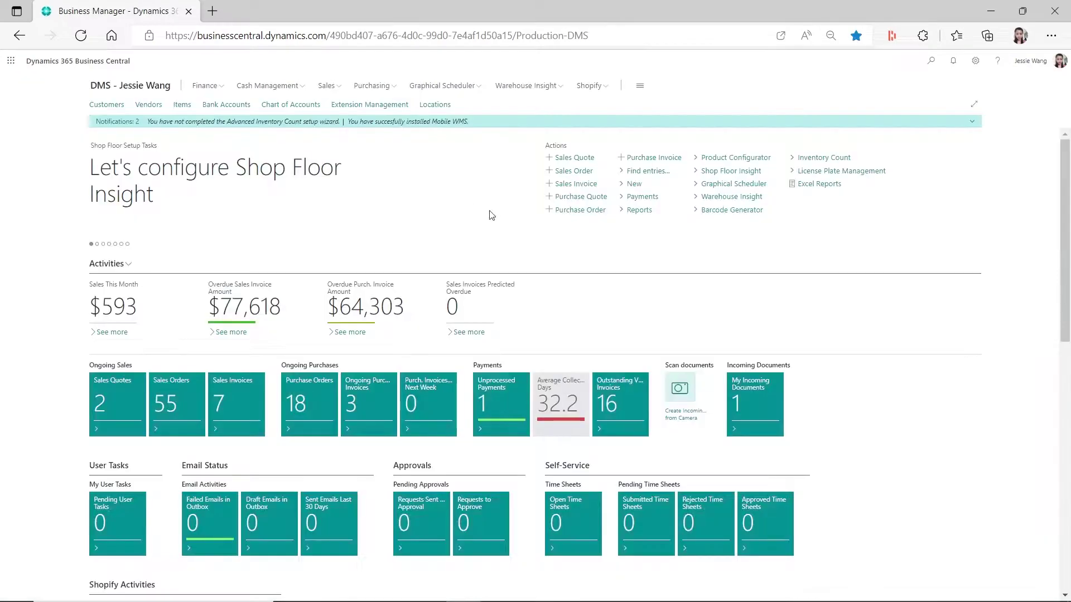
pyautogui.click(442, 111)
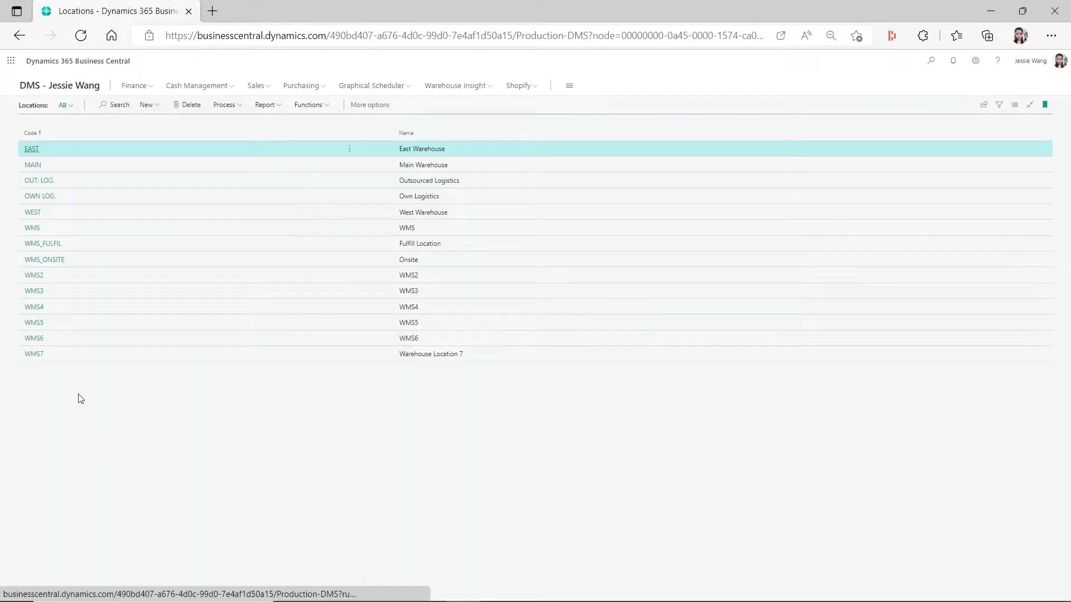
pyautogui.click(38, 356)
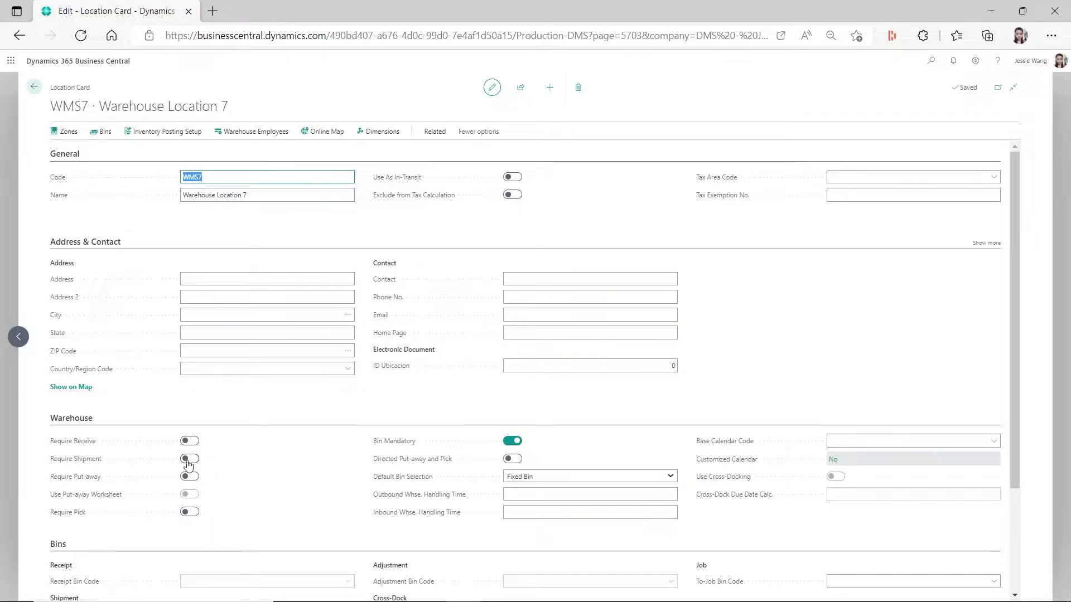
pyautogui.moveTo(373, 516)
pyautogui.scroll(-1, 390, 435)
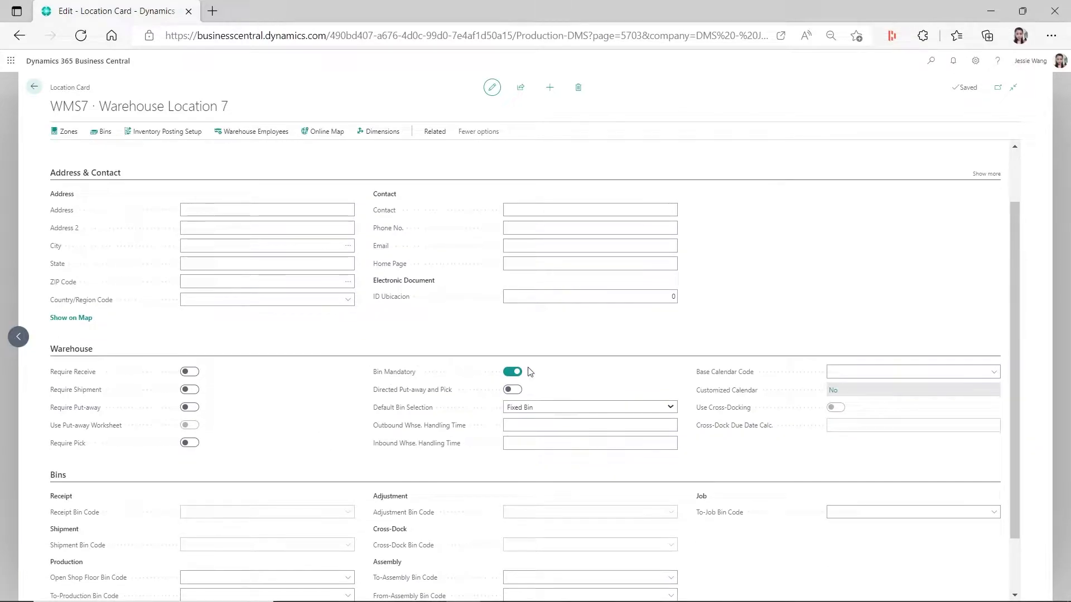
pyautogui.scroll(1, 302, 385)
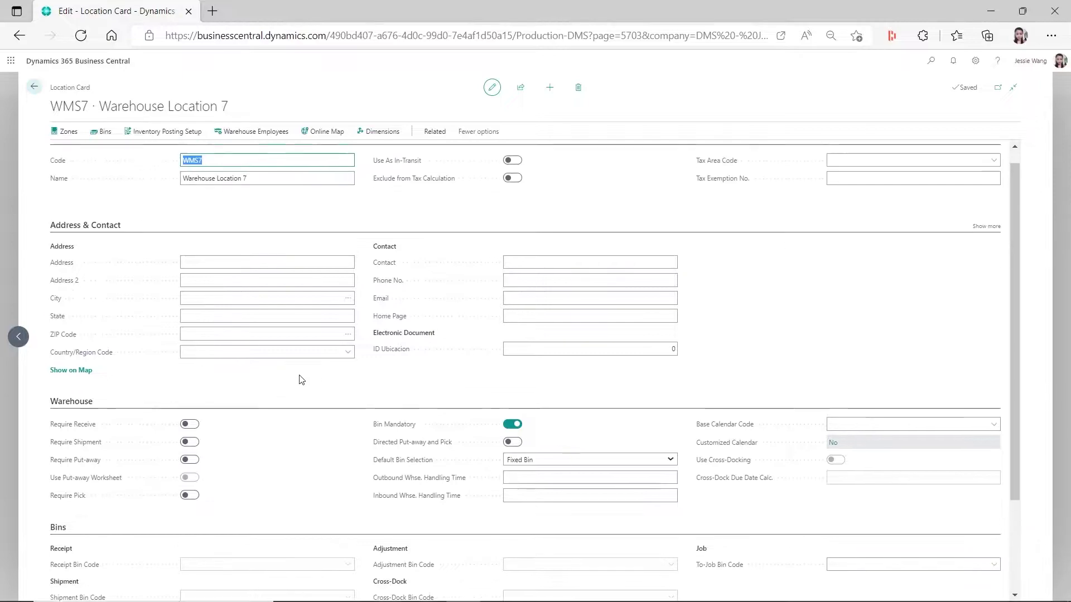
# Step: View the contents of bin BIN01 in location WMS7, checking the default setting for item 1038
pyautogui.click(438, 133)
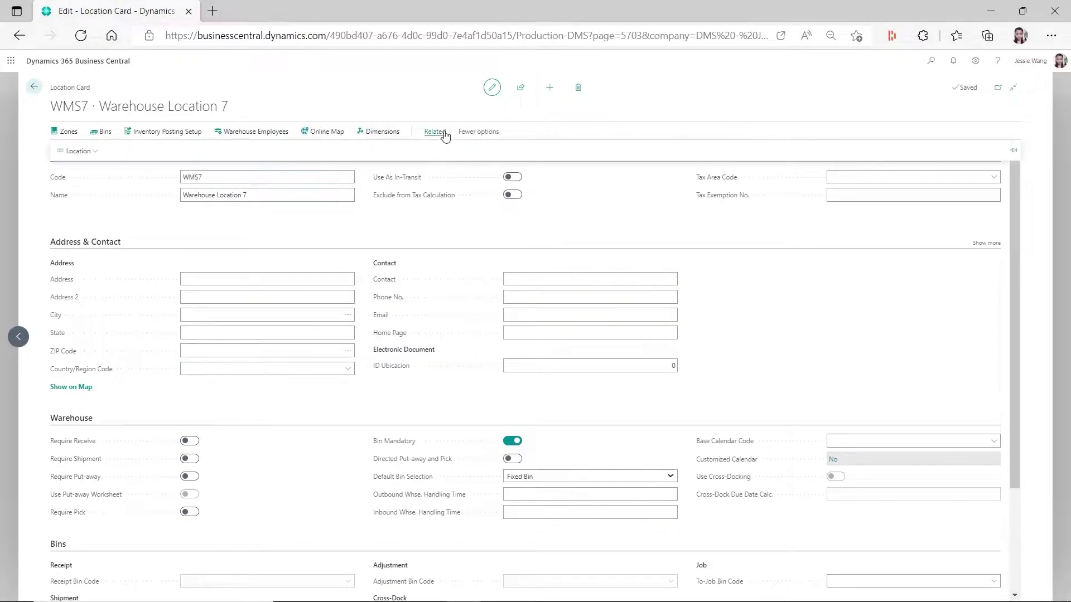
pyautogui.click(102, 138)
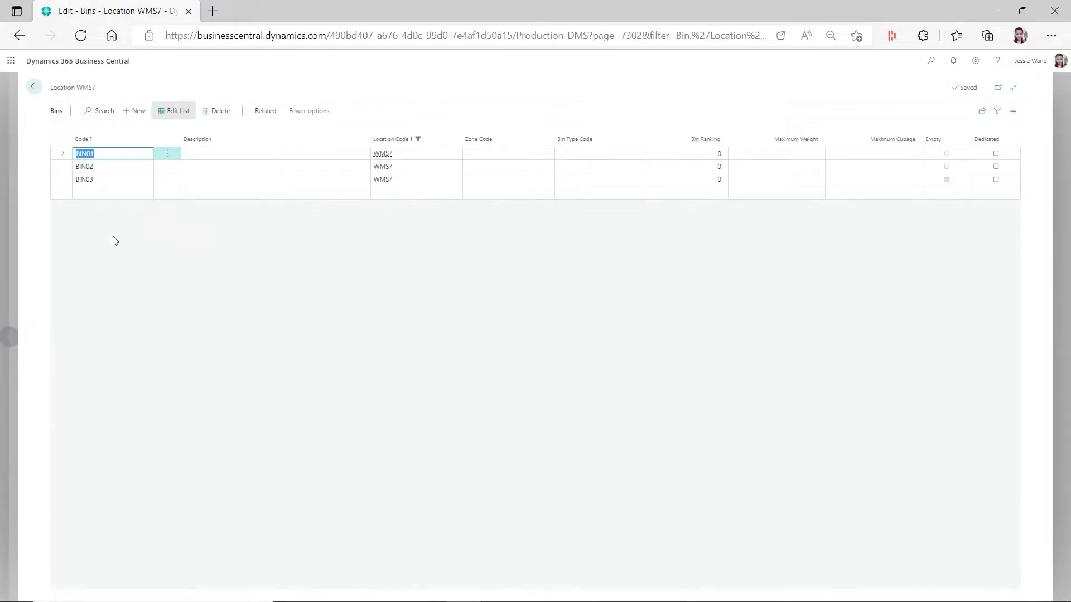
pyautogui.click(259, 113)
pyautogui.click(72, 129)
pyautogui.click(87, 153)
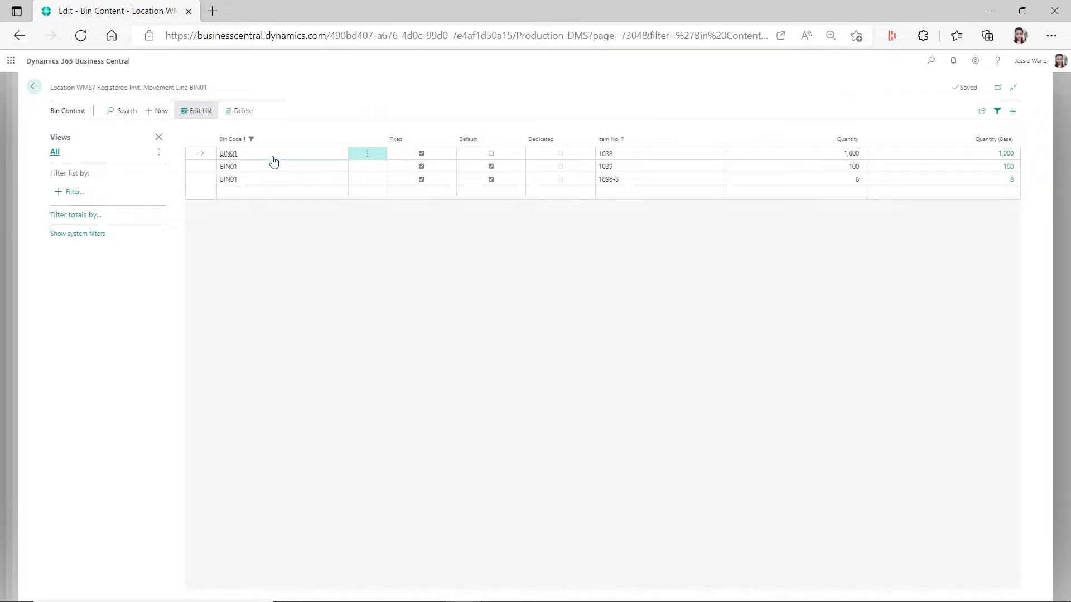
pyautogui.click(620, 157)
# Step: Return to the purchase orders and open the Fabrikam, Inc. order dated 6/15/2022 that has the Open status
pyautogui.click(35, 86)
pyautogui.click(36, 88)
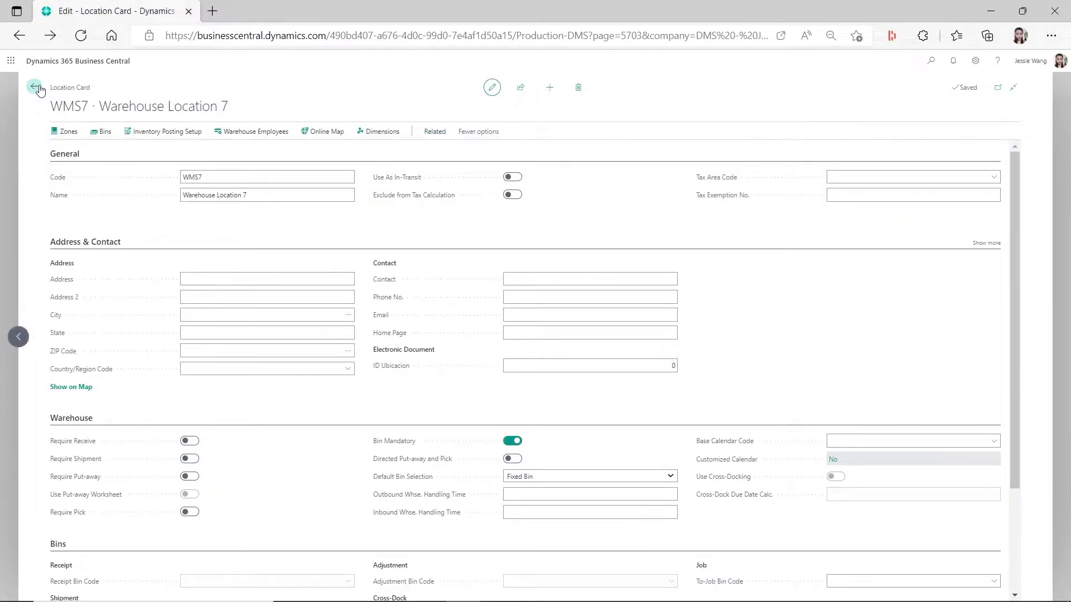
pyautogui.click(35, 87)
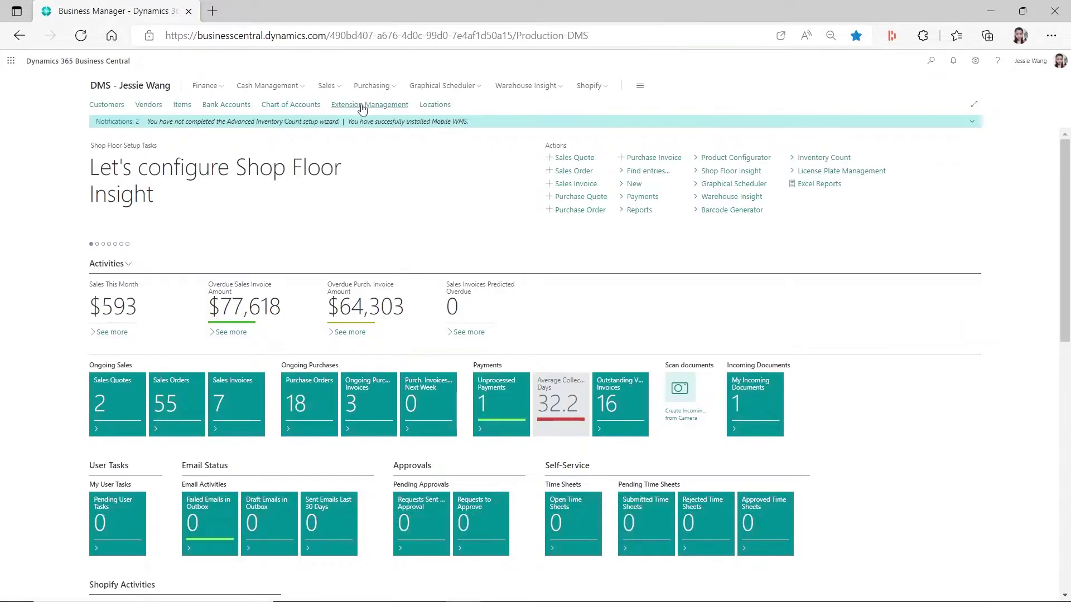
pyautogui.click(373, 86)
pyautogui.click(262, 106)
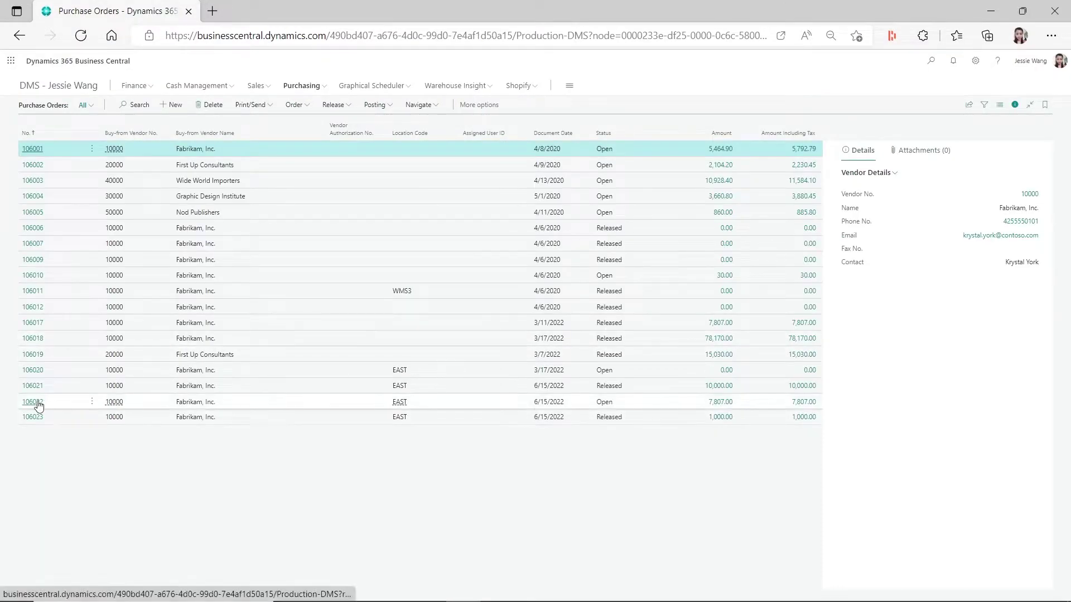
pyautogui.click(33, 403)
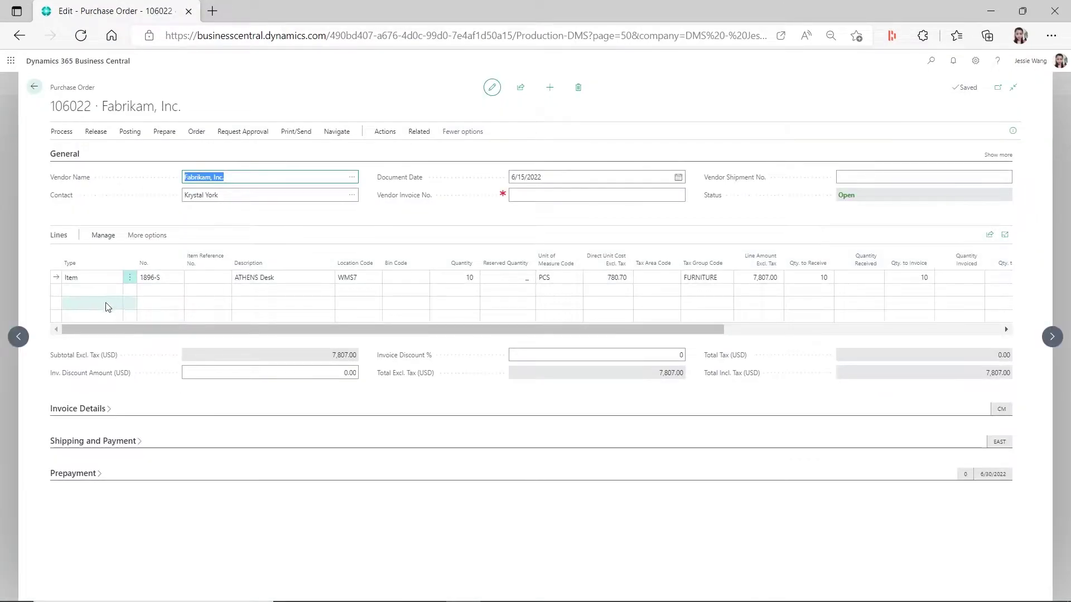
# Step: Add an order line for item 1038 with location code WMS7 and quantity 10
pyautogui.click(104, 292)
pyautogui.click(165, 294)
pyautogui.write('1038')
pyautogui.press('Tab')
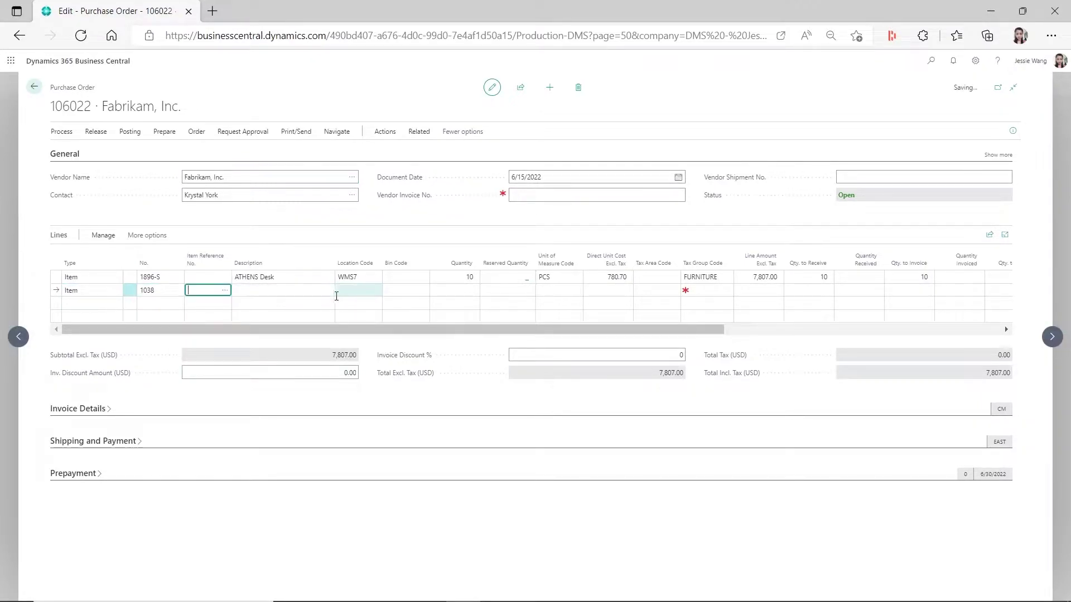
pyautogui.click(351, 291)
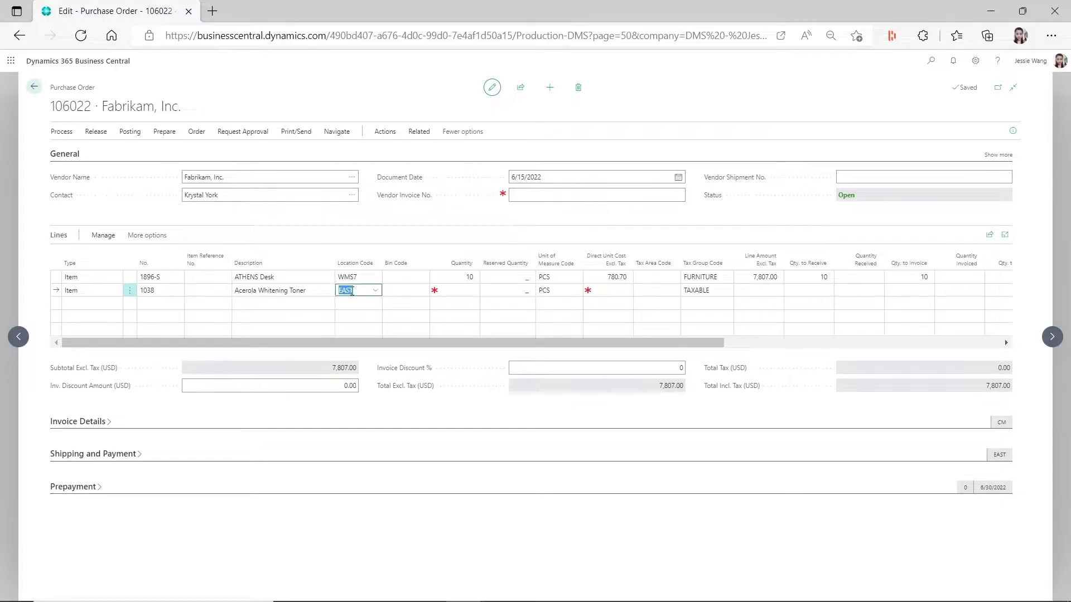
pyautogui.write('WMS7')
pyautogui.press('Tab')
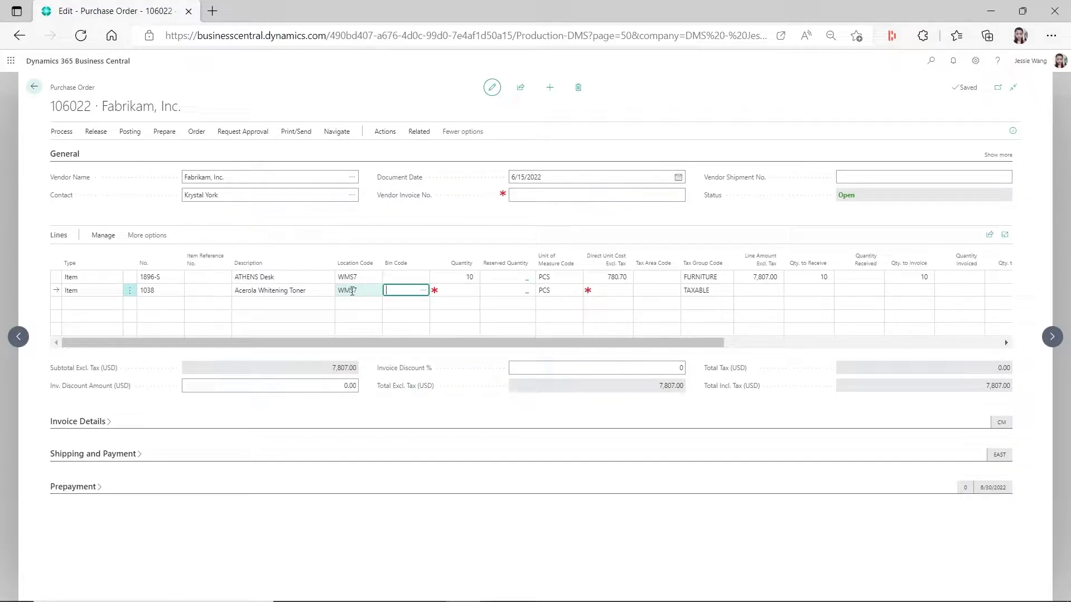
pyautogui.click(451, 290)
pyautogui.write('1')
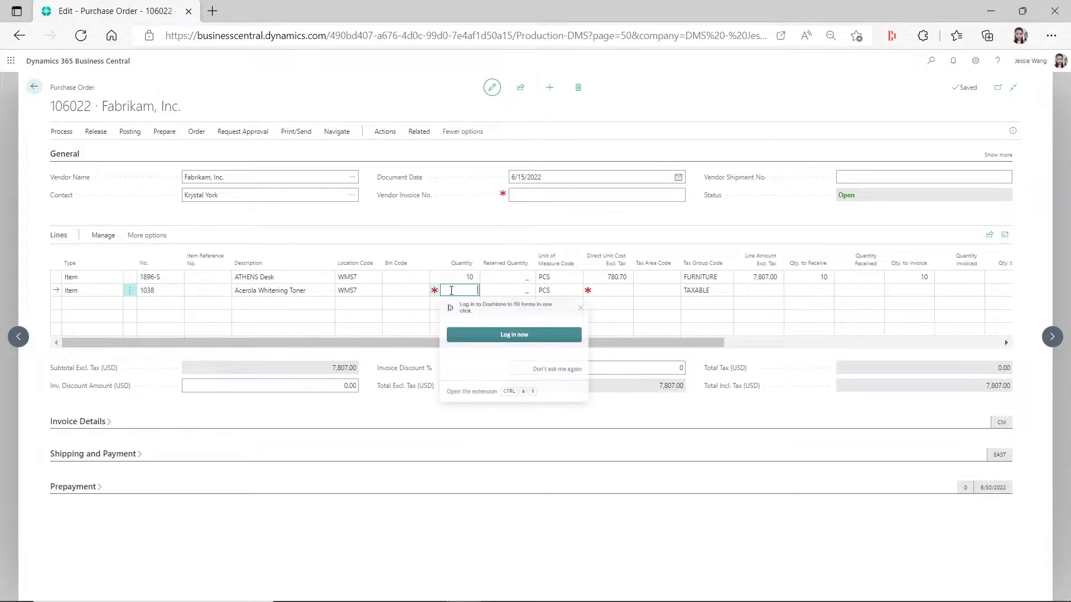
pyautogui.write('0')
pyautogui.press('Tab')
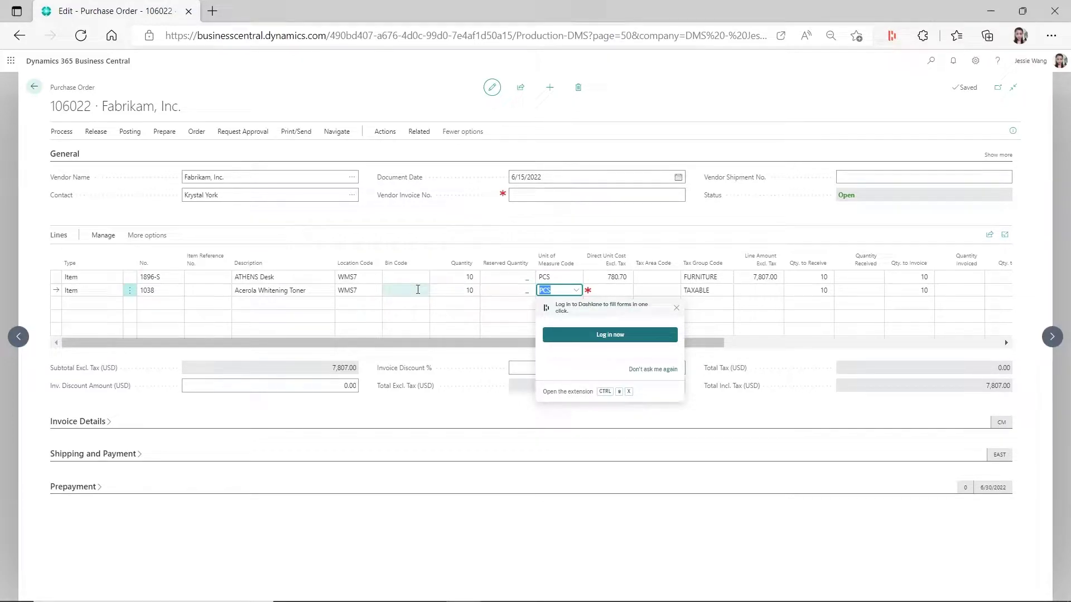
# Step: Leave the purchase order and open the location card for WMS7
pyautogui.click(35, 87)
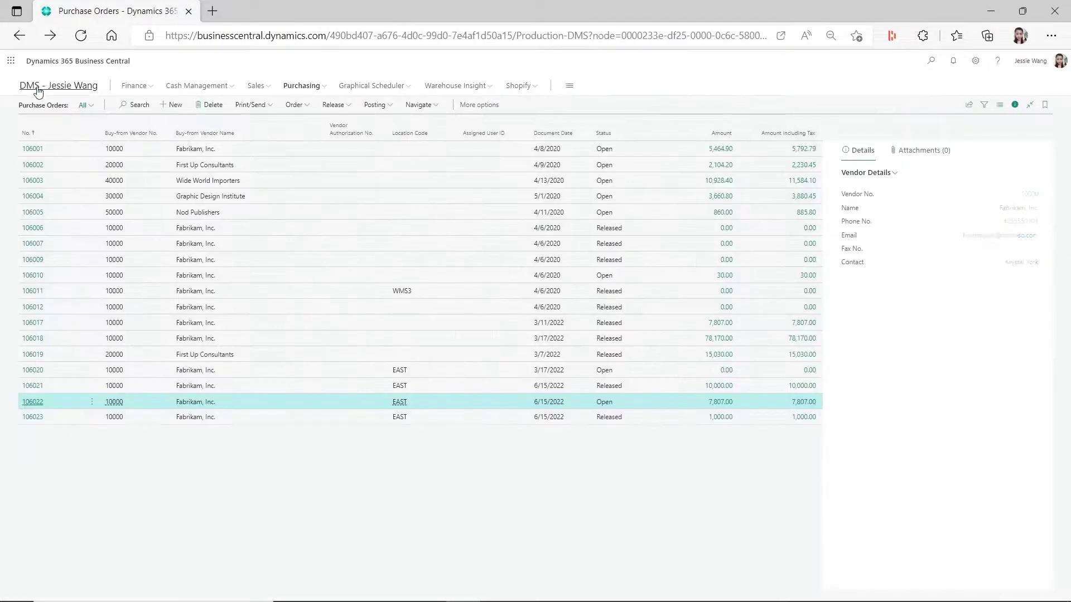
pyautogui.click(81, 90)
pyautogui.click(443, 105)
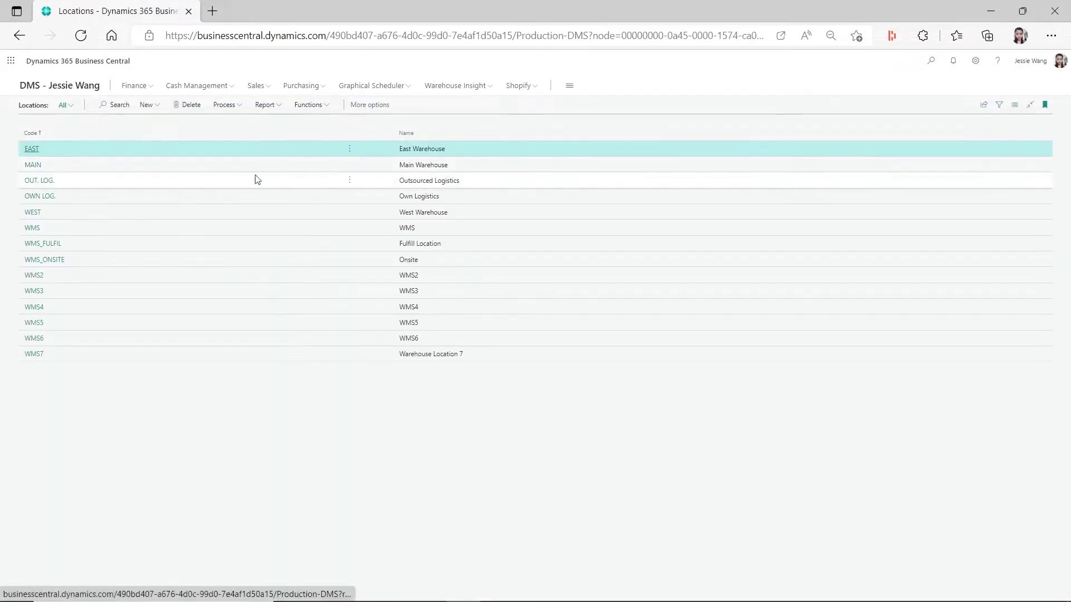
pyautogui.click(34, 354)
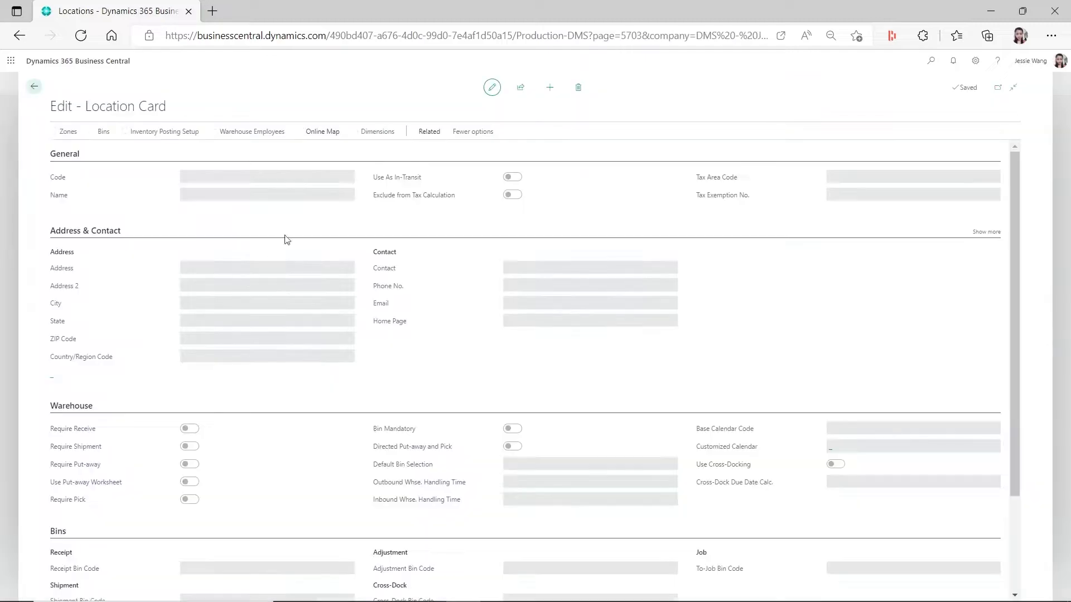
# Step: Open the contents of bin BIN01 for location WMS7 and mark it as the default bin for item 1038
pyautogui.click(434, 132)
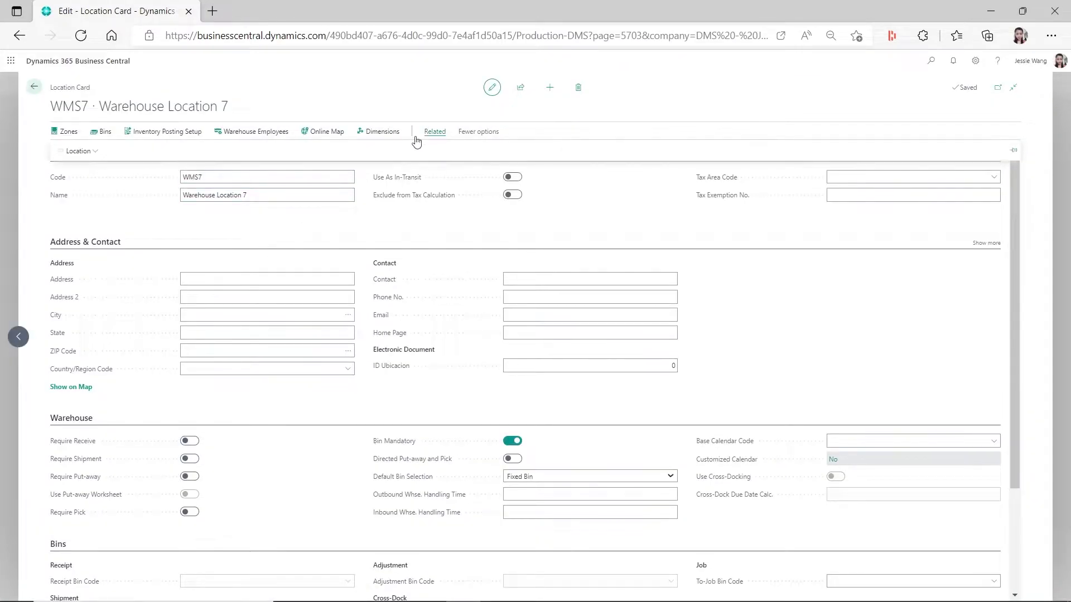
pyautogui.click(73, 151)
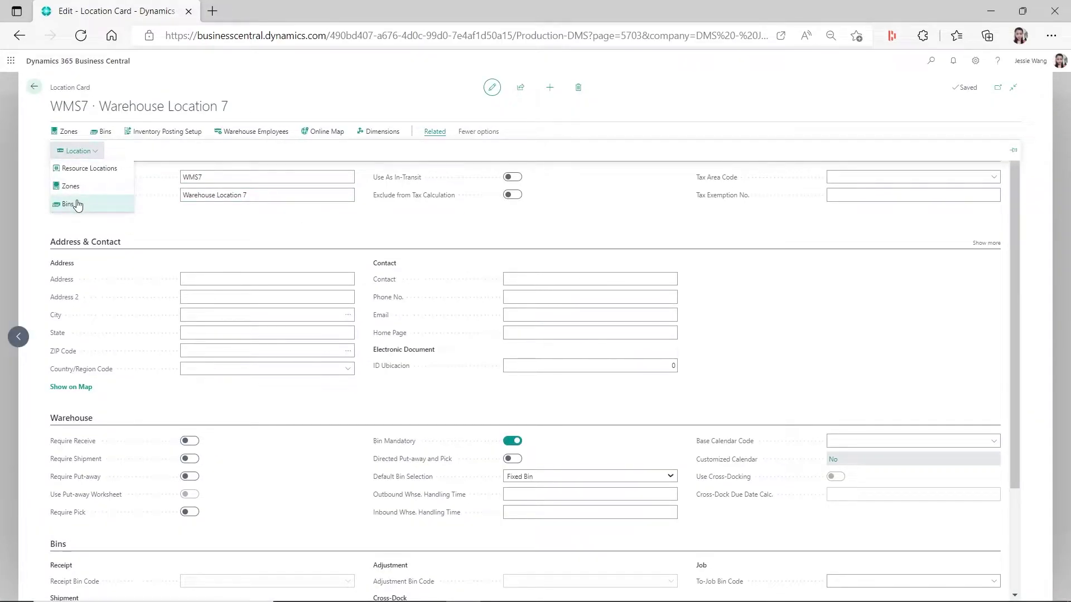
pyautogui.click(81, 205)
pyautogui.click(266, 111)
pyautogui.click(71, 135)
pyautogui.click(75, 151)
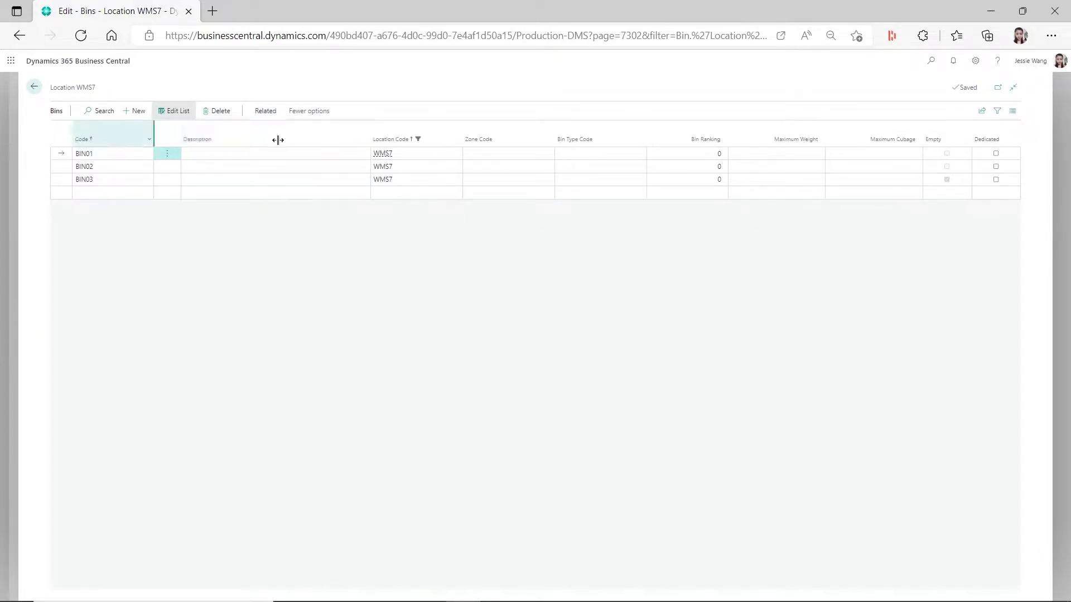
pyautogui.click(491, 153)
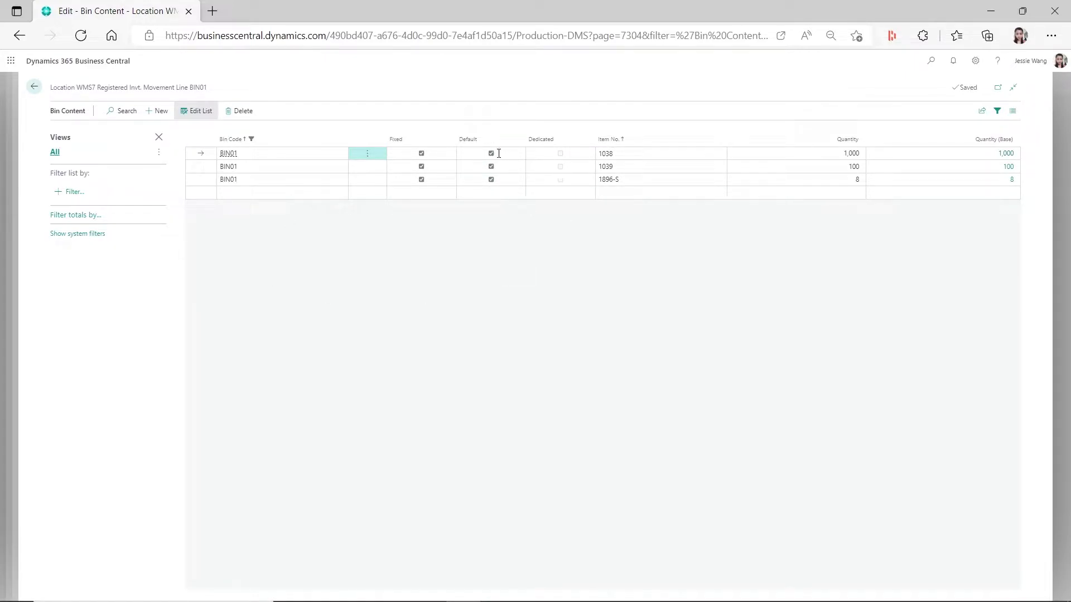
# Step: Go back to the purchase orders and reopen the Fabrikam, Inc. order dated 6/15/2022 with the Open status
pyautogui.click(33, 87)
pyautogui.click(33, 87)
pyautogui.click(34, 87)
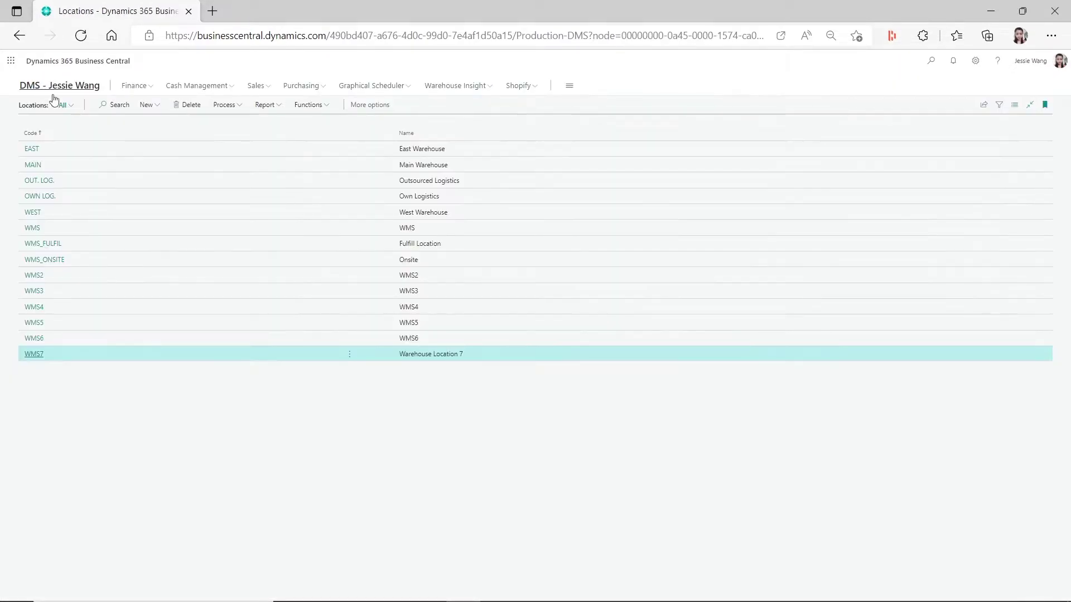
pyautogui.click(19, 36)
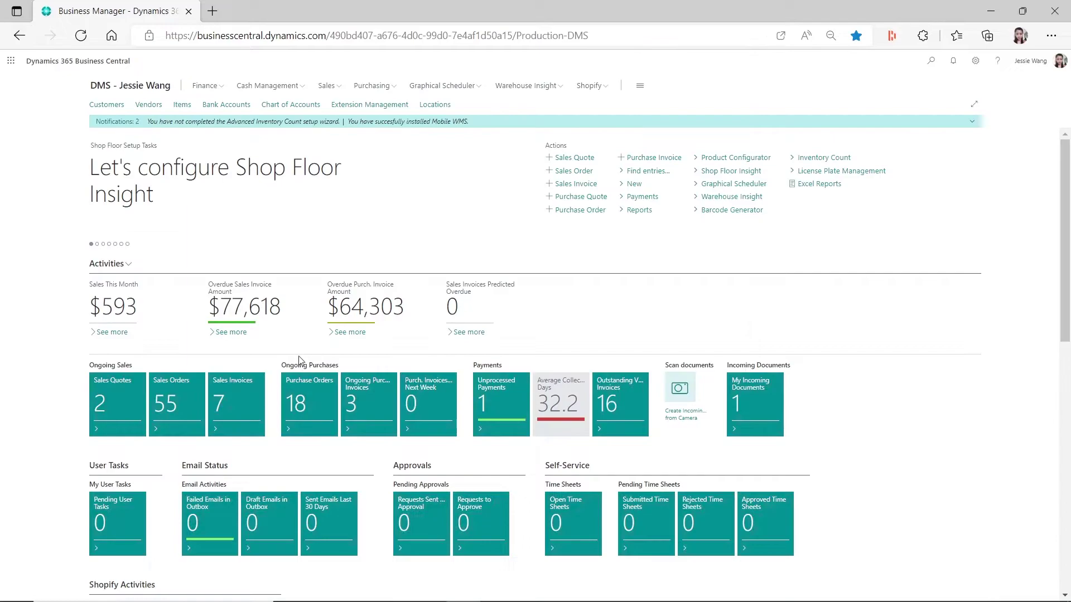
pyautogui.click(372, 85)
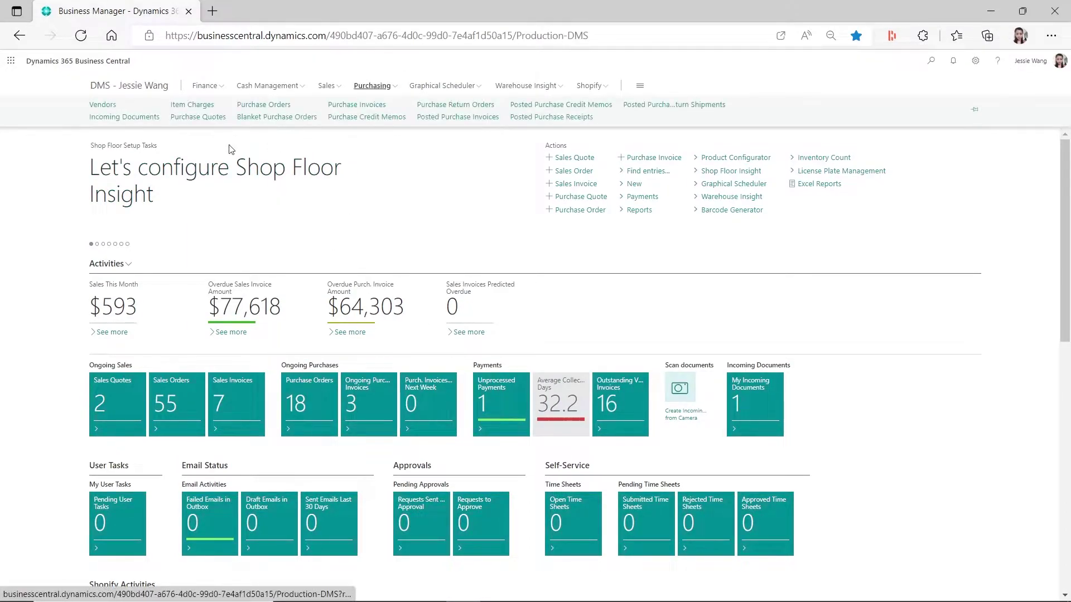
pyautogui.click(254, 106)
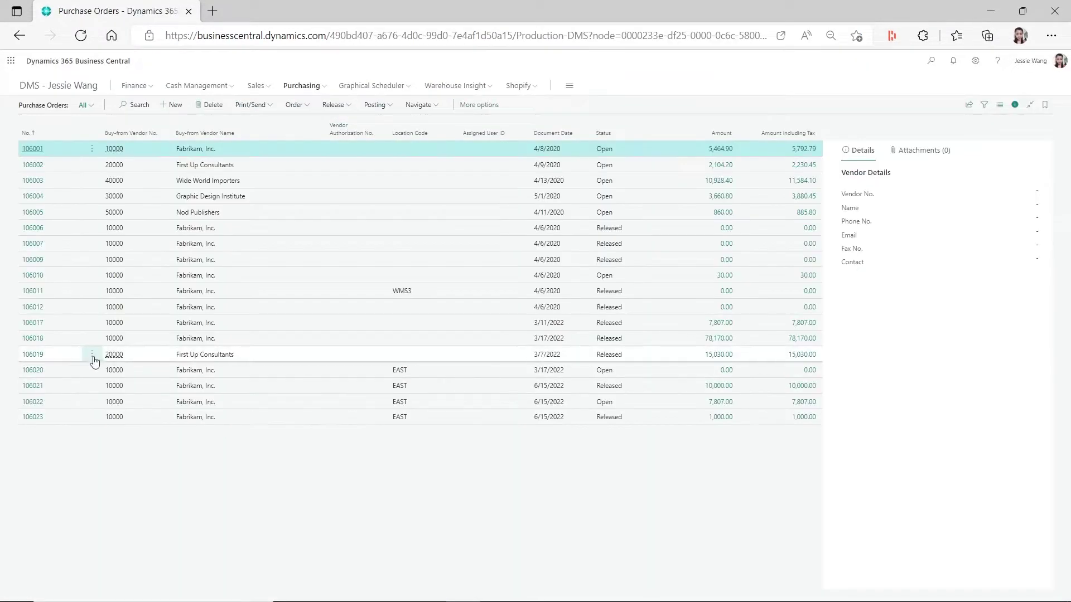
pyautogui.click(36, 402)
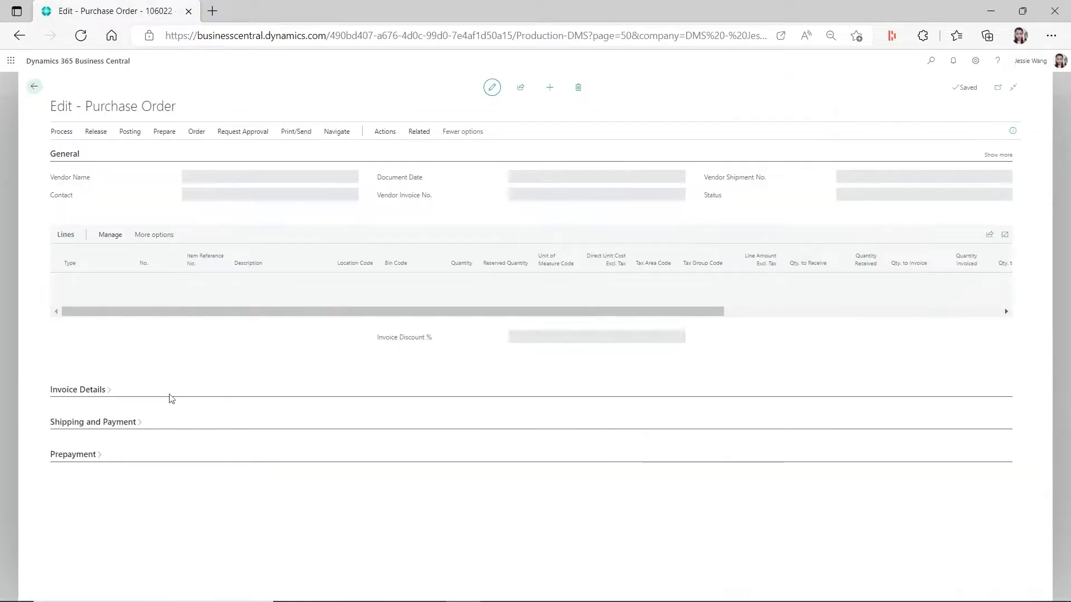
# Step: Add a third order line for item 1038 with location code WMS7
pyautogui.click(95, 303)
pyautogui.click(165, 303)
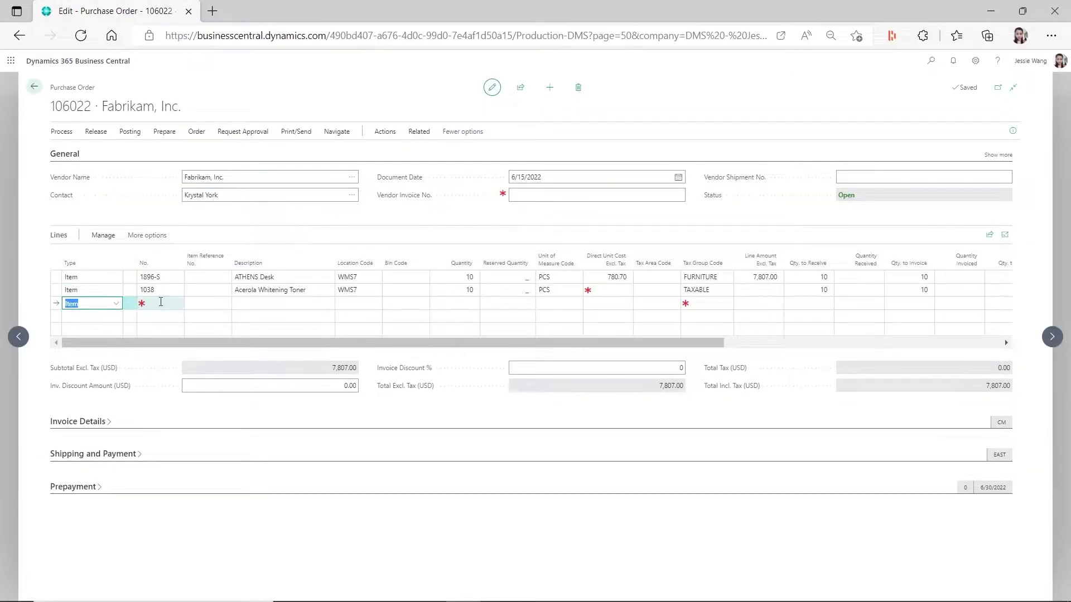
pyautogui.write('1038')
pyautogui.press('Tab')
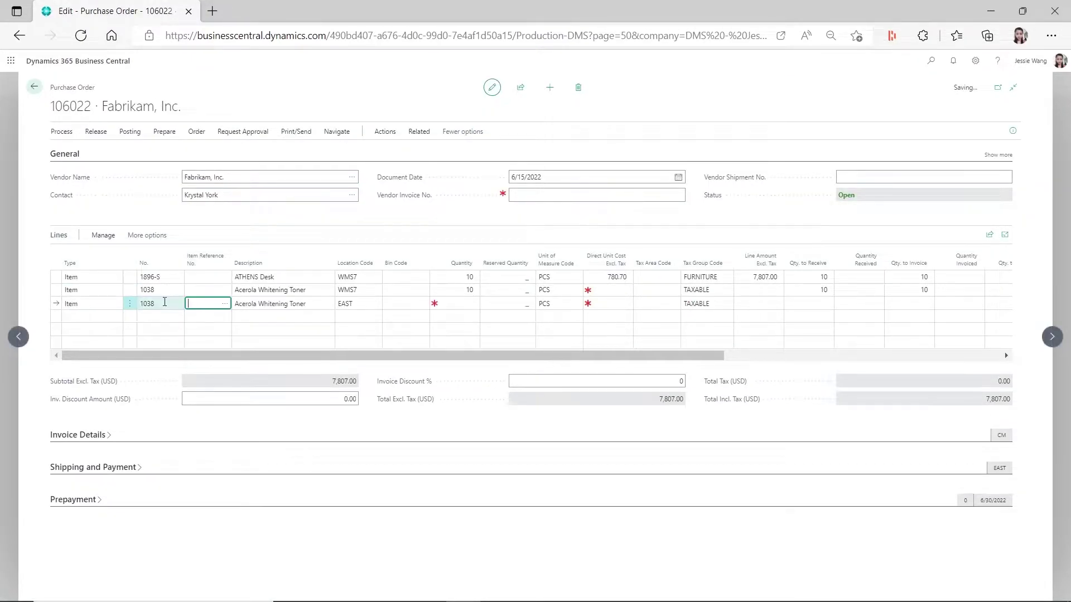
pyautogui.press('Tab')
pyautogui.press('Tab')
pyautogui.write('WMS7')
pyautogui.press('Tab')
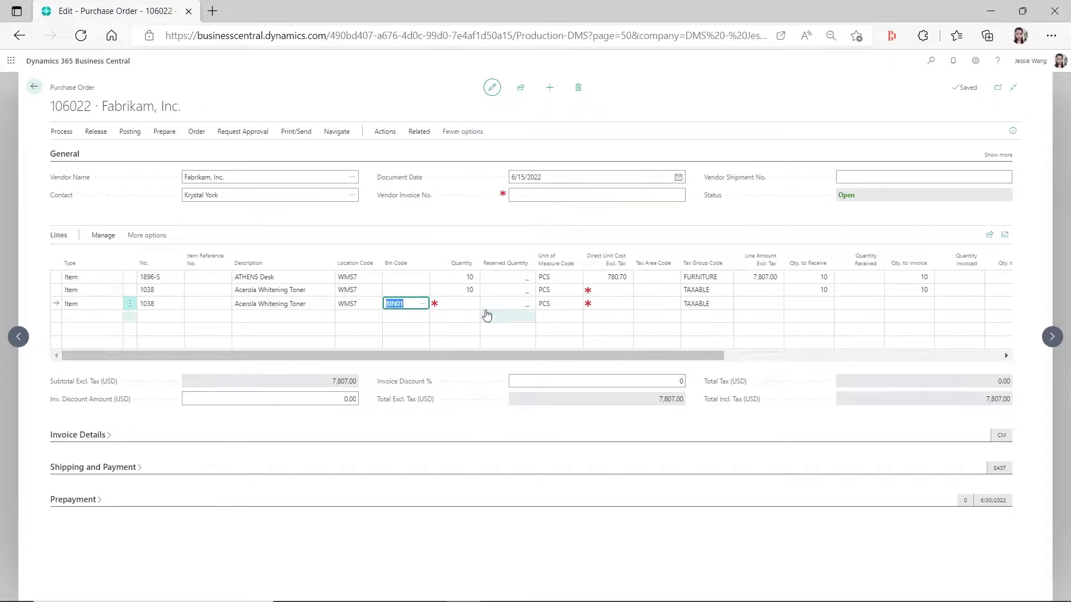
# Step: Leave the purchase order and open the location card for WMS7
pyautogui.click(33, 88)
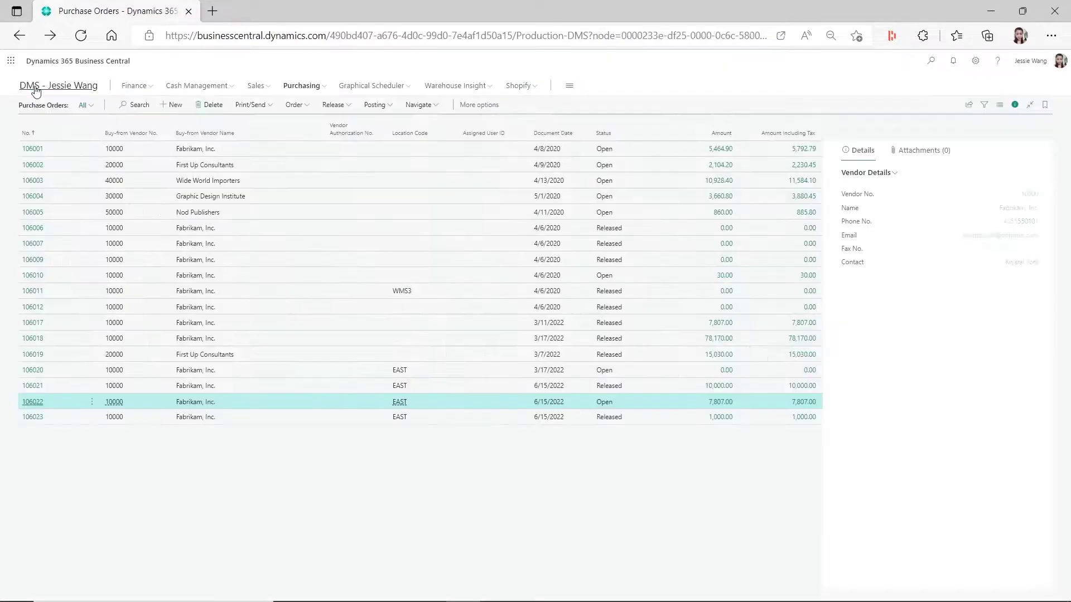
pyautogui.click(78, 86)
pyautogui.click(424, 107)
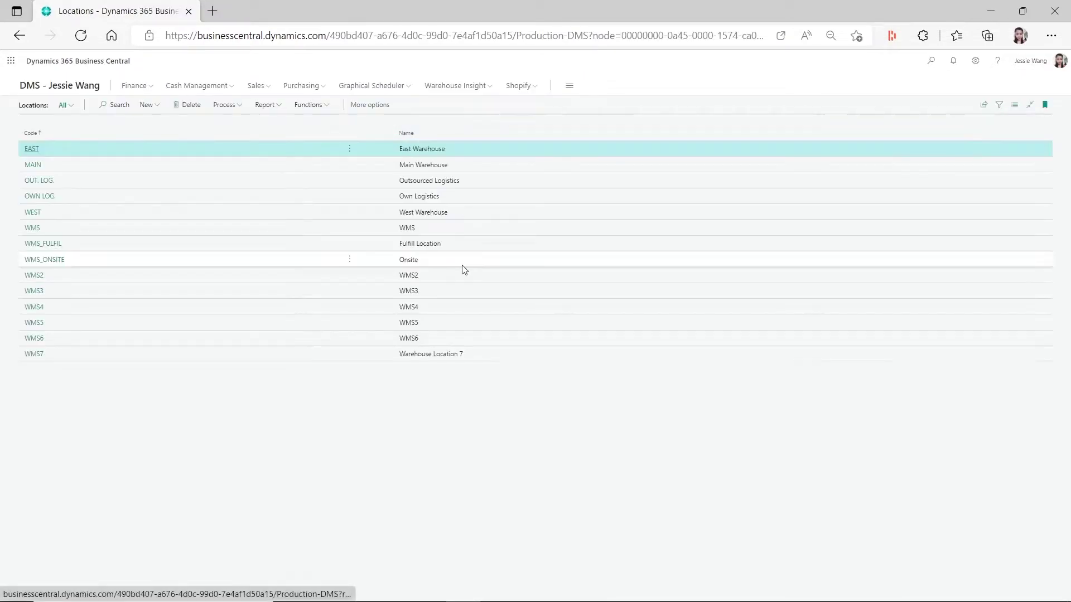
pyautogui.click(35, 355)
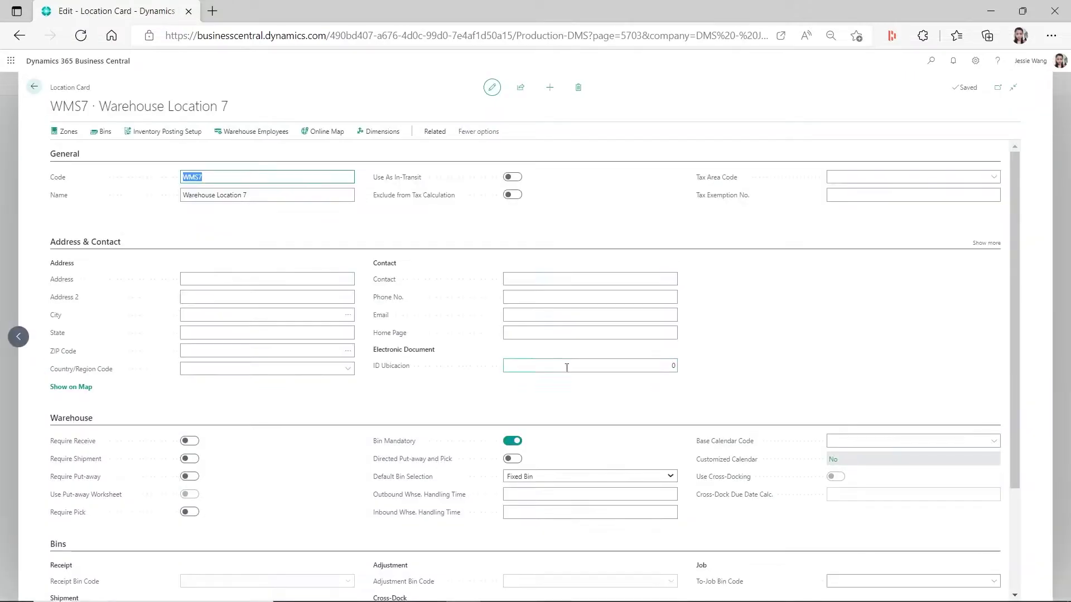
pyautogui.scroll(-2, 634, 463)
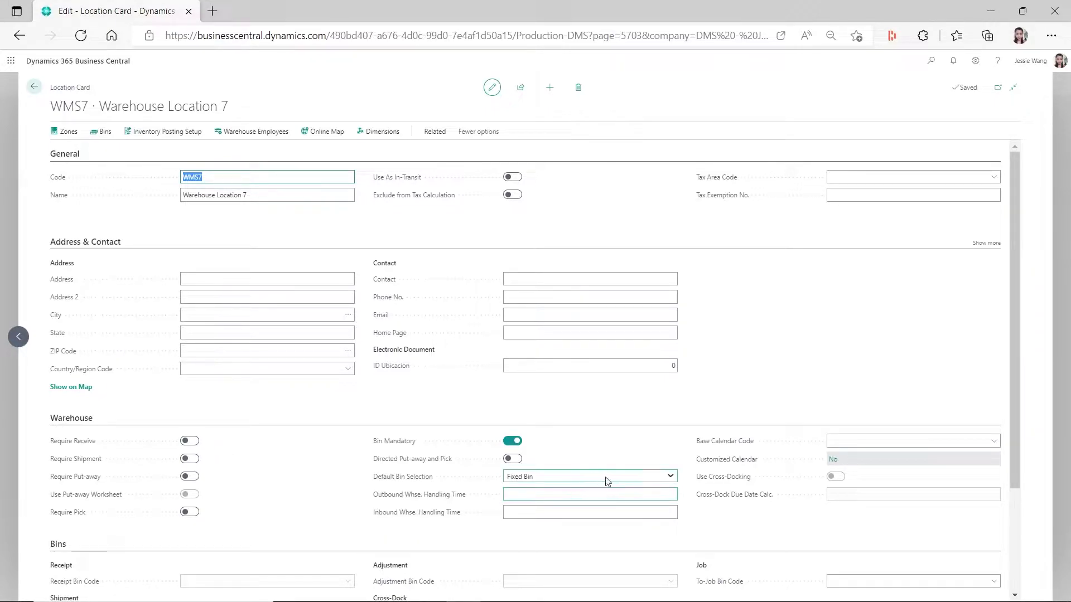
# Step: Review the available Default Bin Selection options in the warehouse settings of location WMS7
pyautogui.click(673, 478)
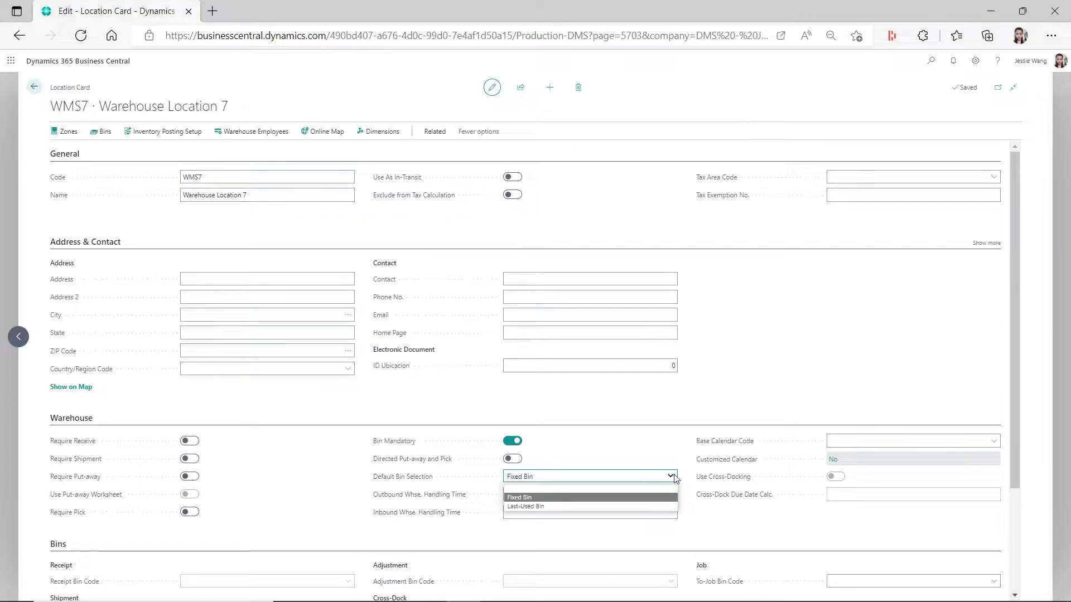
pyautogui.click(673, 478)
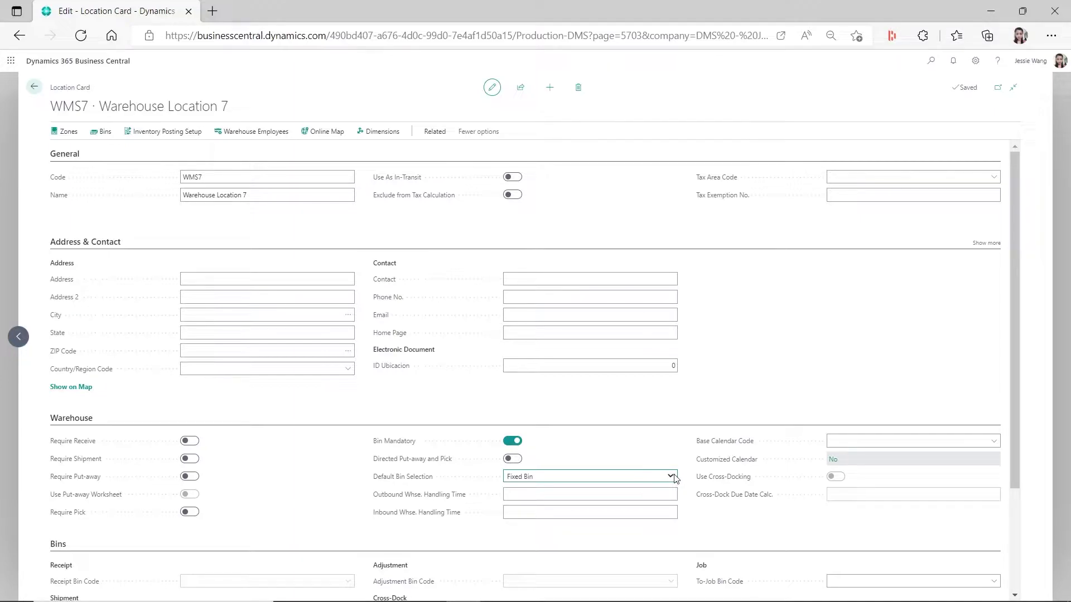
pyautogui.click(672, 477)
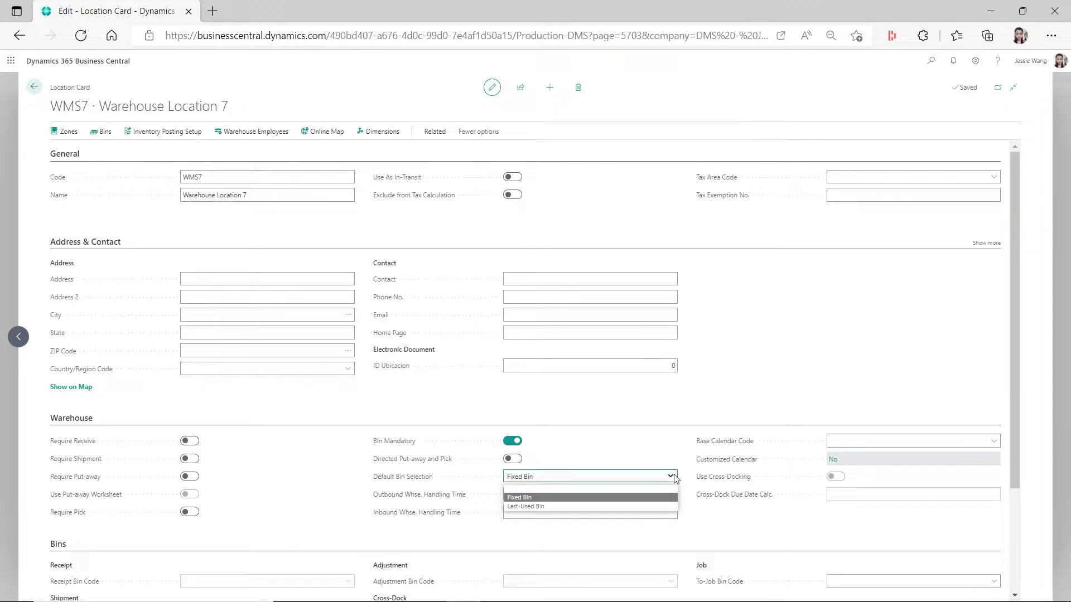
pyautogui.click(637, 454)
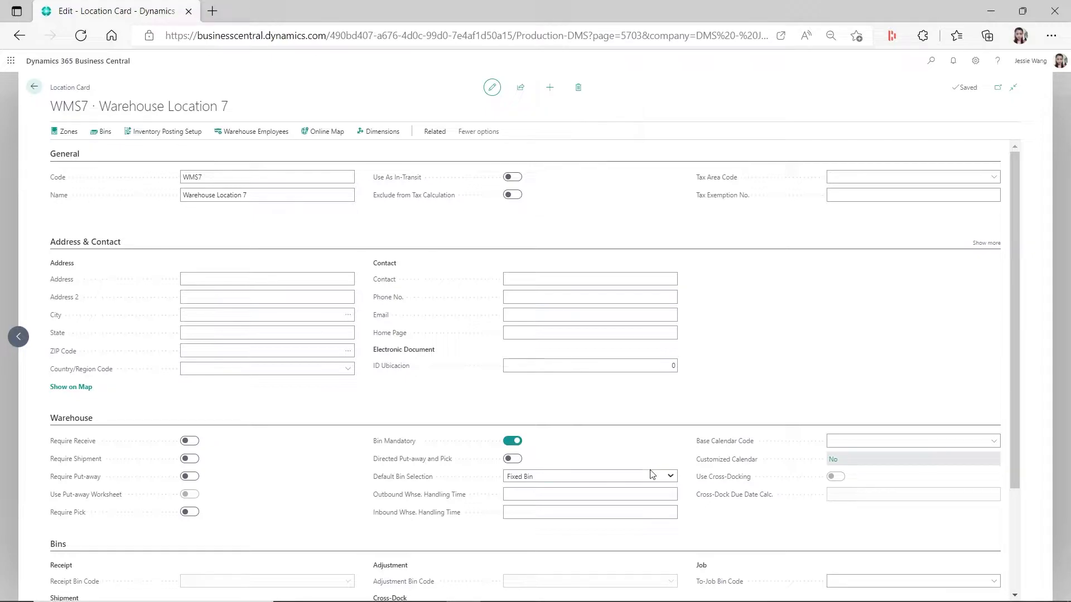
pyautogui.click(671, 477)
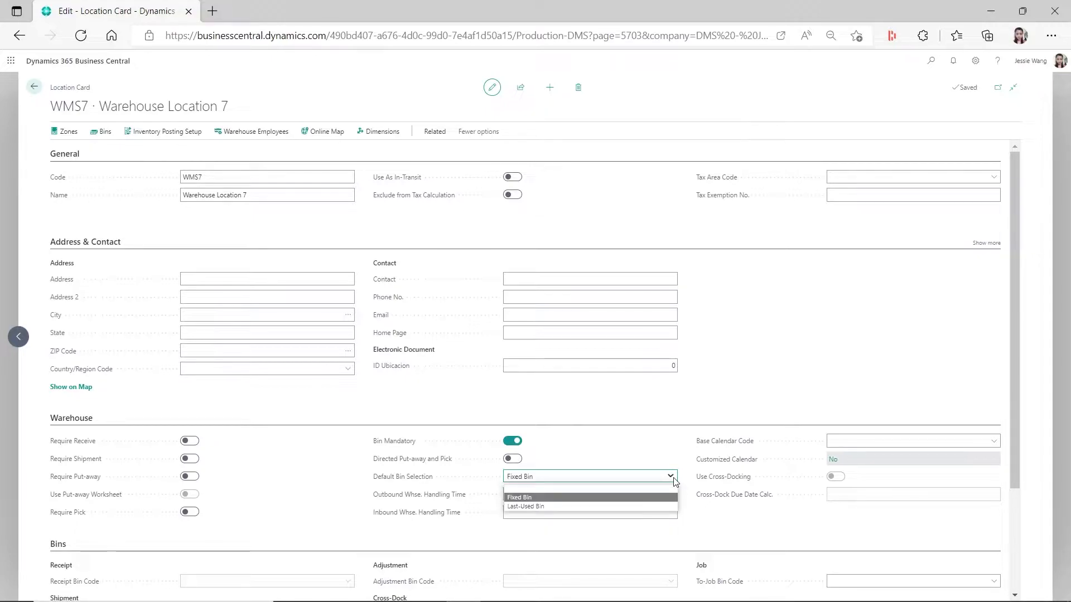
pyautogui.click(631, 455)
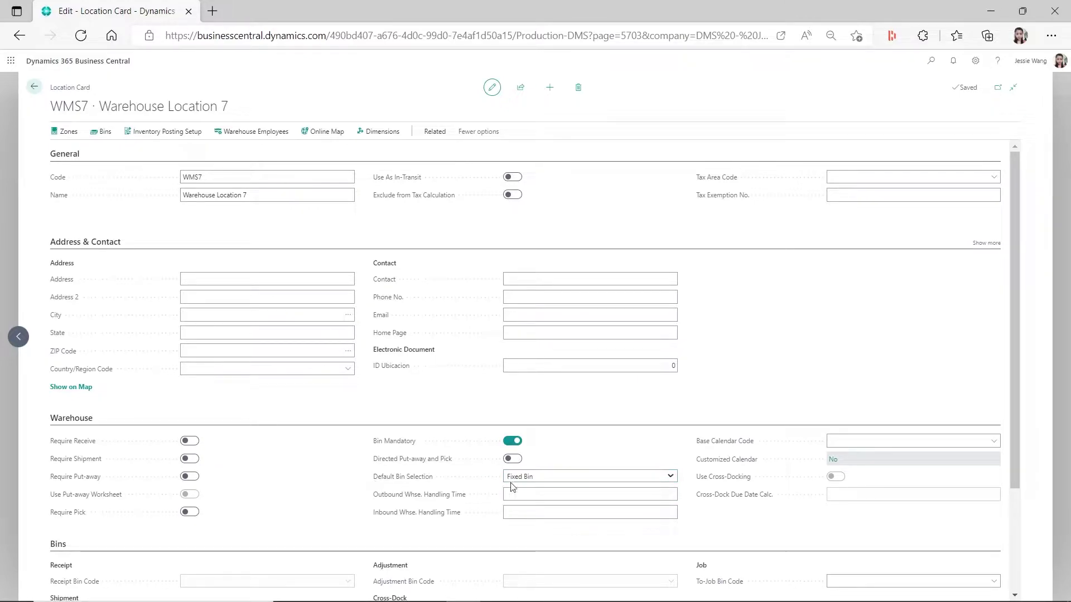
# Step: Open the contents of bin BIN01 for location WMS7 and clear the Fixed setting for item 1038
pyautogui.click(105, 134)
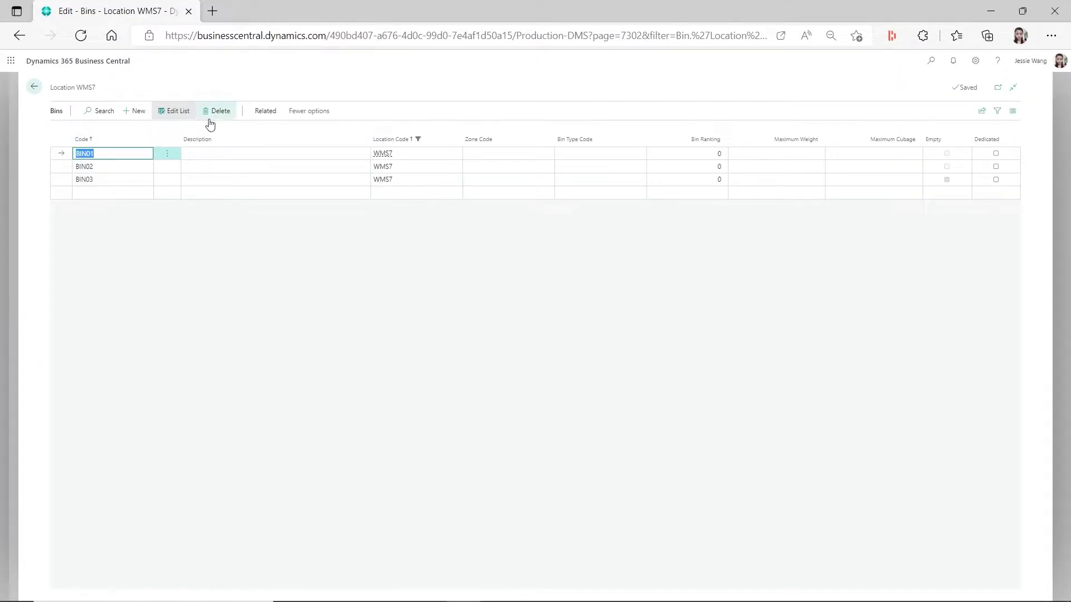
pyautogui.click(263, 111)
pyautogui.click(75, 134)
pyautogui.click(76, 146)
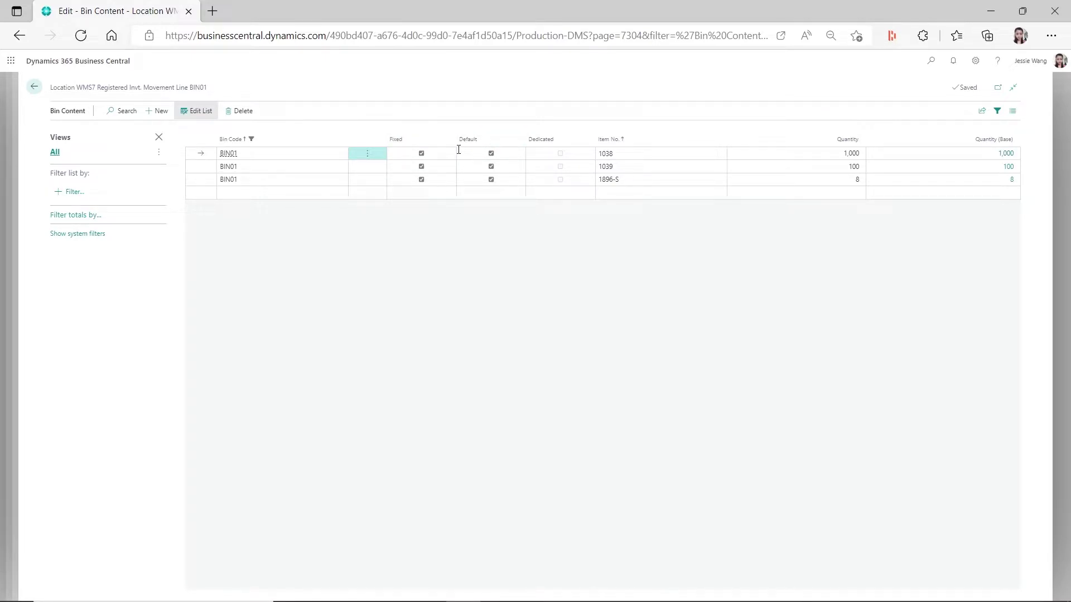
pyautogui.click(421, 155)
# Step: Return to the WMS7 location card and check the Default Bin Selection options again
pyautogui.click(38, 89)
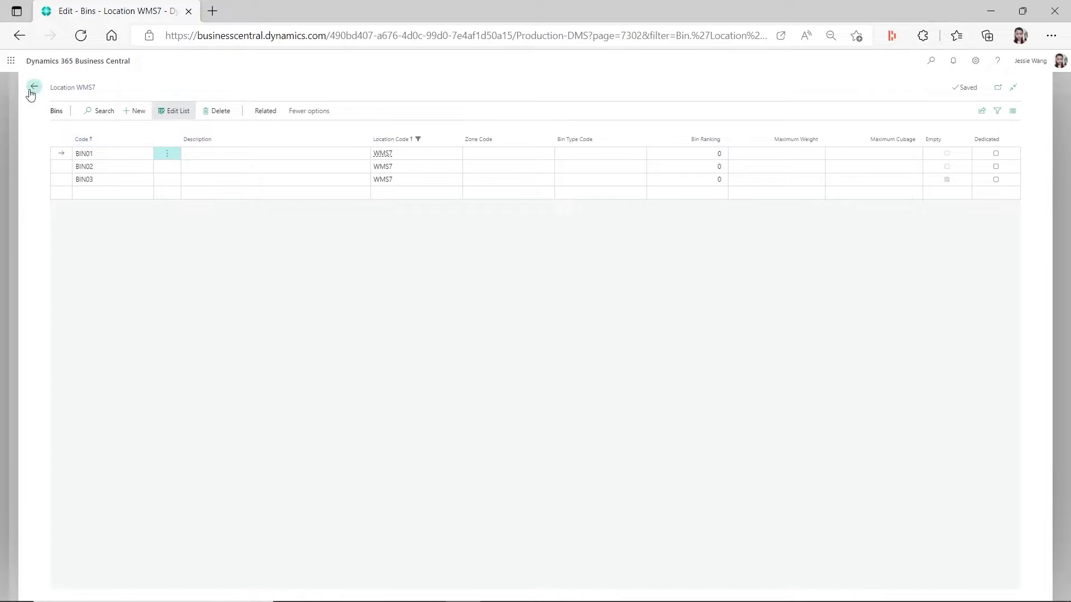
pyautogui.click(31, 89)
pyautogui.click(613, 477)
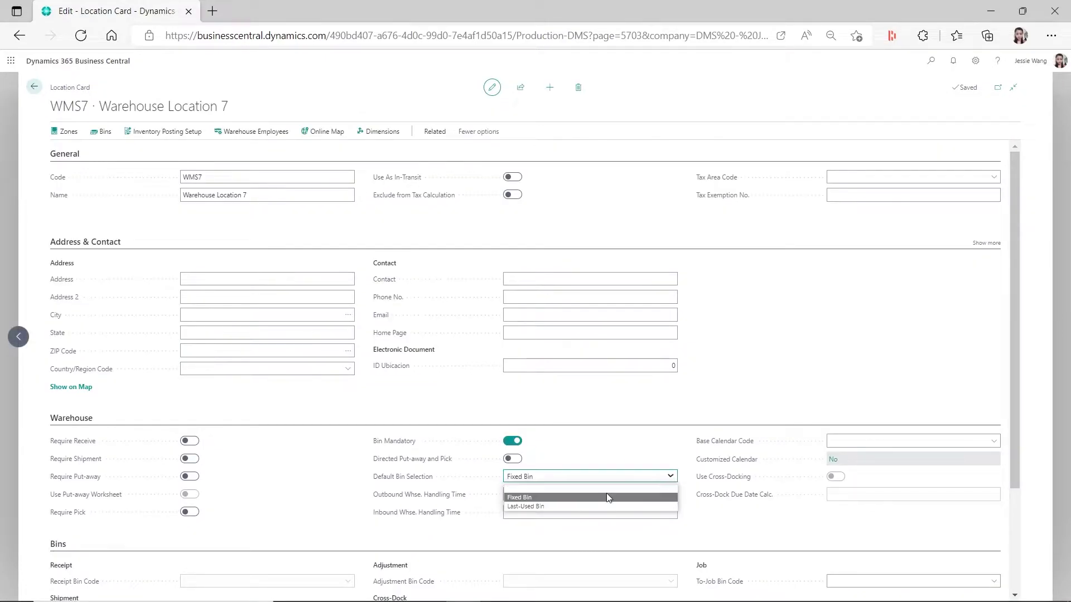
pyautogui.click(633, 443)
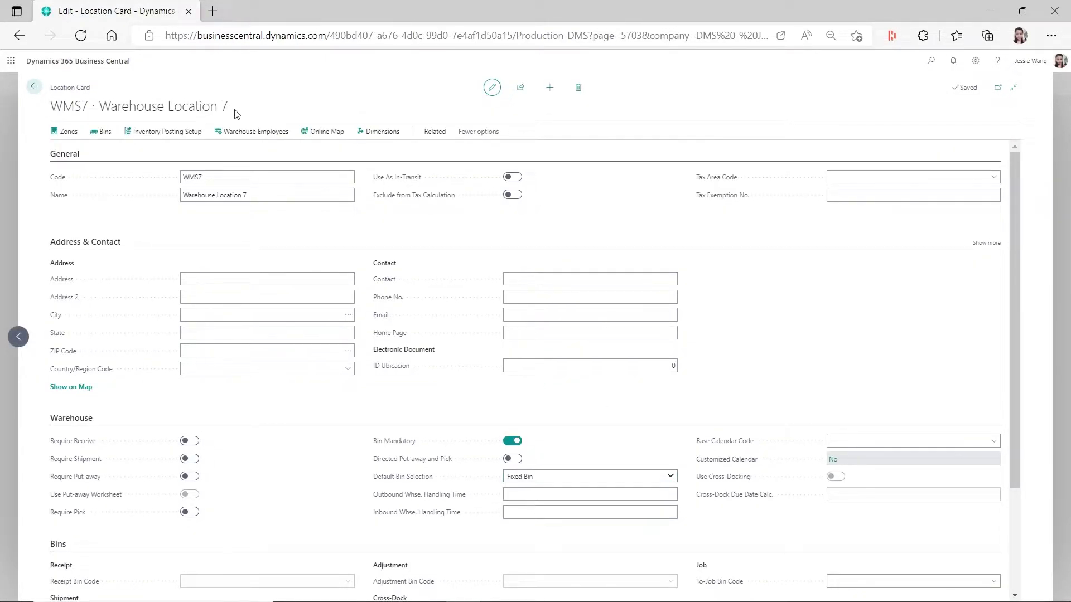
# Step: Reopen the contents of BIN01, compare the Fixed and Default settings of items 1038 and 1896-S, and return to the location card
pyautogui.click(102, 132)
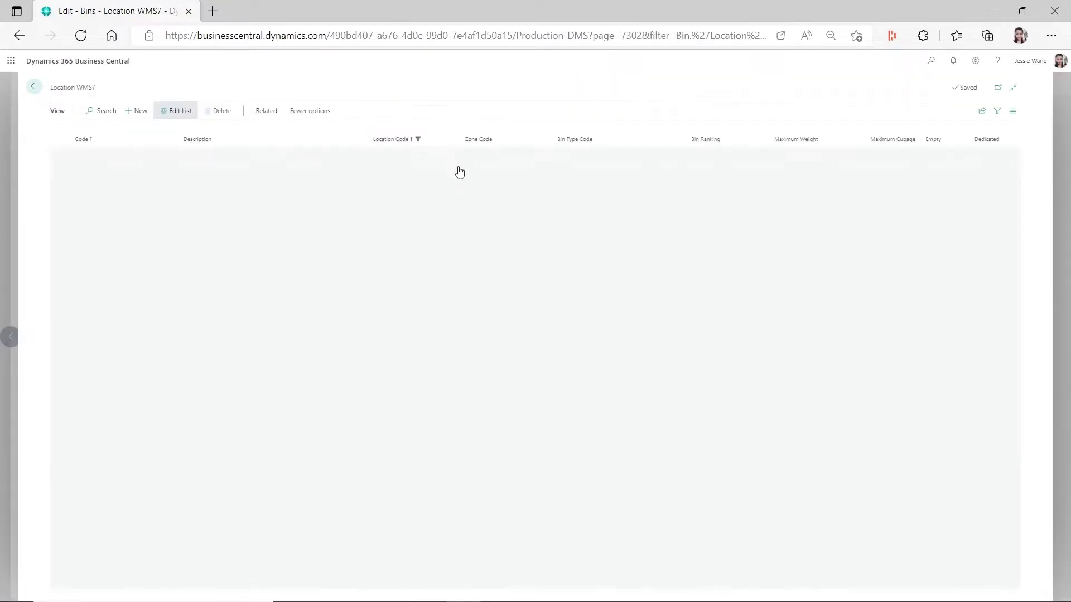
pyautogui.click(261, 111)
pyautogui.click(68, 131)
pyautogui.click(70, 148)
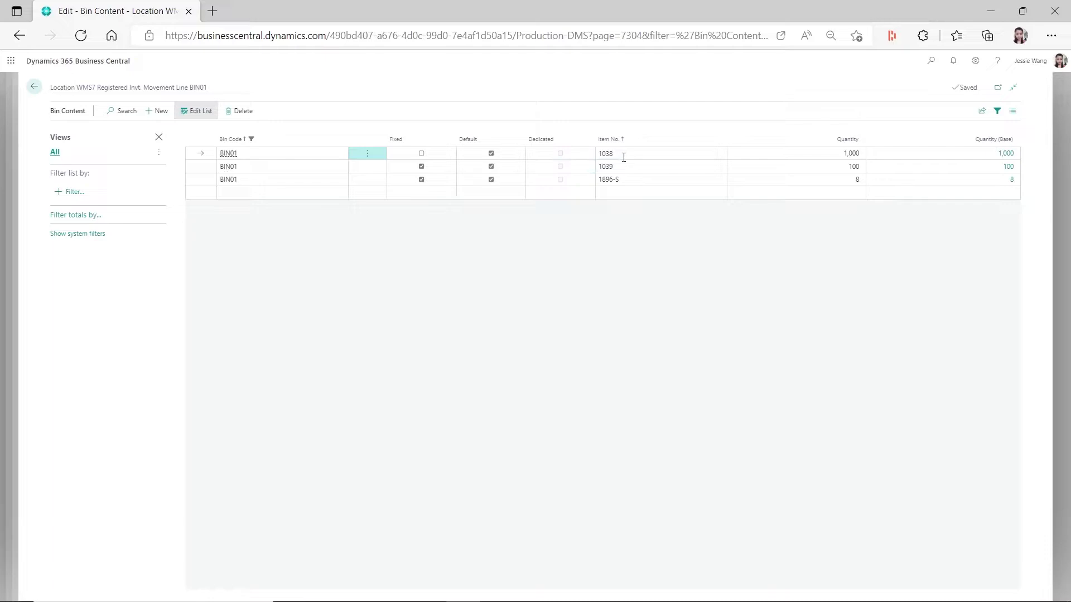
pyautogui.click(661, 180)
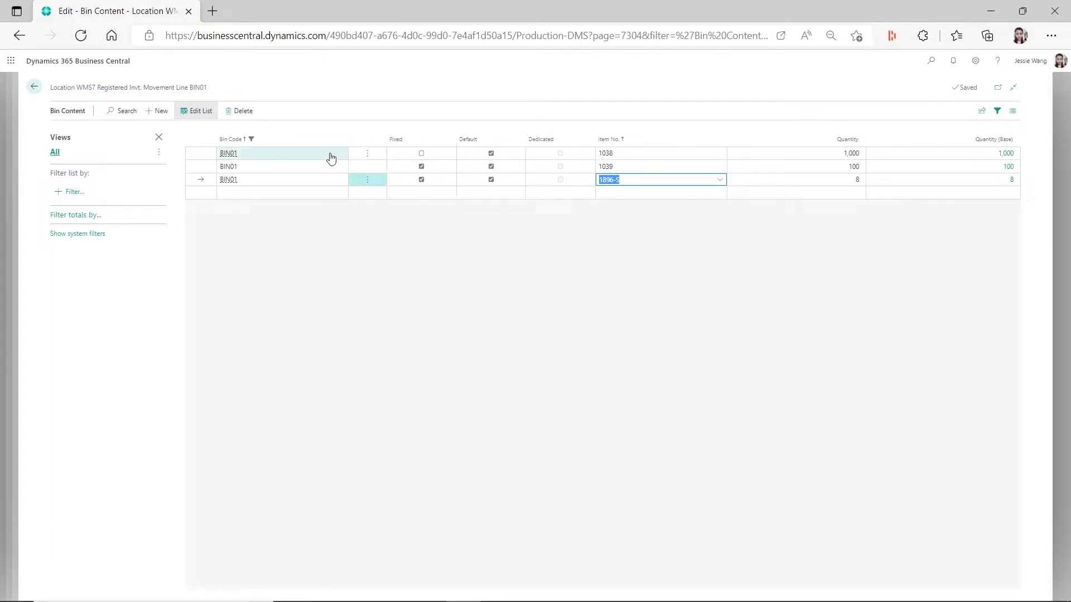
pyautogui.click(628, 154)
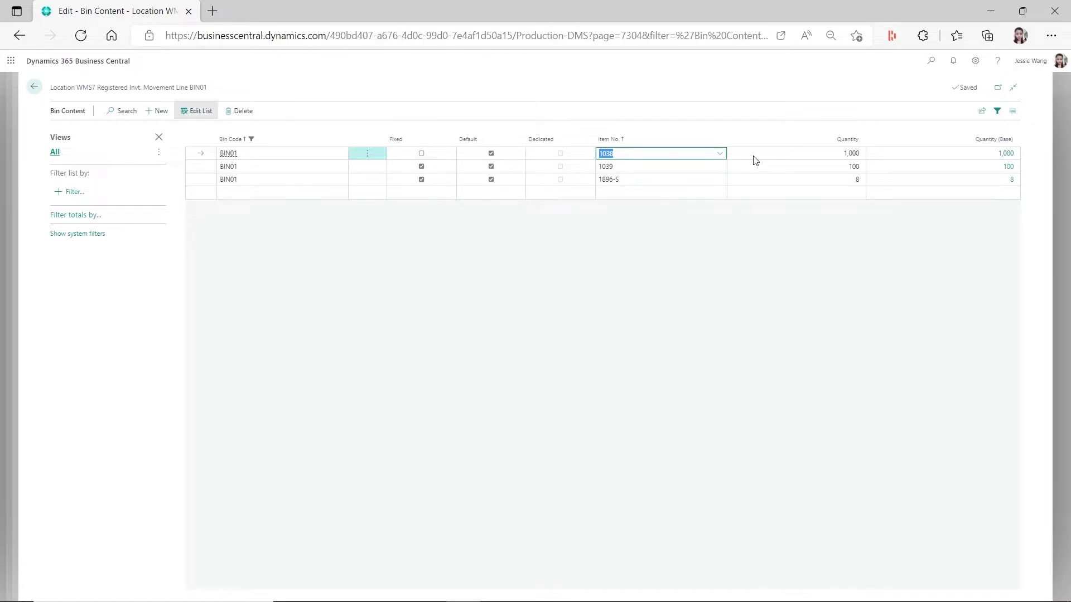
pyautogui.click(34, 87)
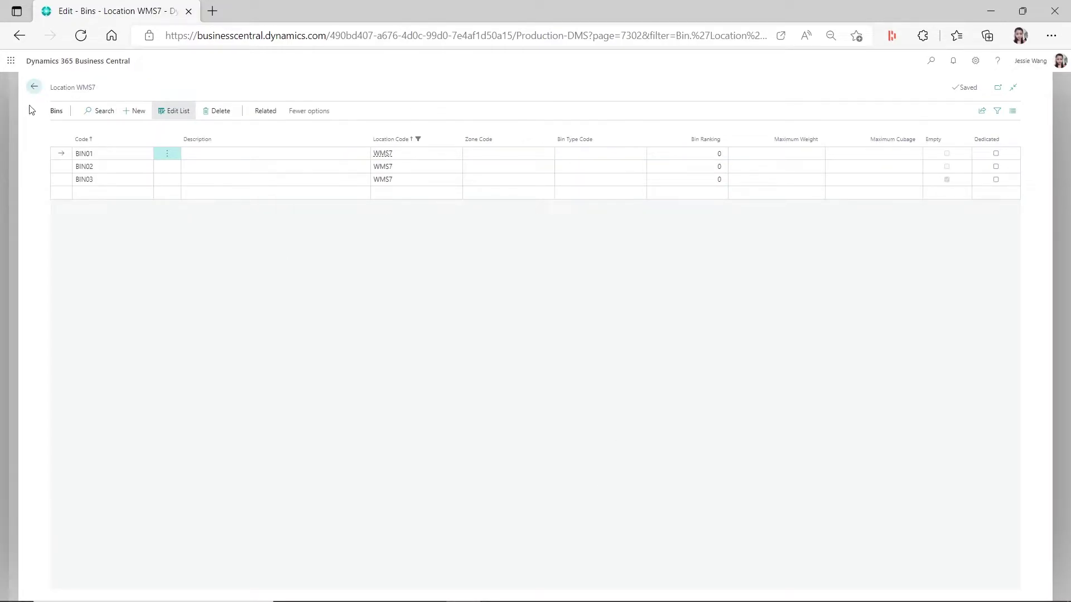
pyautogui.click(34, 87)
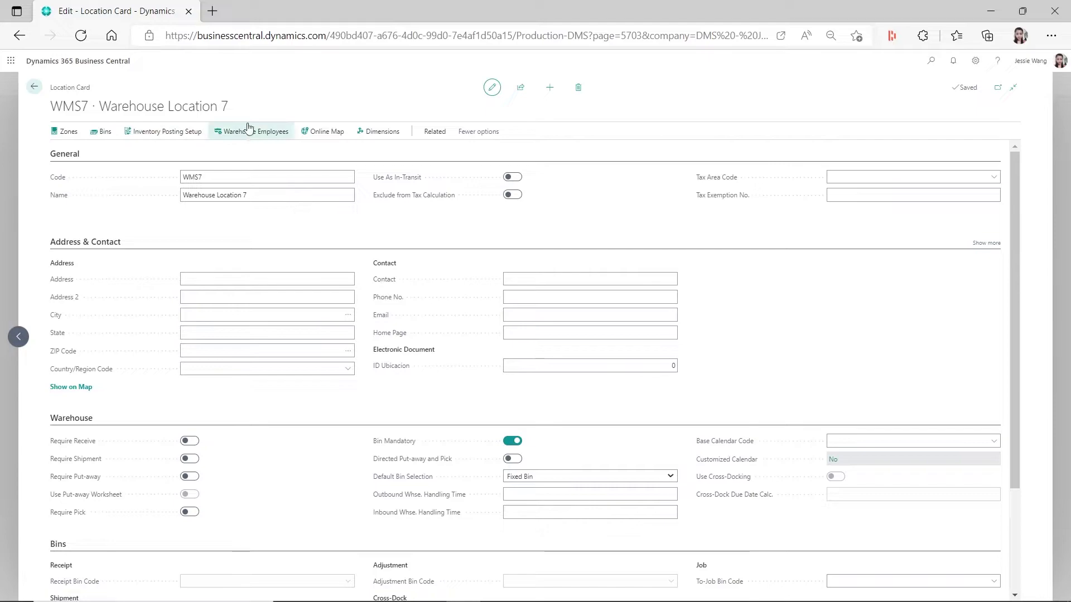
# Step: Open the BIN01 contents once more from the WMS7 location card and examine the entry for item 1038
pyautogui.click(434, 133)
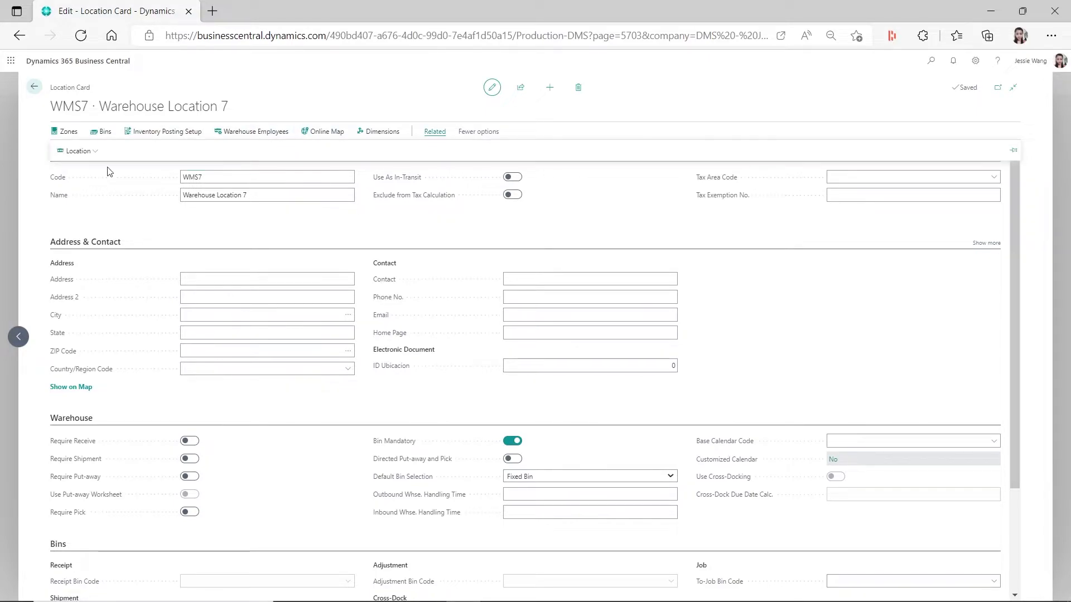
pyautogui.click(77, 151)
pyautogui.click(77, 206)
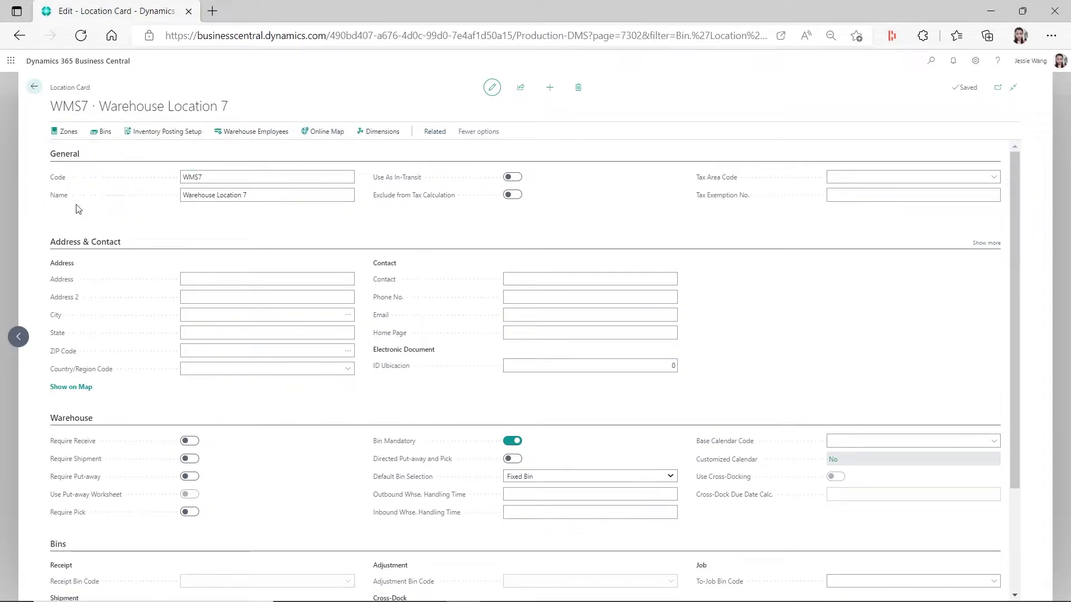
pyautogui.click(266, 112)
pyautogui.click(70, 131)
pyautogui.click(84, 150)
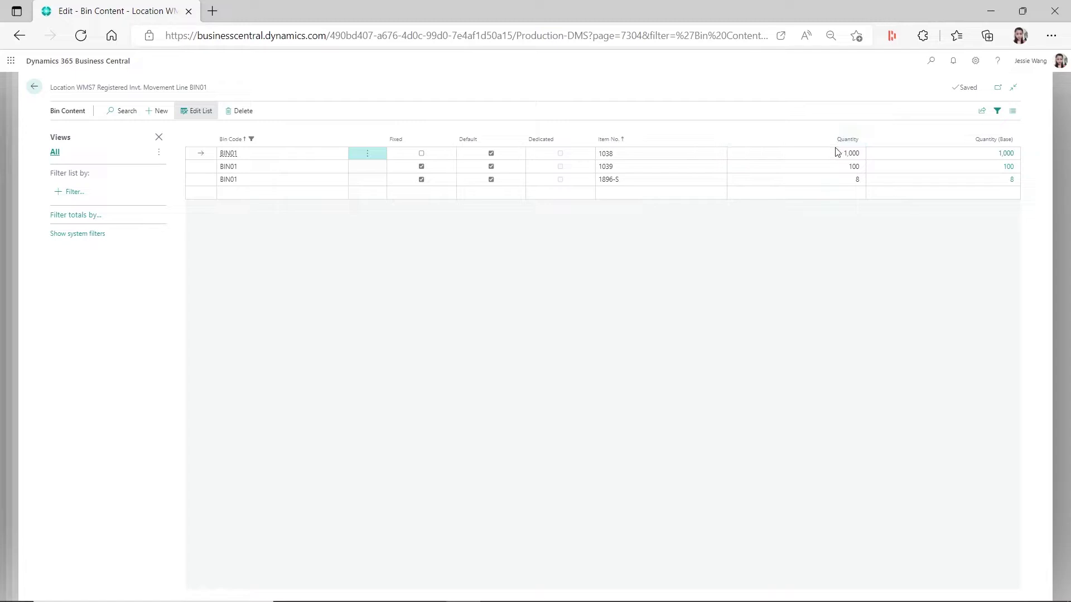
pyautogui.click(620, 154)
# Step: Leave the location pages, go to the purchase orders and open the Fabrikam, Inc. order dated 6/15/2022 with the Open status
pyautogui.click(34, 84)
pyautogui.click(32, 87)
pyautogui.click(31, 87)
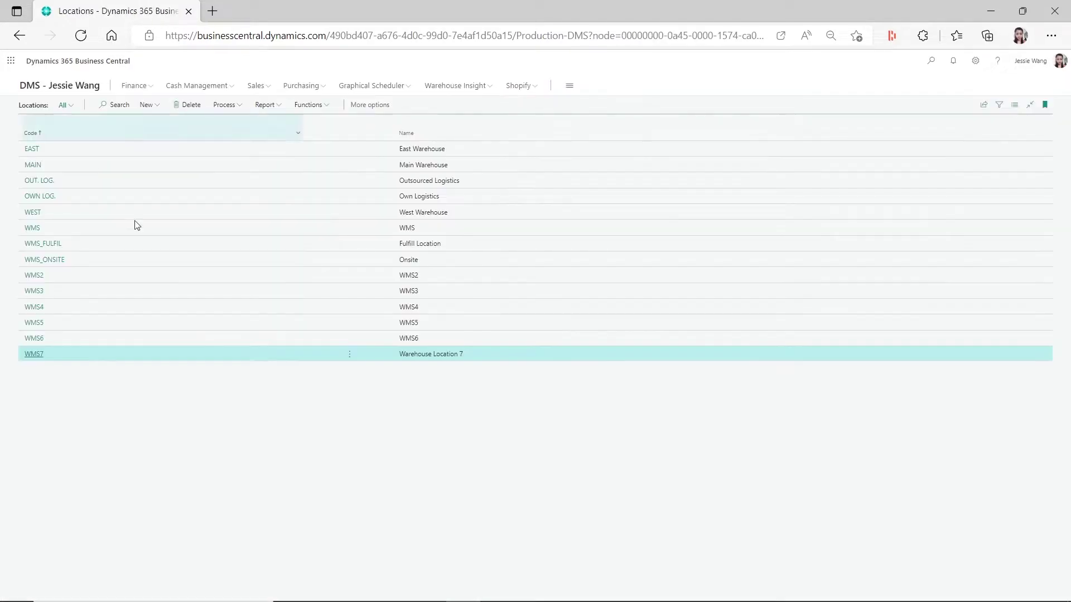
pyautogui.click(84, 87)
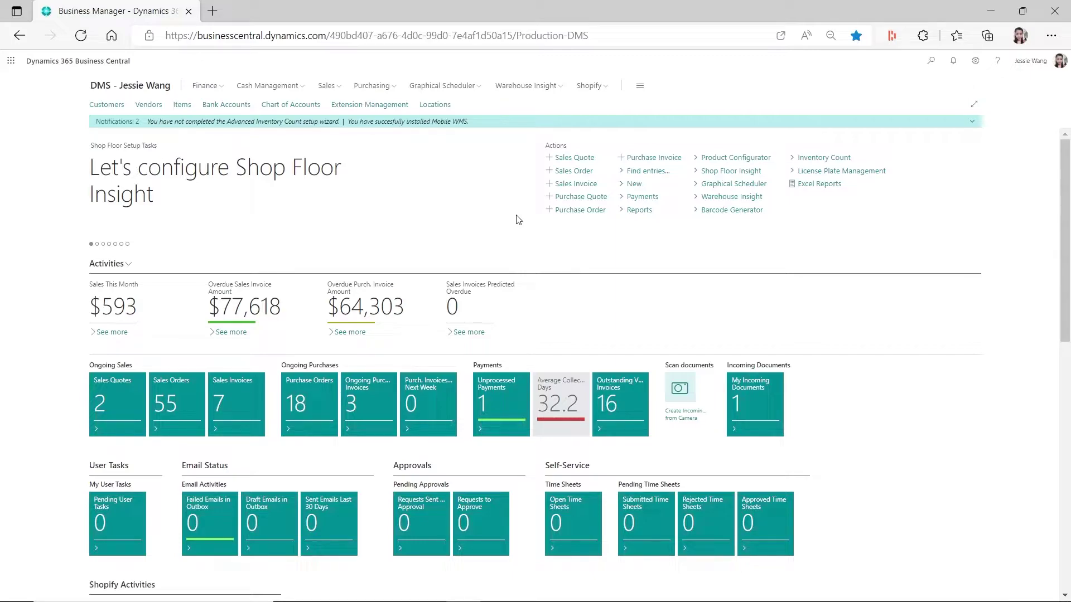
pyautogui.click(359, 87)
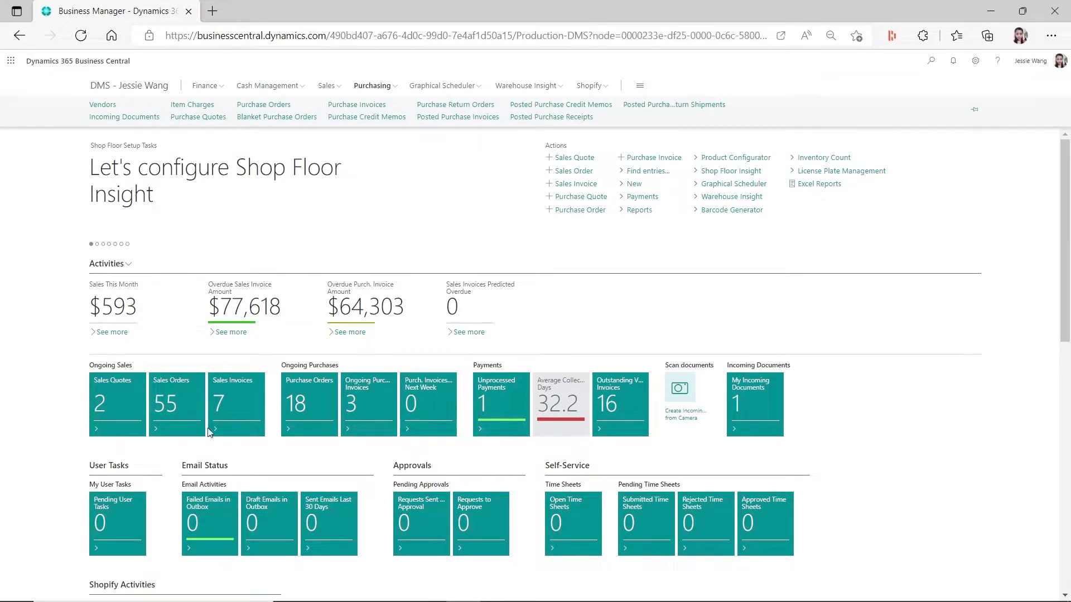
pyautogui.click(309, 427)
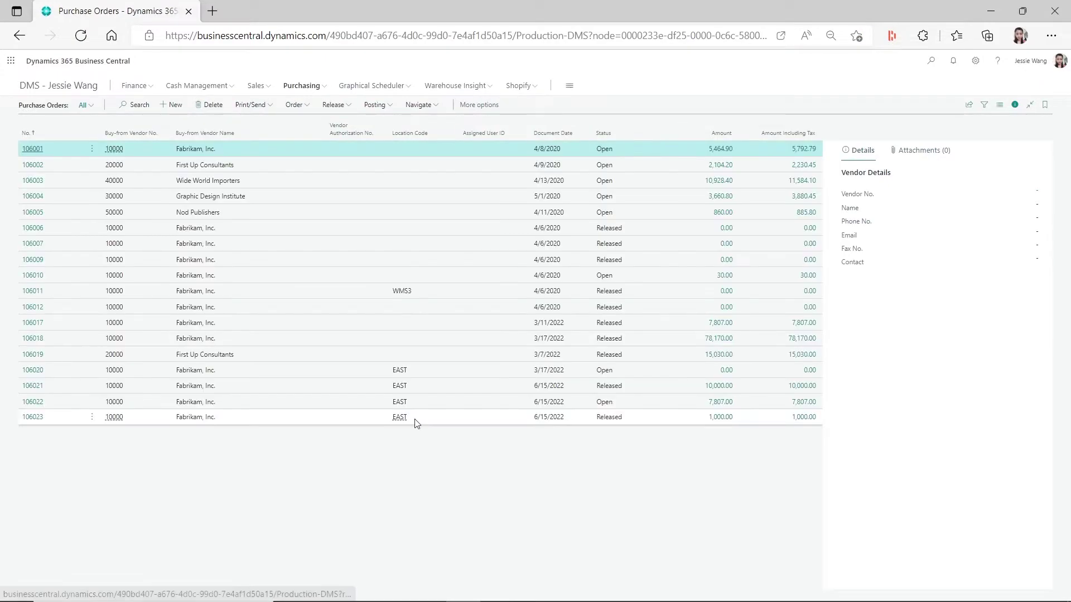
pyautogui.click(32, 402)
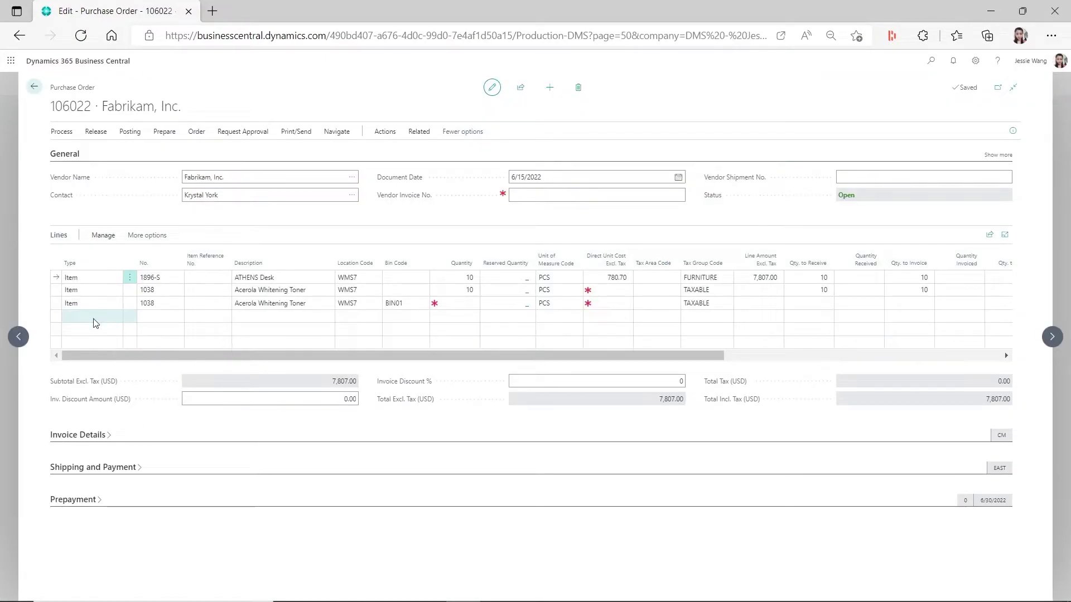
# Step: Add a fourth order line for item 1038 and set its location code to WMS7
pyautogui.click(95, 323)
pyautogui.click(178, 316)
pyautogui.write('1038')
pyautogui.press('Tab')
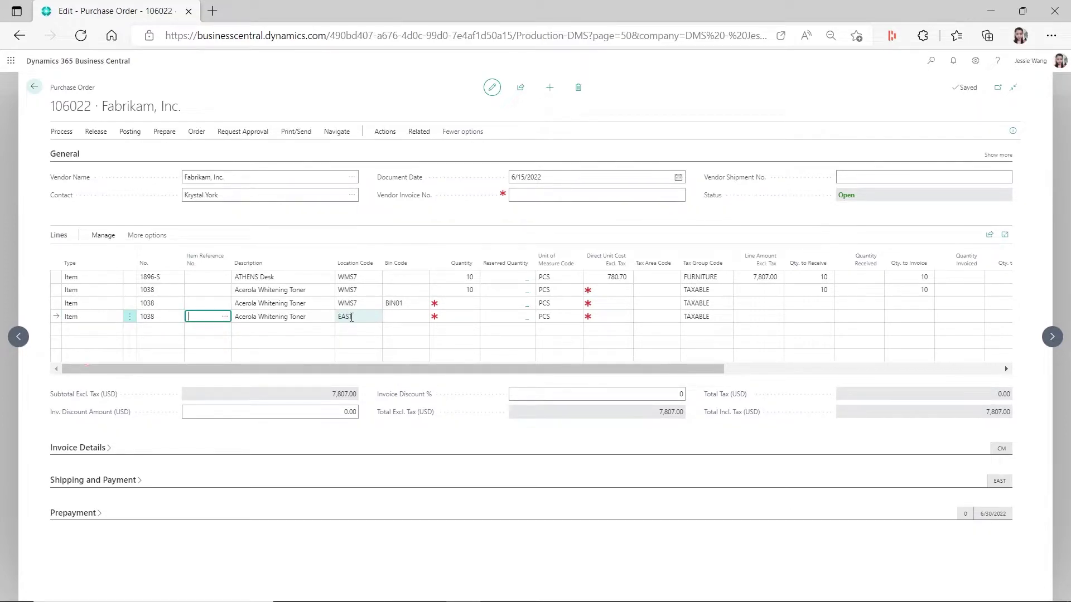
pyautogui.click(352, 317)
pyautogui.write('WMS7')
pyautogui.press('Tab')
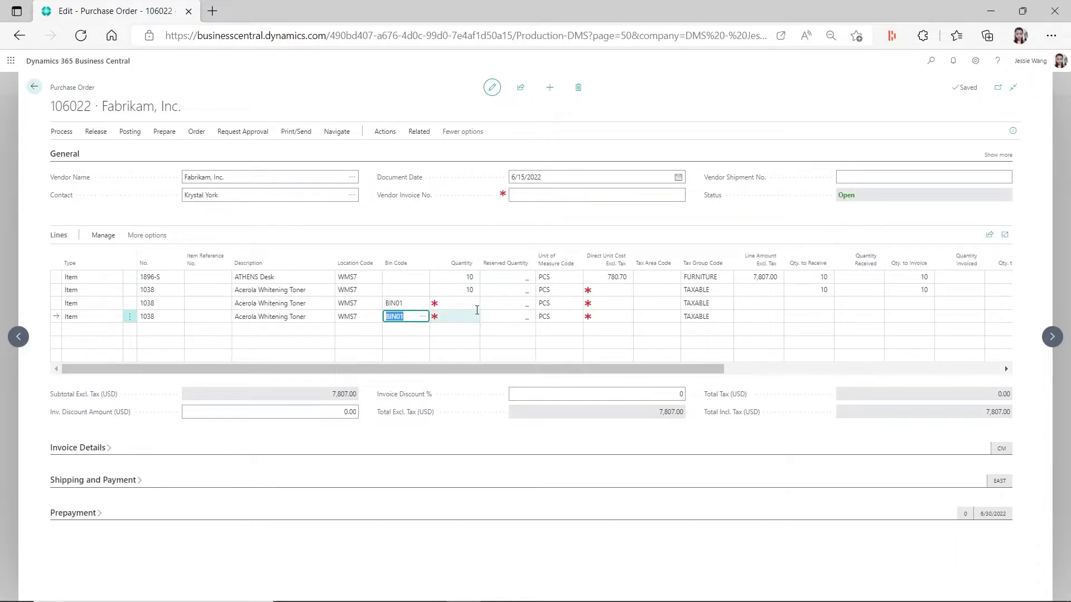
# Step: Leave the purchase order and the order list, search for the item journal and open Item Journals
pyautogui.click(35, 87)
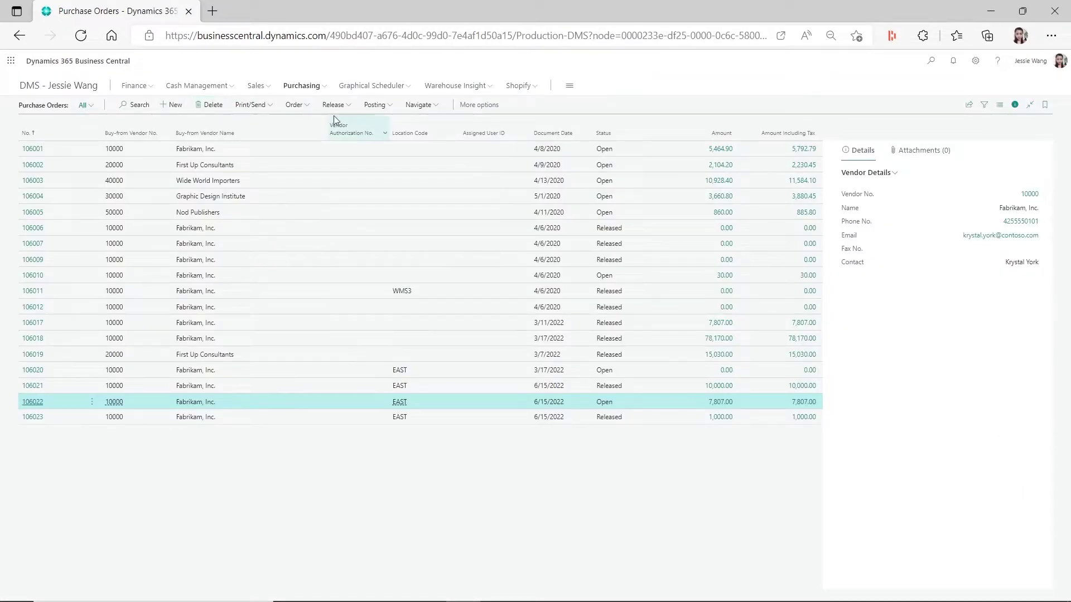
pyautogui.click(89, 91)
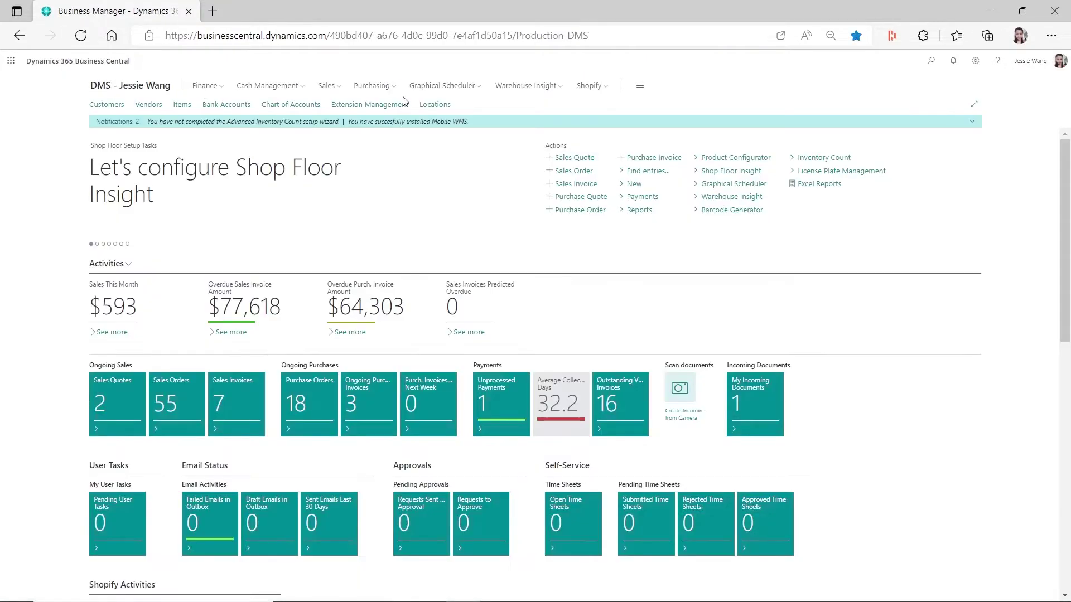
pyautogui.click(931, 60)
pyautogui.write('item journal')
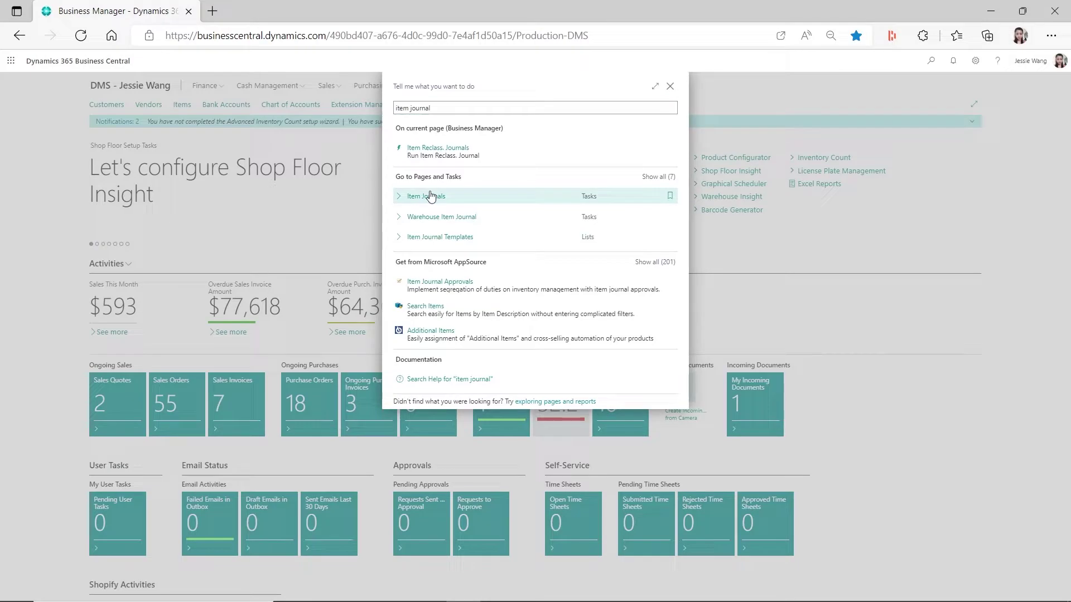
pyautogui.click(426, 196)
# Step: Fill in the DEFAULT journal line as a negative adjustment of item 1038 at location WMS7 with quantity 1000
pyautogui.click(172, 202)
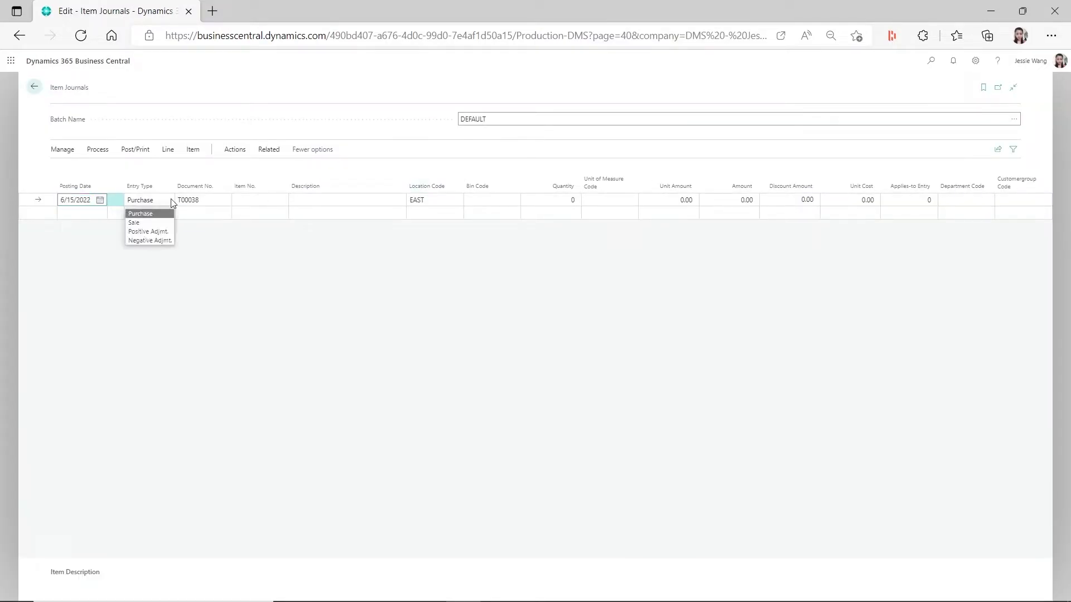
pyautogui.click(150, 240)
pyautogui.click(269, 199)
pyautogui.write('1038')
pyautogui.click(452, 199)
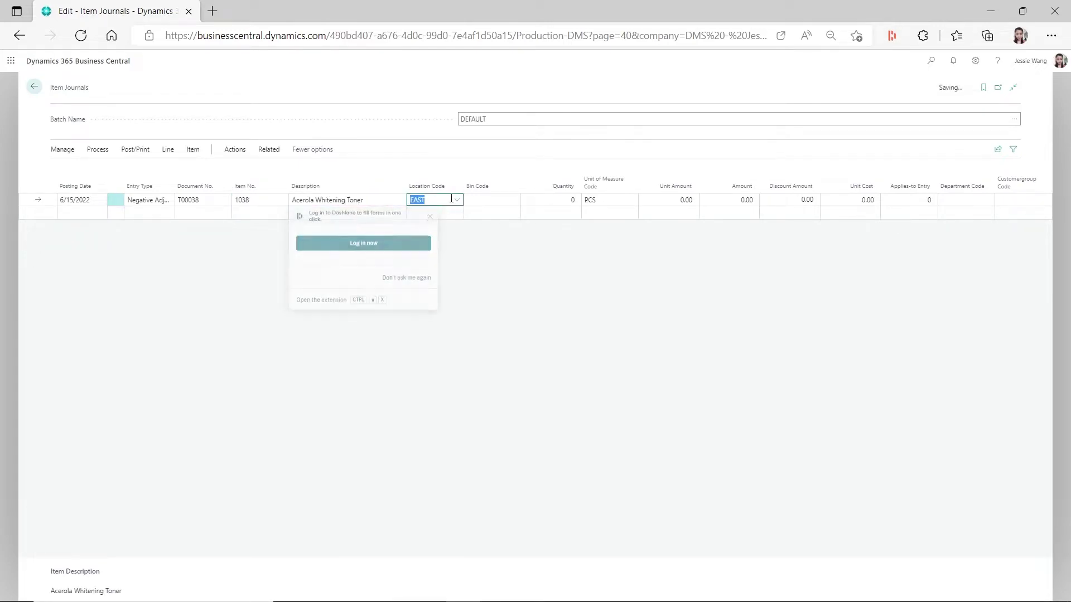
pyautogui.write('wm')
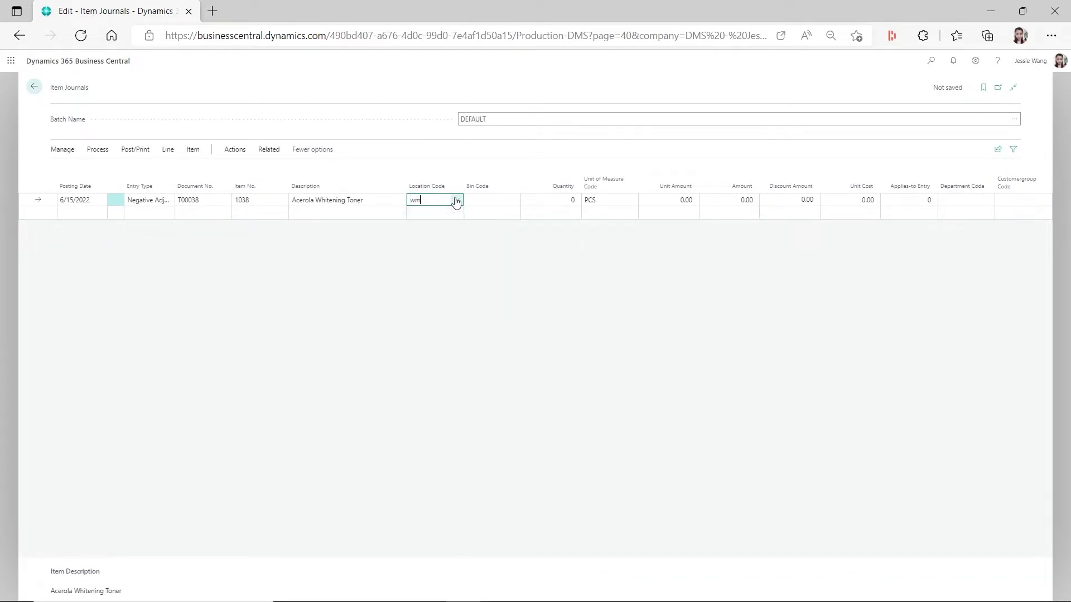
pyautogui.write('s7')
pyautogui.press('Tab')
pyautogui.press('Tab')
pyautogui.write('1000')
pyautogui.press('Tab')
pyautogui.click(422, 273)
# Step: Post the negative adjustment for item 1038 and close the item journals
pyautogui.click(135, 150)
pyautogui.click(70, 168)
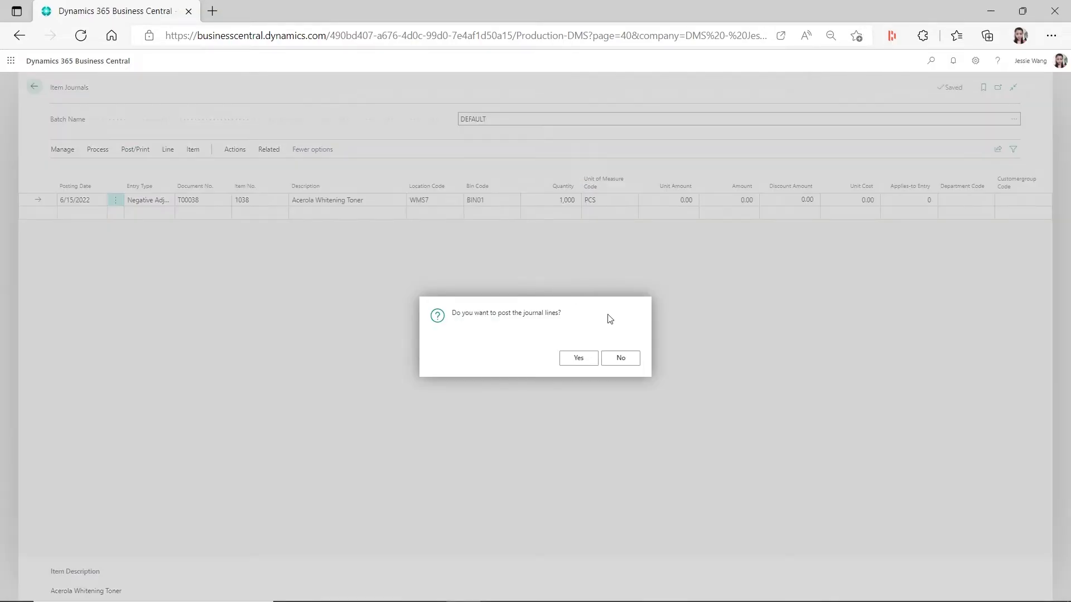
pyautogui.click(578, 359)
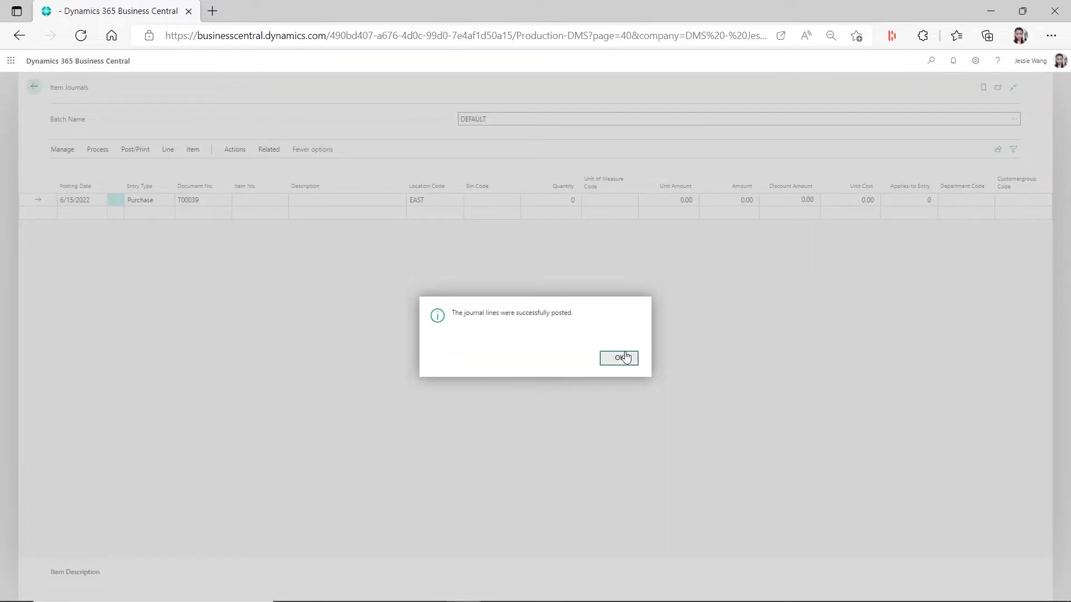
pyautogui.click(618, 357)
pyautogui.click(34, 87)
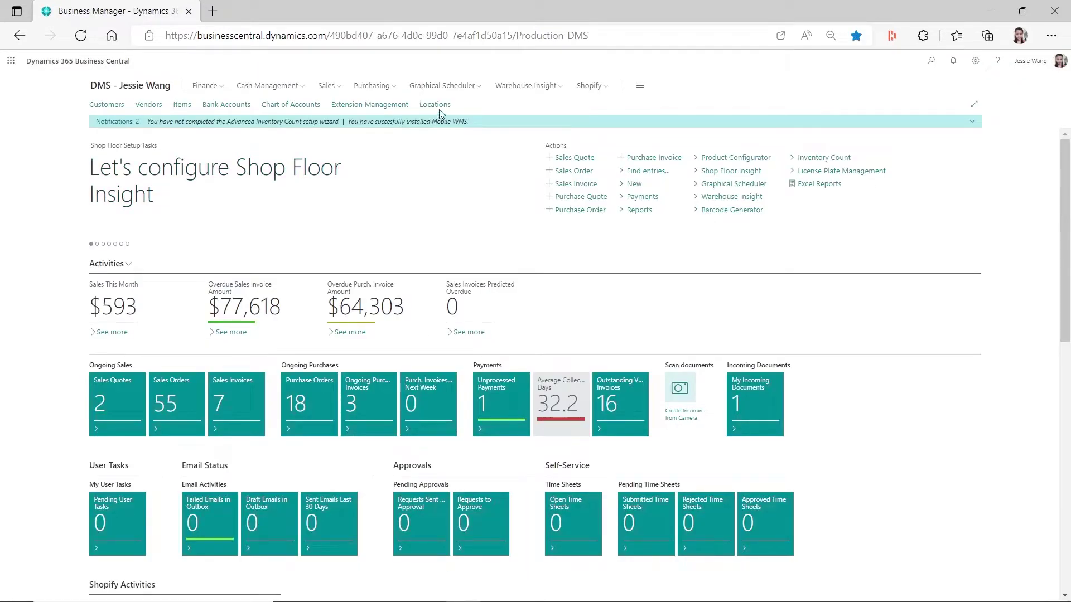
# Step: Open the contents of BIN01 from the WMS7 location card and examine which items have entries, including item 1039
pyautogui.click(441, 106)
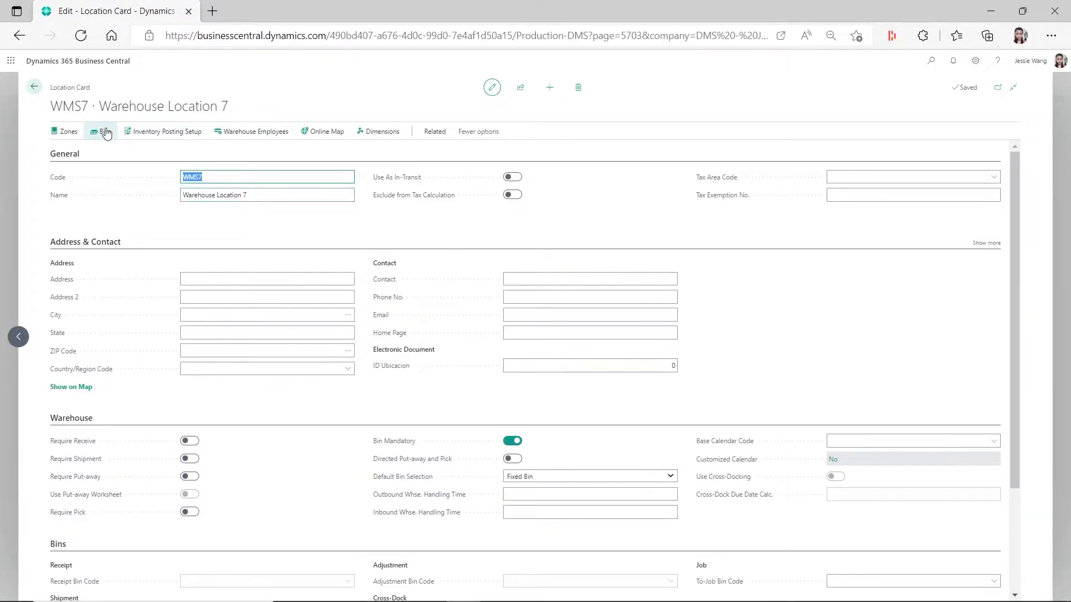
pyautogui.click(105, 130)
pyautogui.click(261, 111)
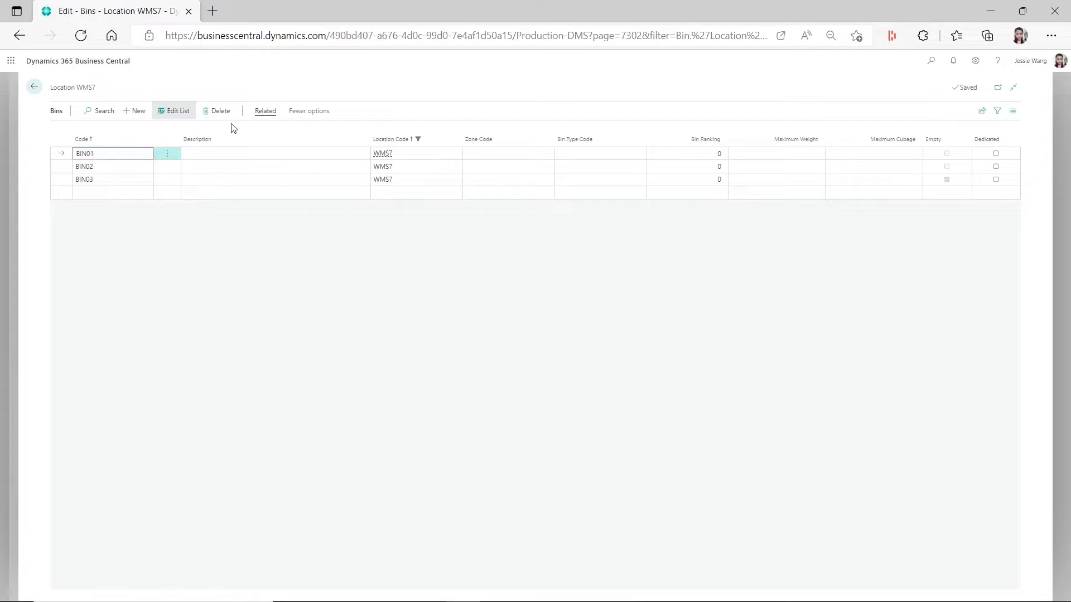
pyautogui.click(91, 131)
pyautogui.click(88, 148)
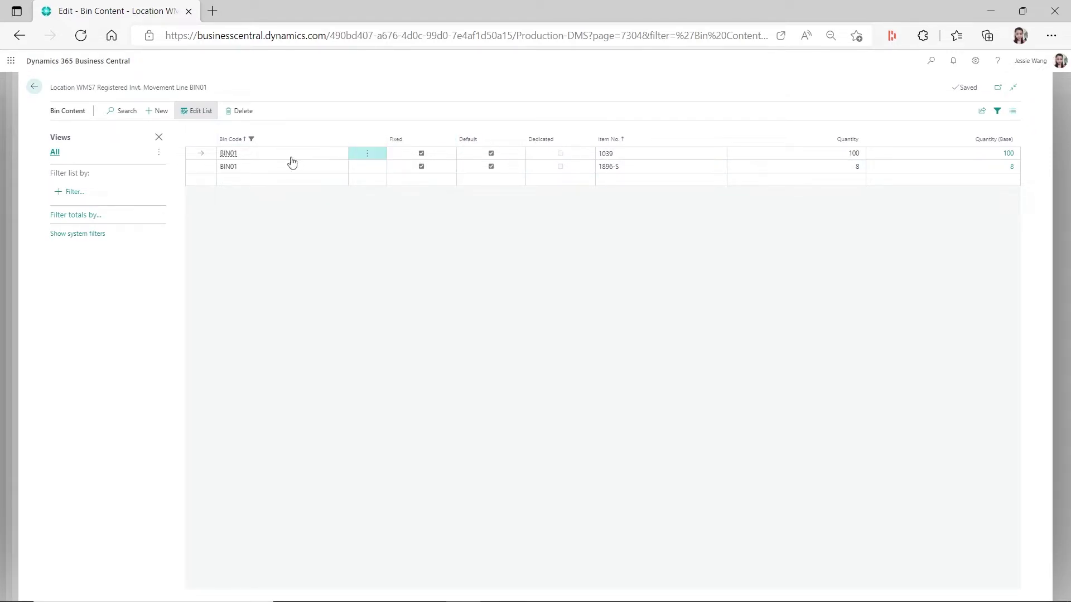
pyautogui.click(627, 155)
# Step: Leave the bin contents and location pages, then search for and open Item Journals
pyautogui.click(34, 88)
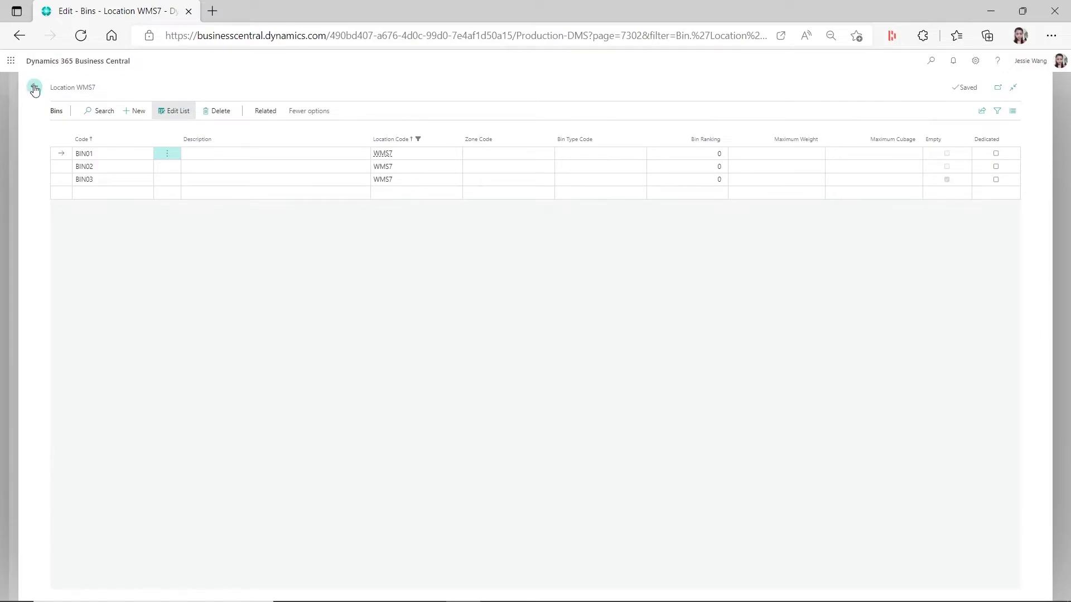
pyautogui.click(34, 88)
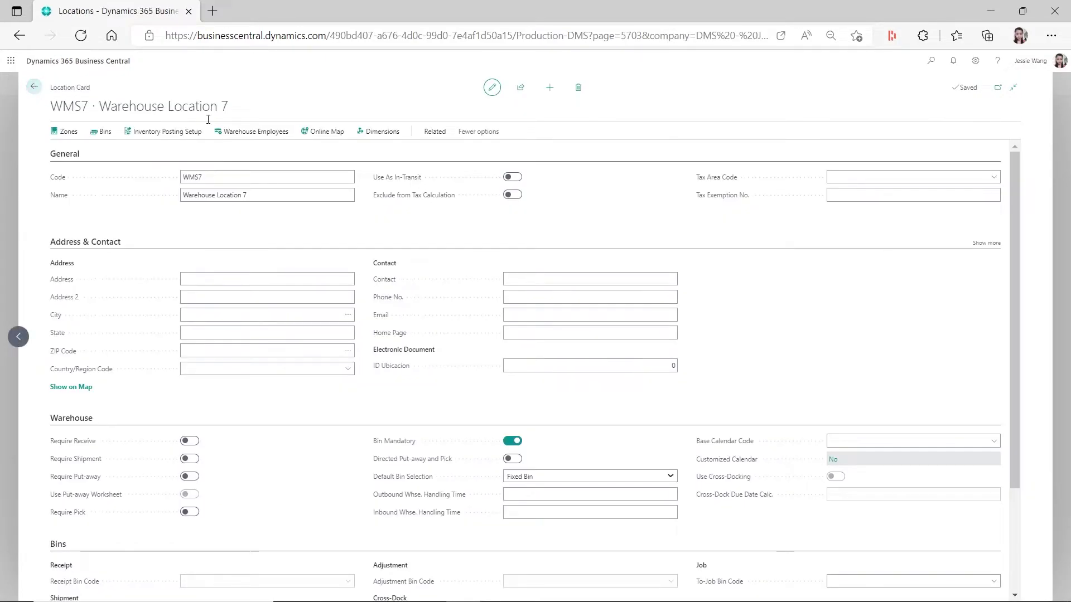
pyautogui.press('Escape')
pyautogui.click(87, 89)
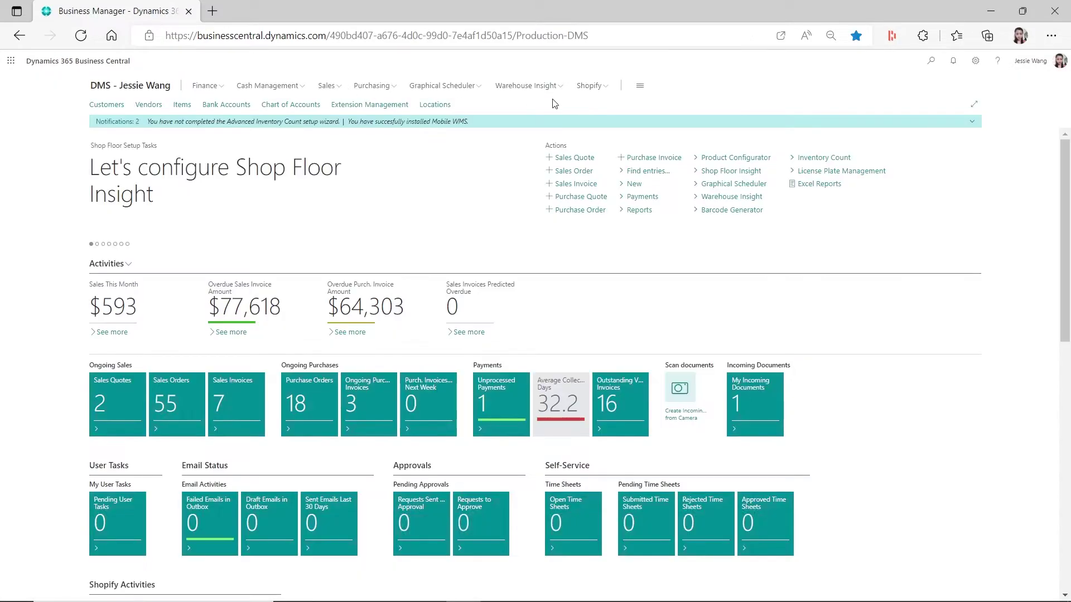
pyautogui.click(929, 63)
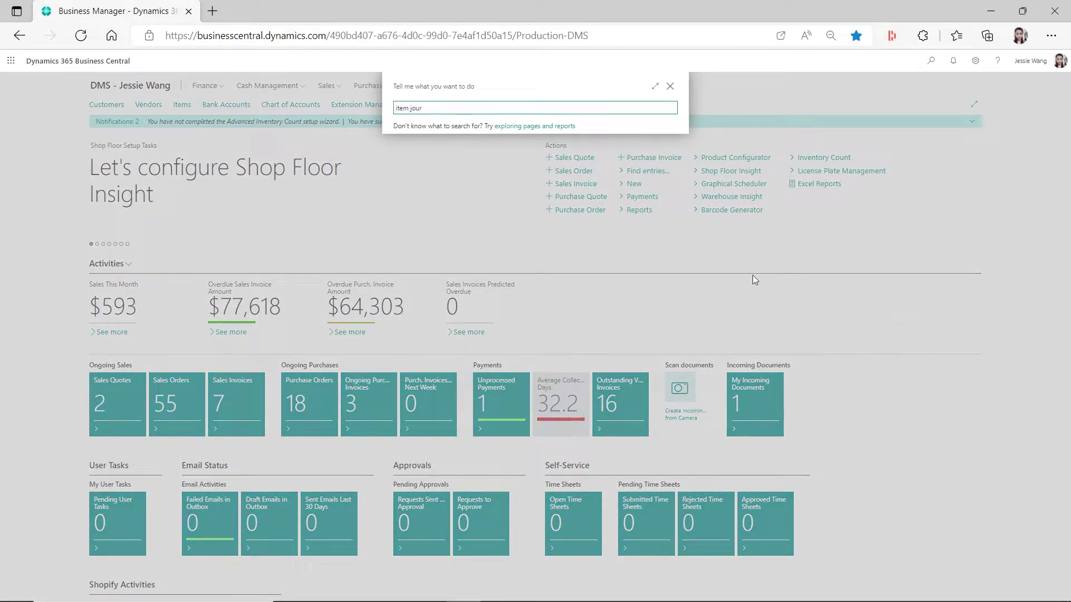
pyautogui.click(433, 200)
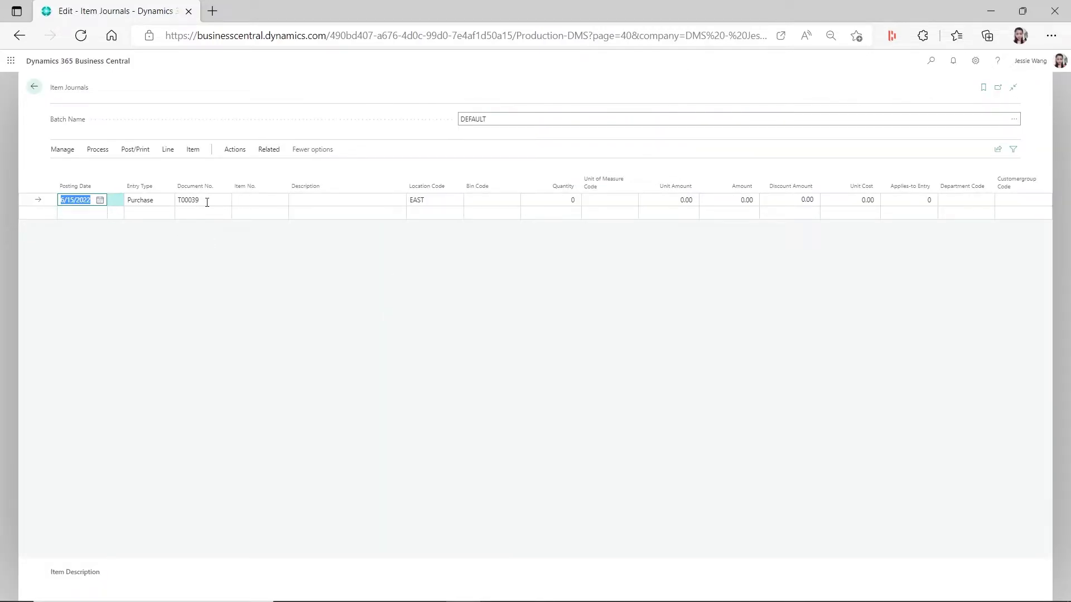
# Step: Fill in the journal line as a negative adjustment of item 1039 at location WMS7 with quantity 100
pyautogui.click(172, 207)
pyautogui.click(157, 242)
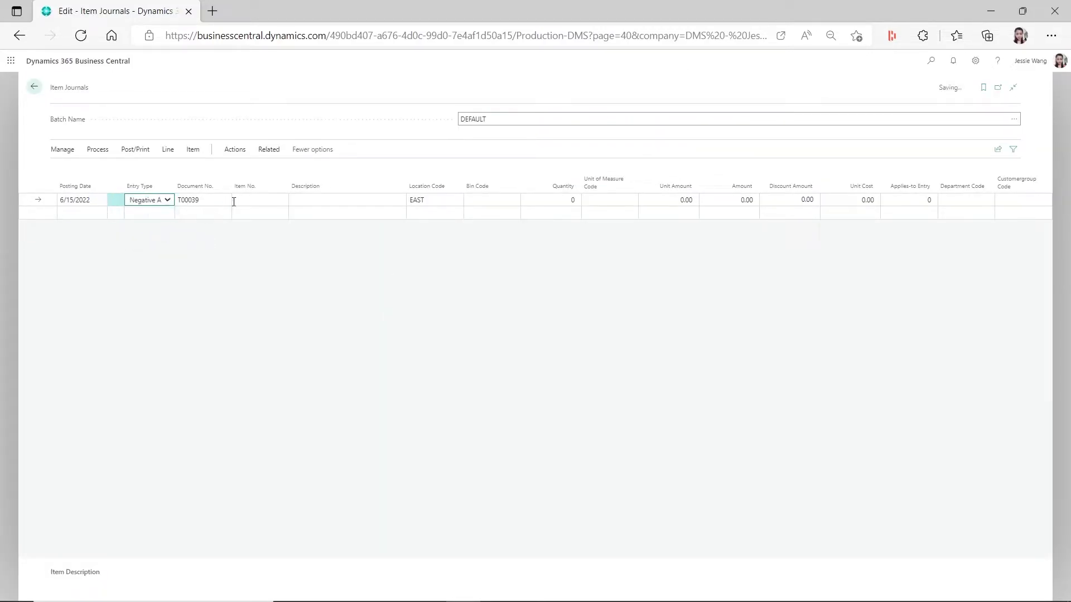
pyautogui.click(270, 204)
pyautogui.write('1039')
pyautogui.press('Tab')
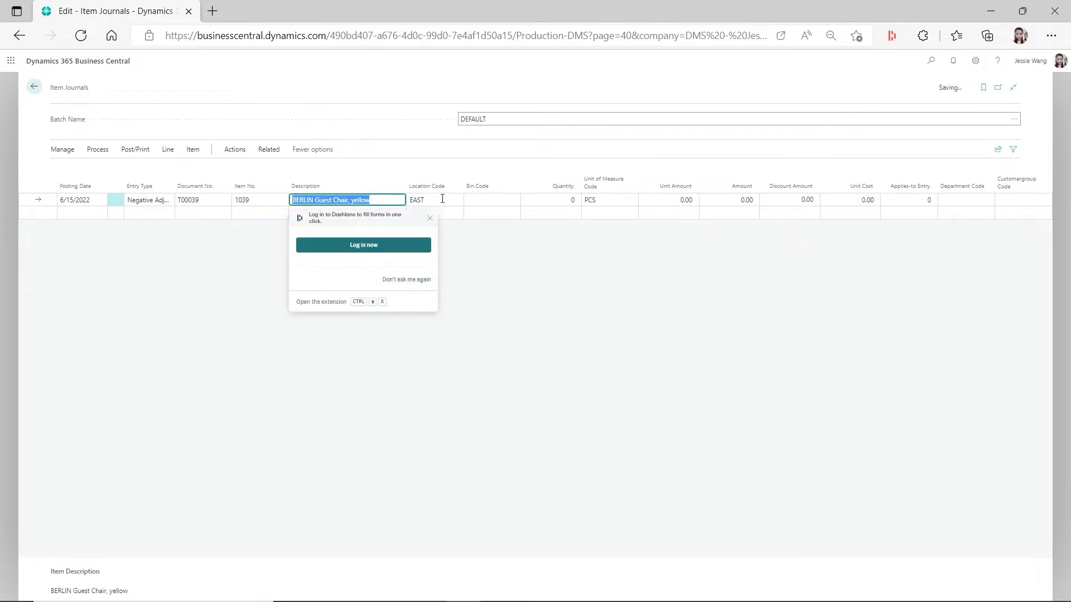
pyautogui.click(449, 200)
pyautogui.write('wms')
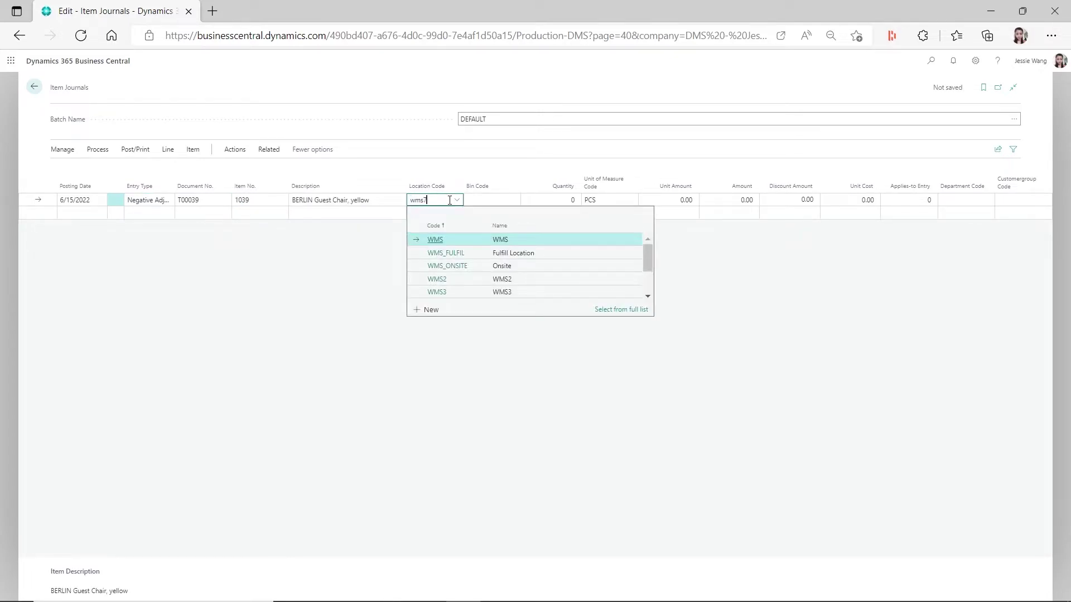
pyautogui.press('Tab')
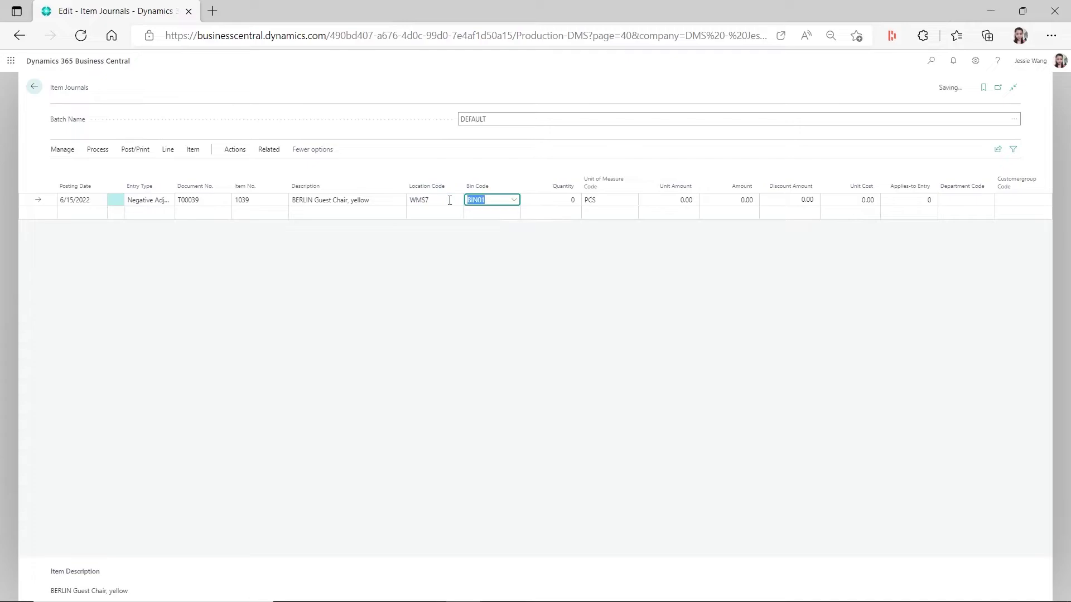
pyautogui.press('Tab')
pyautogui.write('100')
pyautogui.press('Tab')
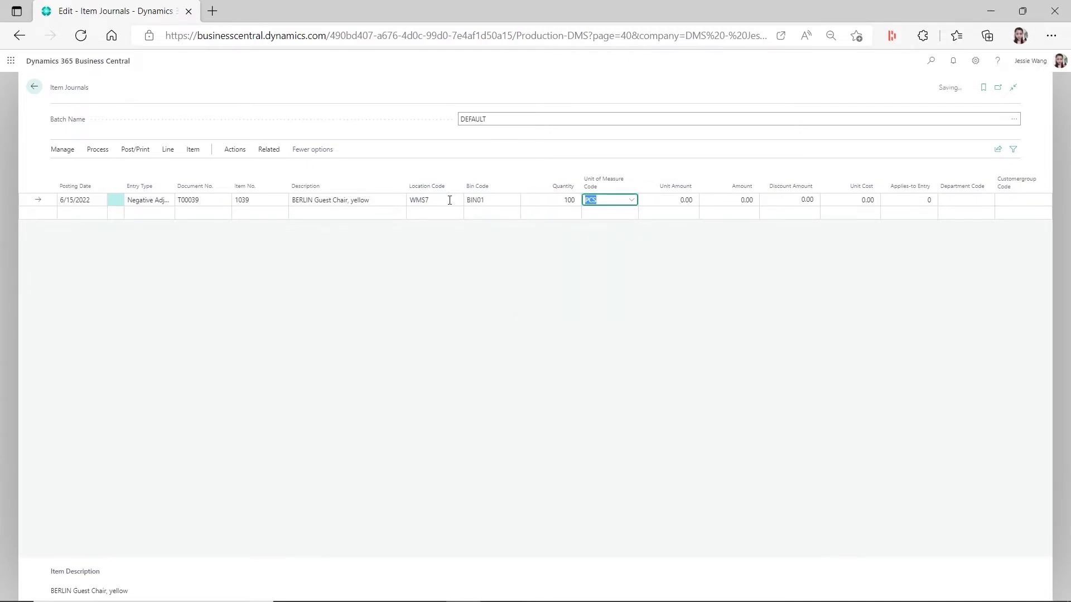
# Step: Post the negative adjustment for item 1039 and close the item journals
pyautogui.click(134, 151)
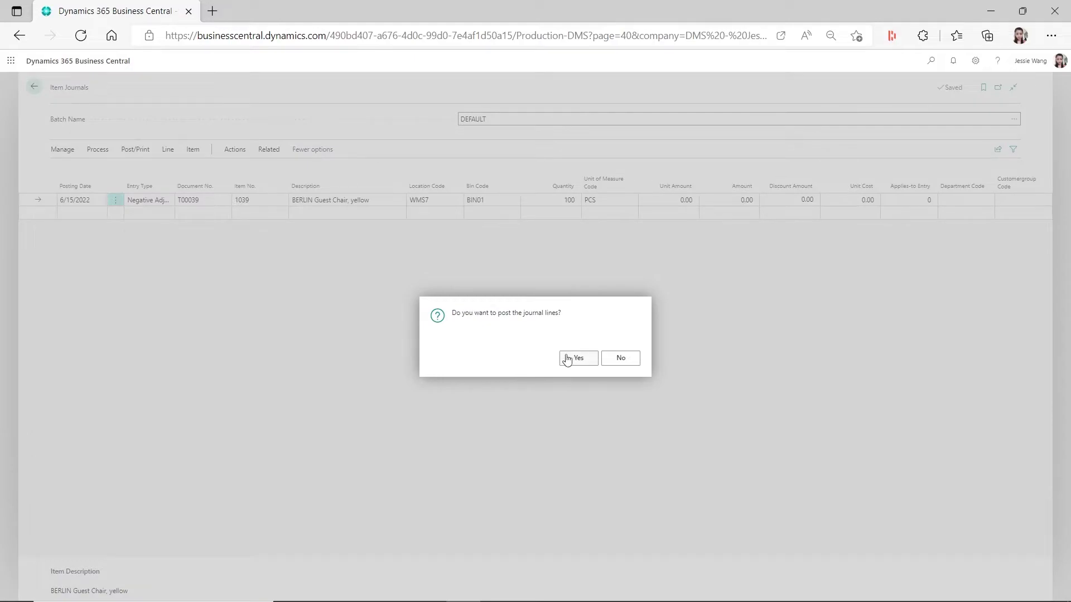
pyautogui.click(567, 359)
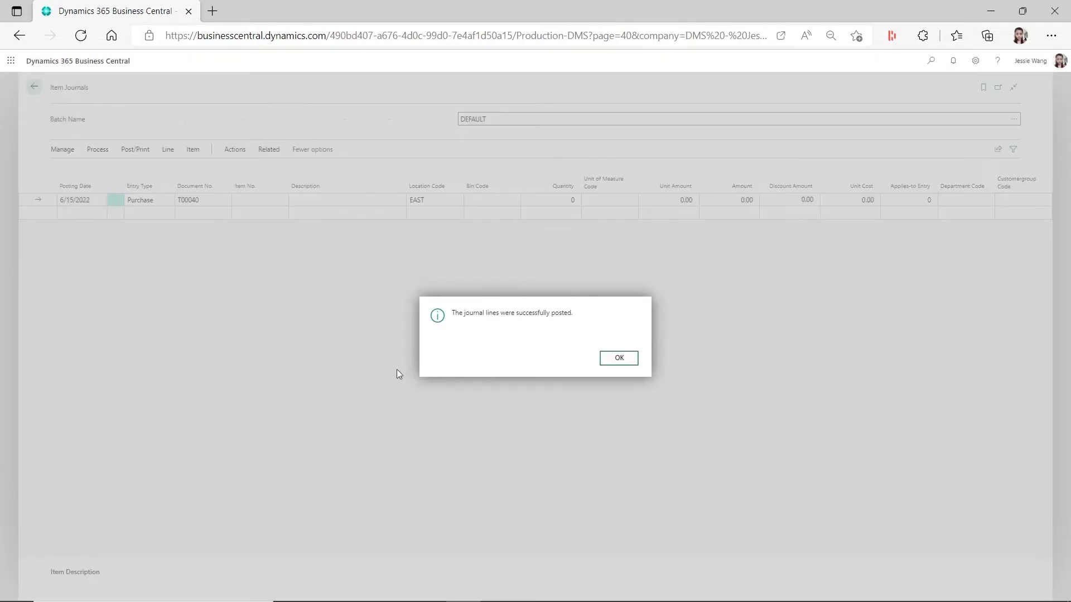
pyautogui.click(617, 359)
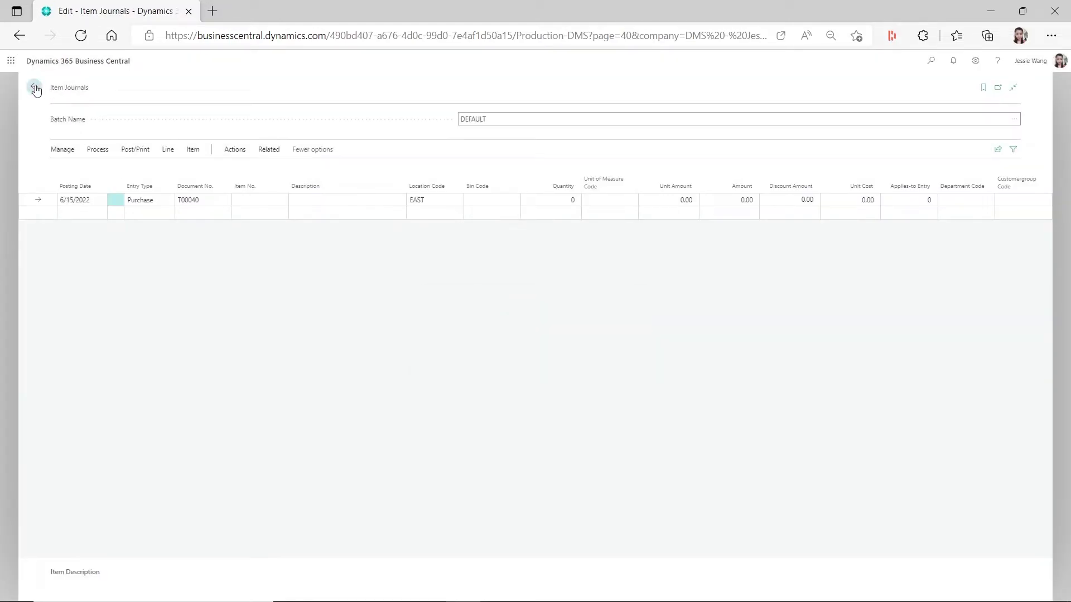
pyautogui.click(34, 86)
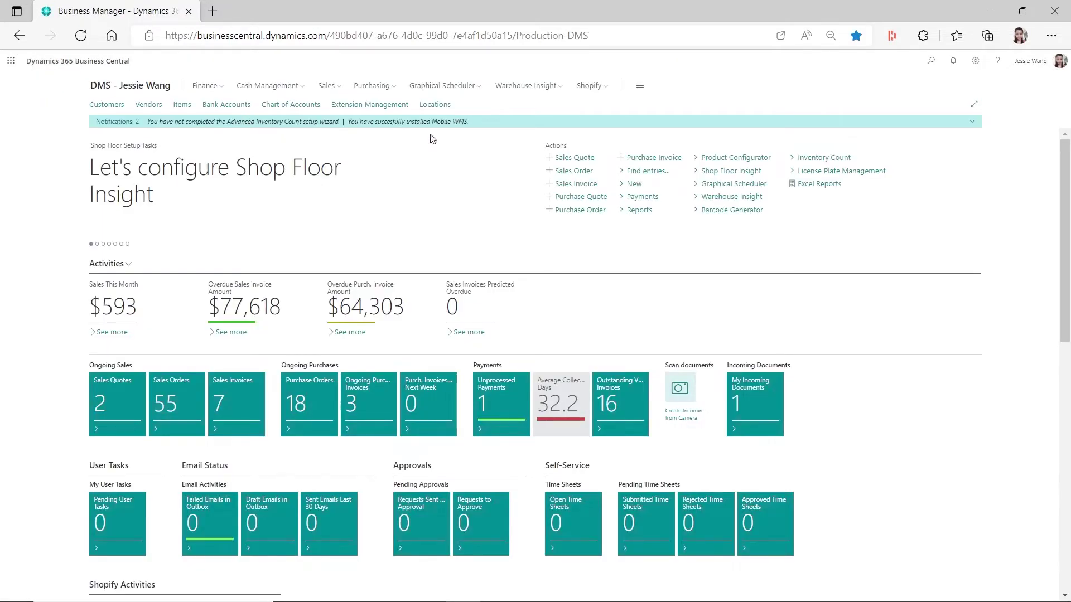
# Step: Open the contents of BIN01 at location WMS7 and examine the quantity, Fixed and Default settings of item 1039
pyautogui.click(435, 105)
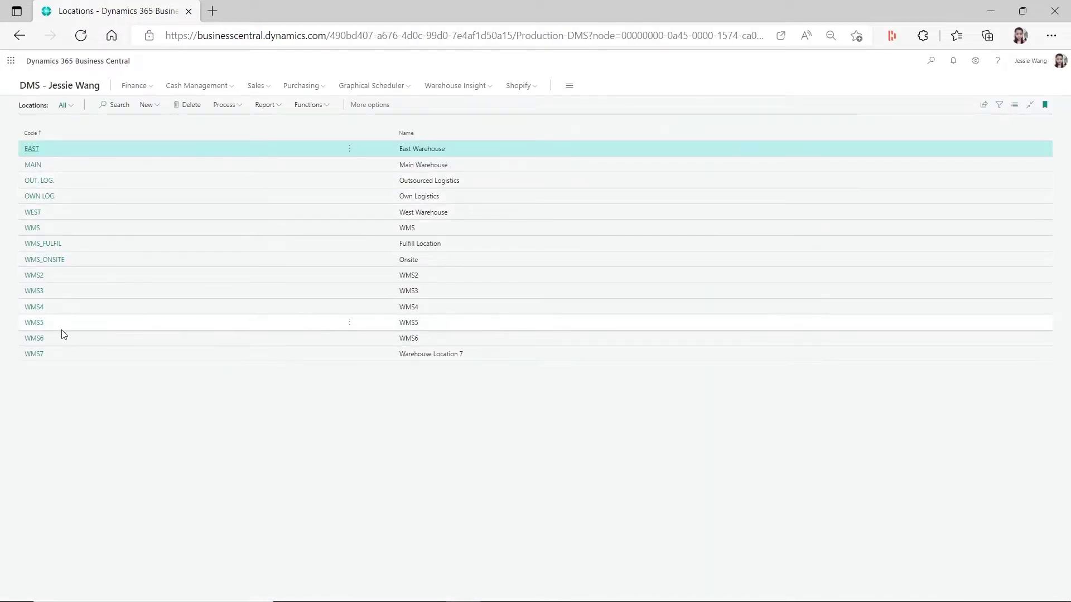
pyautogui.click(40, 354)
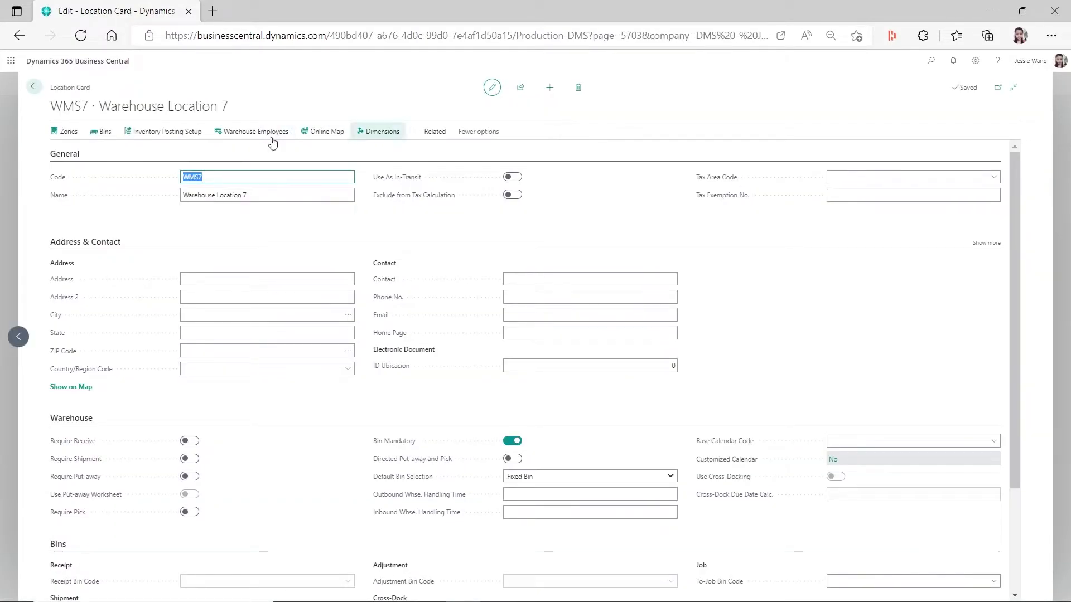
pyautogui.click(102, 131)
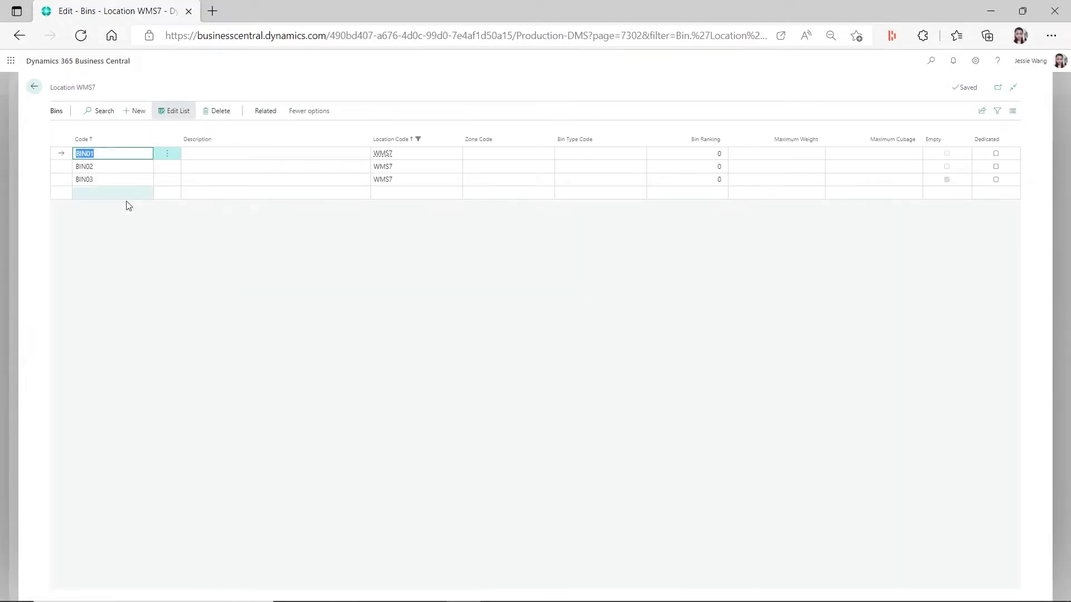
pyautogui.click(266, 111)
pyautogui.click(70, 131)
pyautogui.click(85, 149)
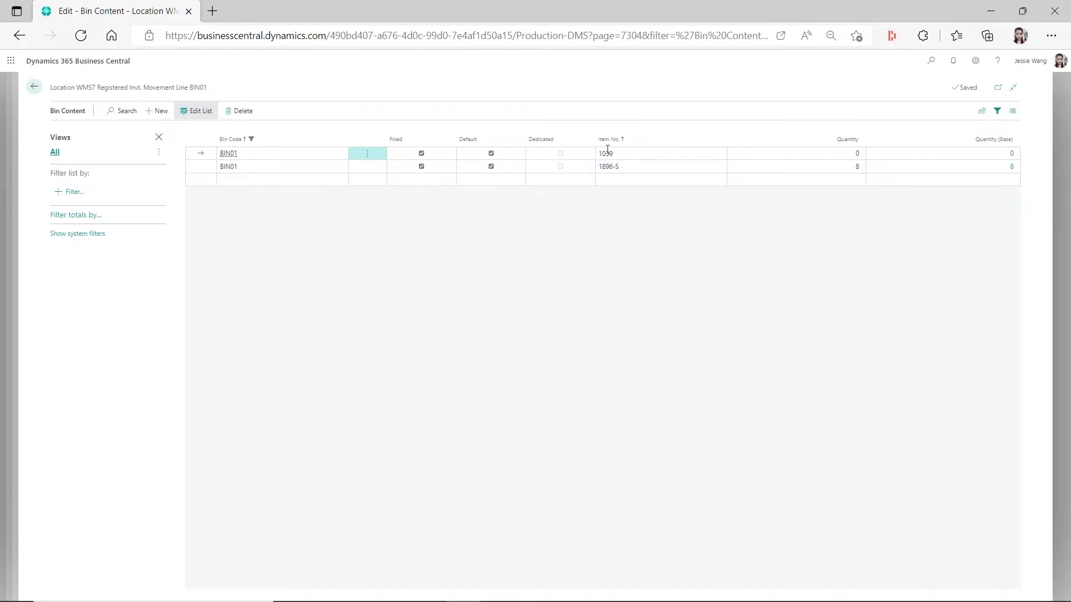
pyautogui.click(624, 153)
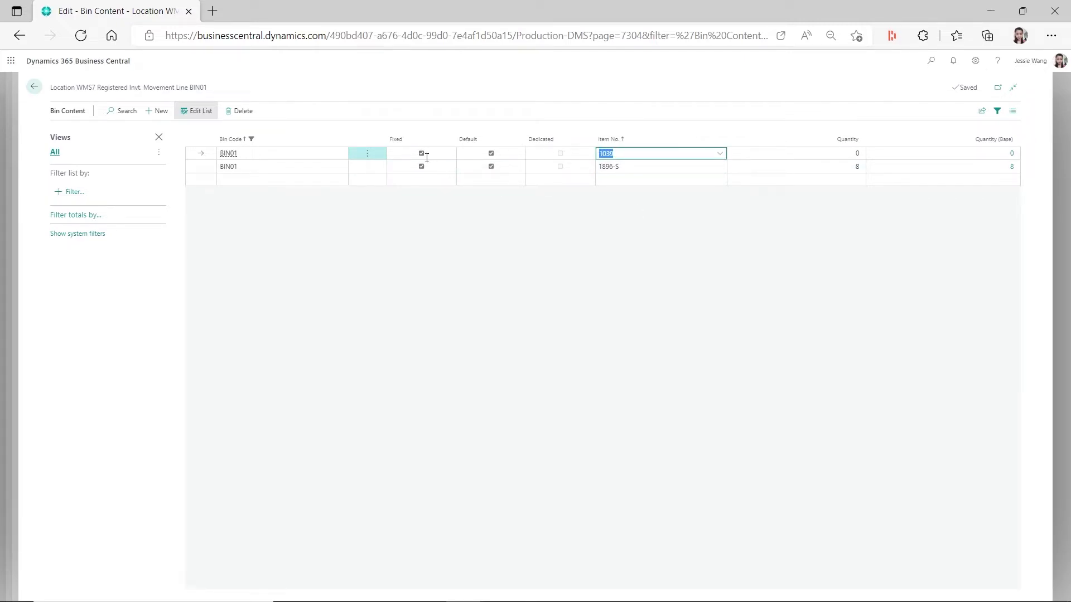
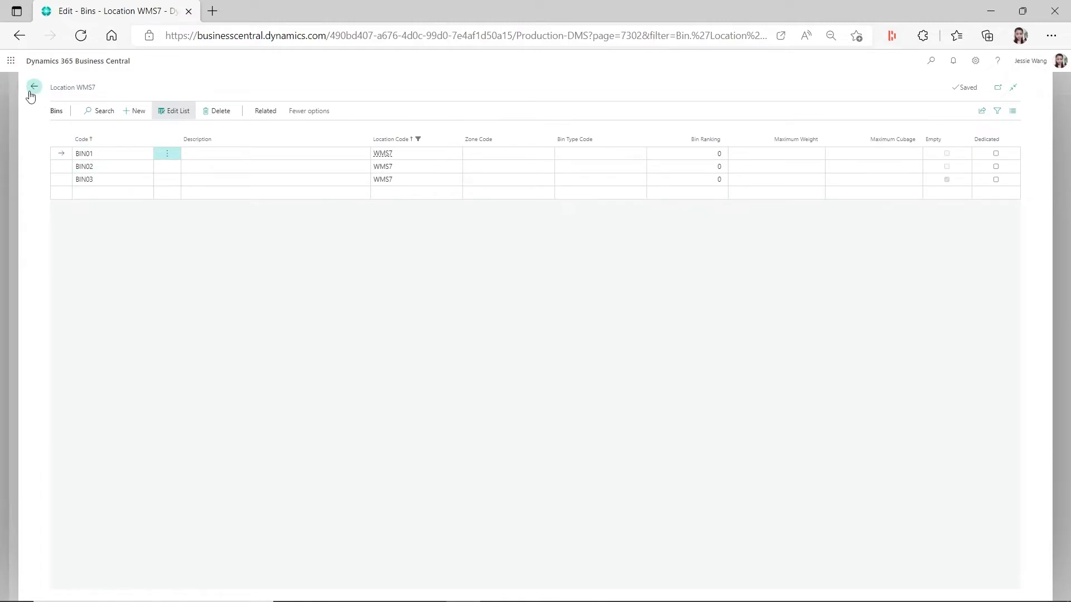
# Step: Return to the WMS7 location card and set its Default Bin Selection to Last-Used Bin
pyautogui.click(34, 87)
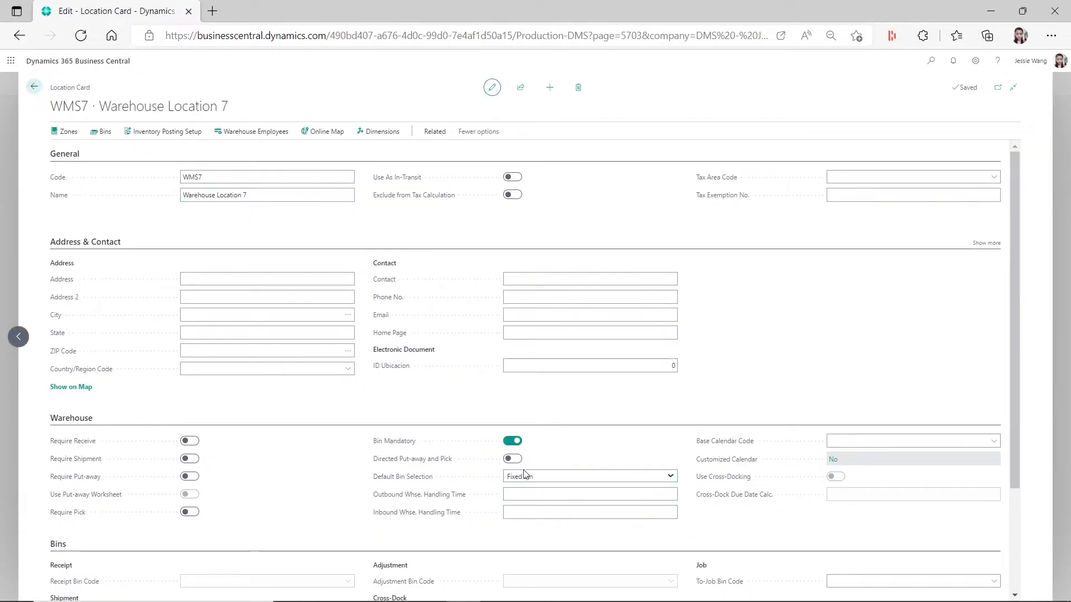
pyautogui.click(573, 477)
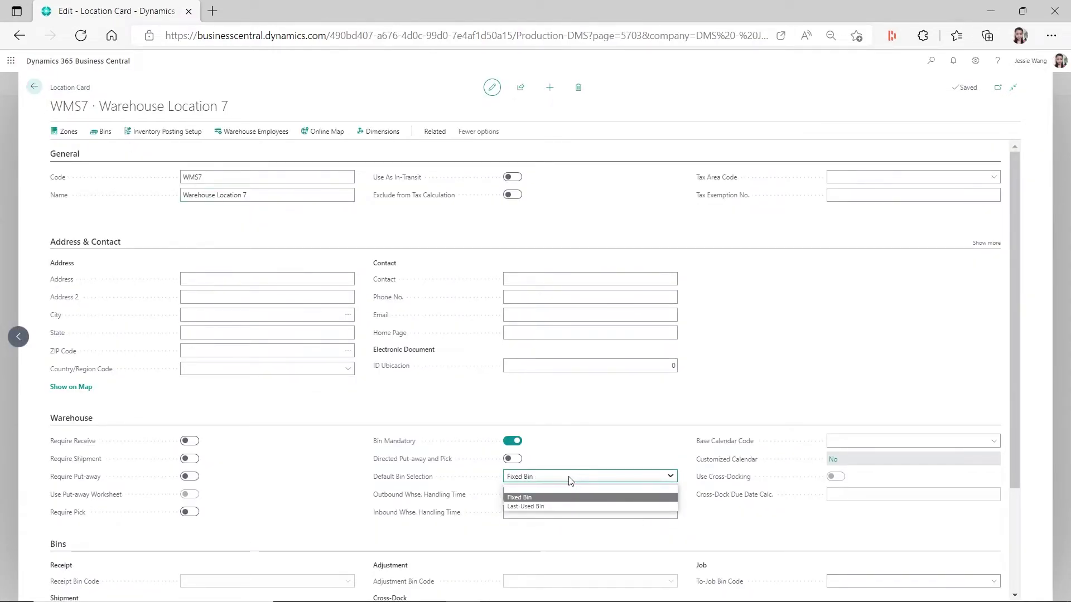
pyautogui.click(533, 508)
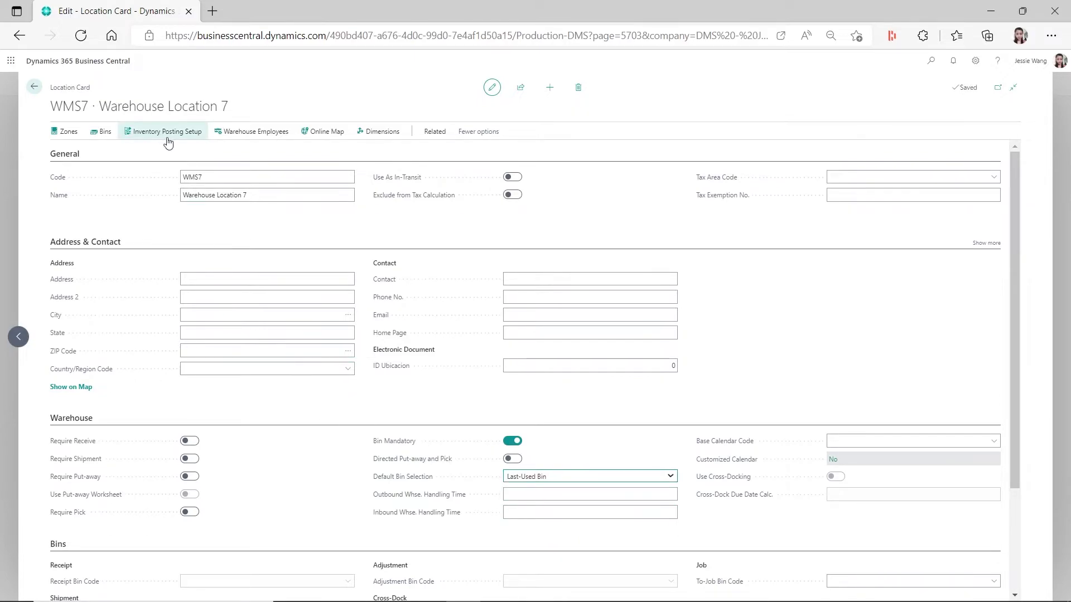
# Step: Open the contents of BIN01 at WMS7, examine the Fixed and Default settings of its items, and return to the locations list
pyautogui.click(106, 132)
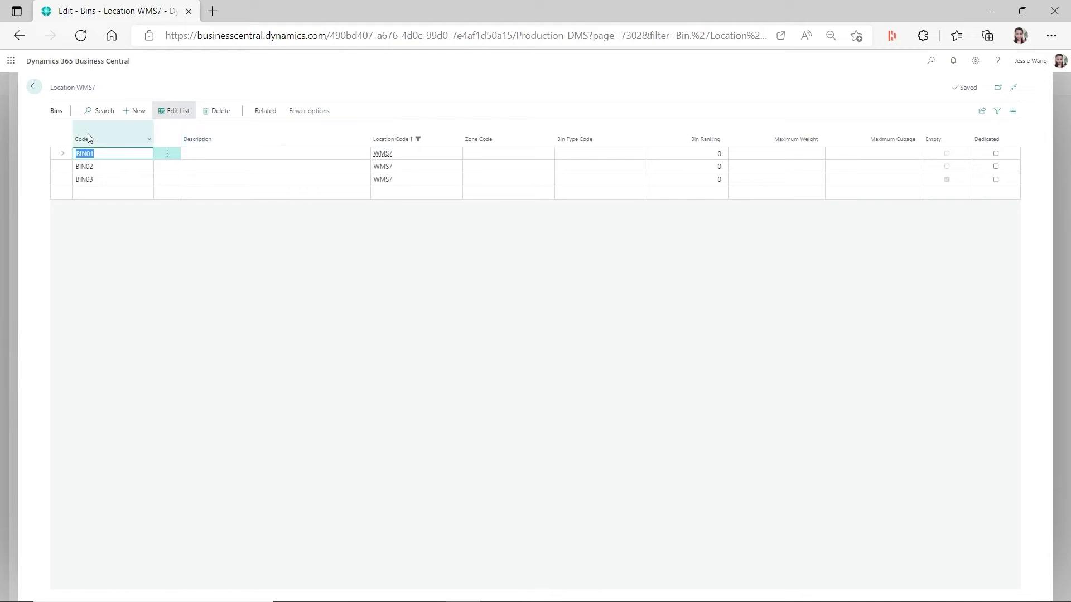
pyautogui.click(268, 112)
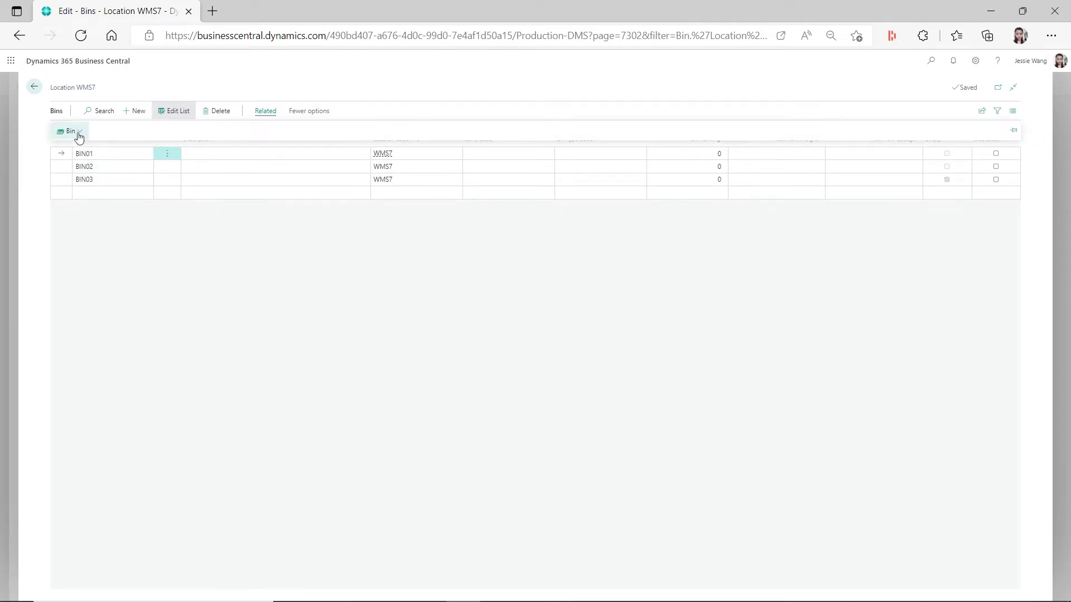
pyautogui.click(78, 138)
pyautogui.click(86, 151)
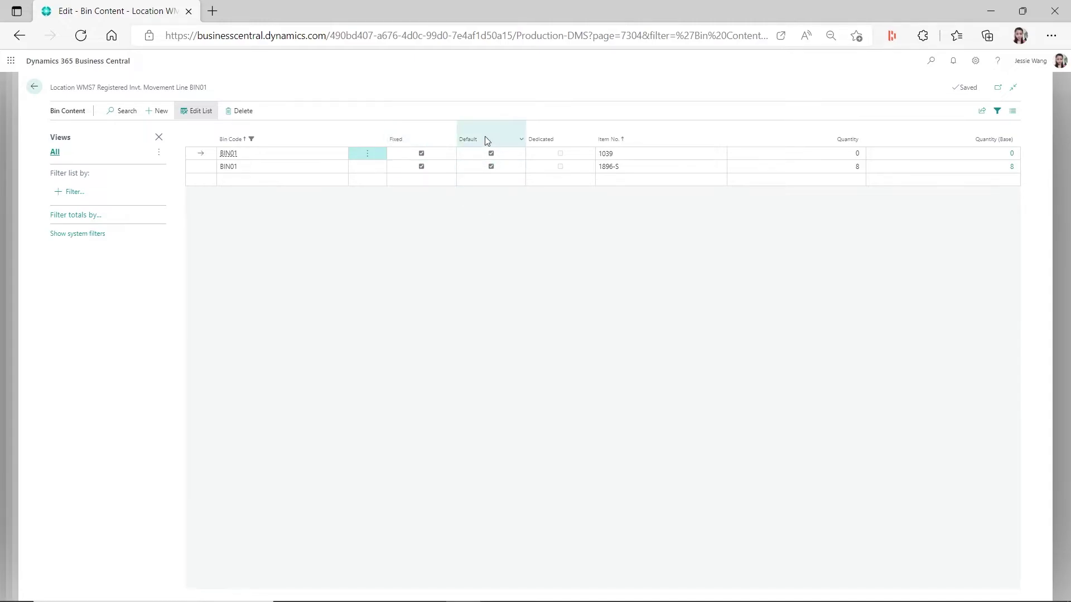
pyautogui.click(34, 86)
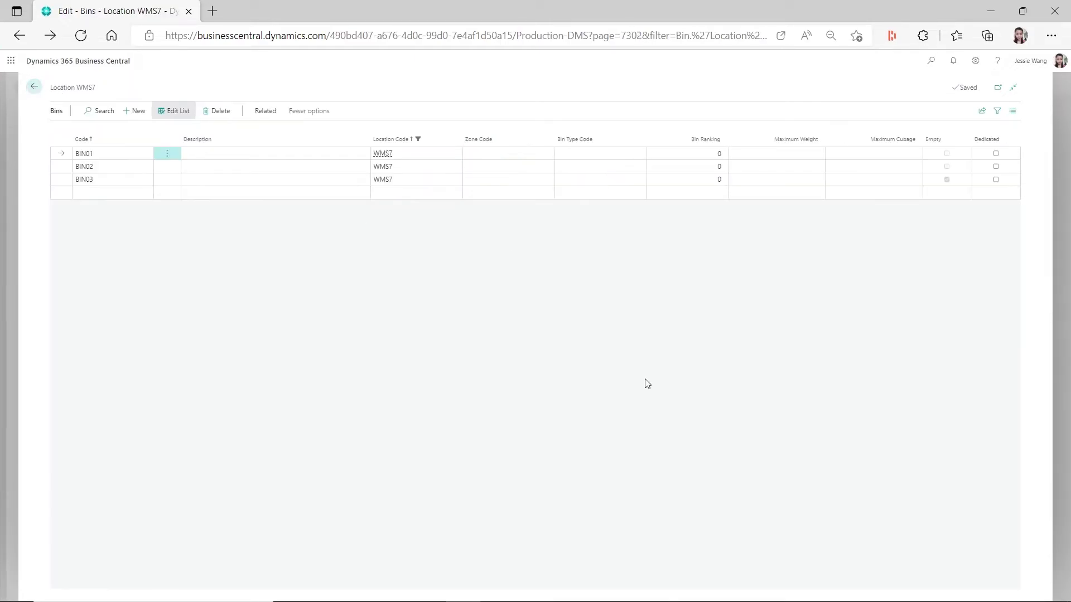
pyautogui.click(34, 86)
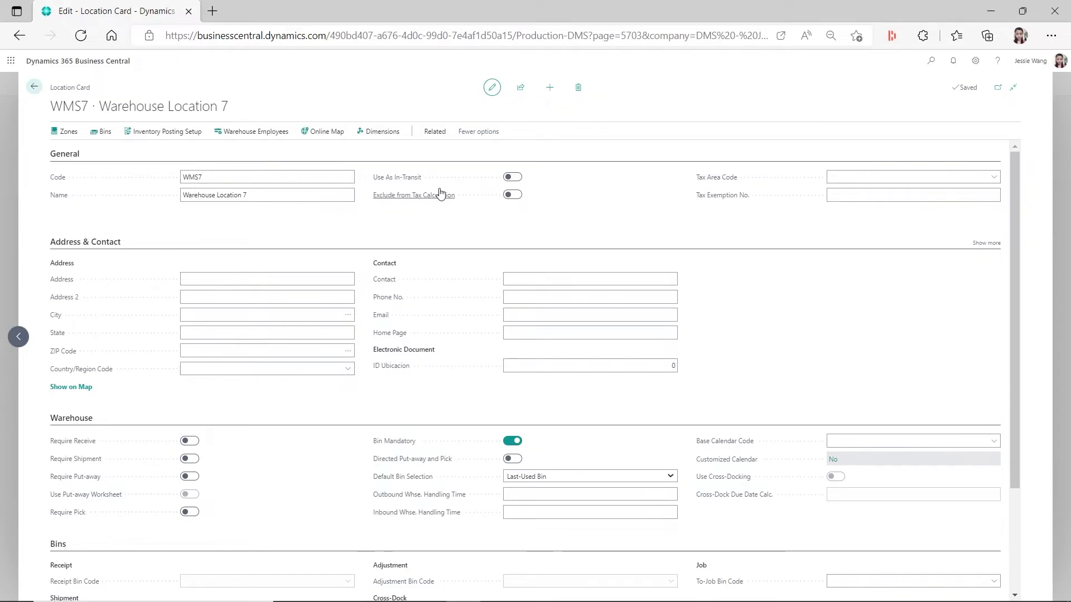
pyautogui.moveTo(392, 187)
pyautogui.click(35, 87)
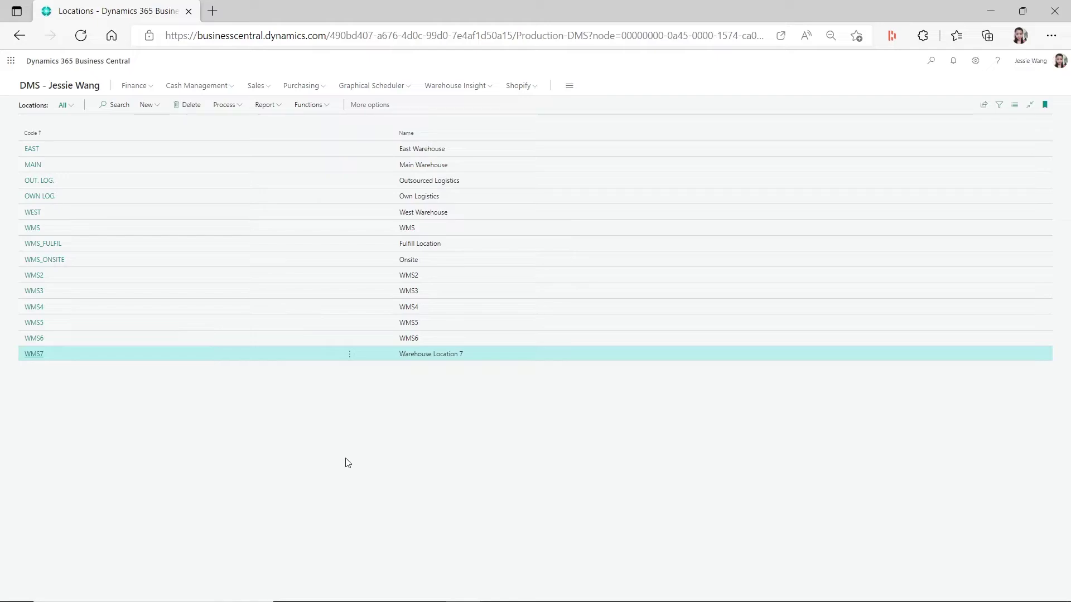
# Step: Try to turn off Require Put-away on the WMS2 location card, and discard the unsaved changes
pyautogui.click(38, 277)
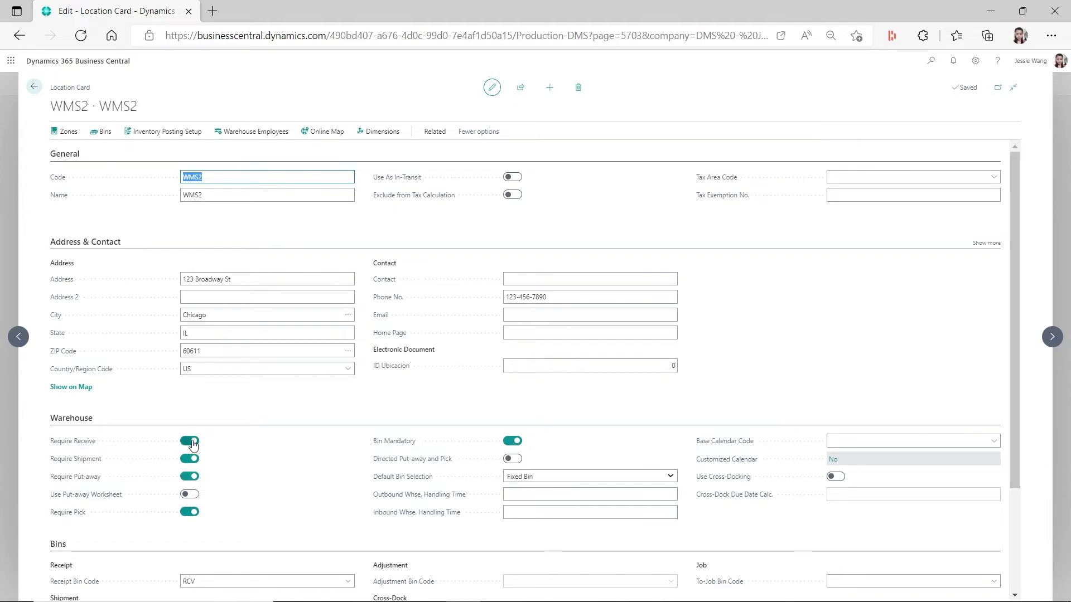
pyautogui.click(178, 478)
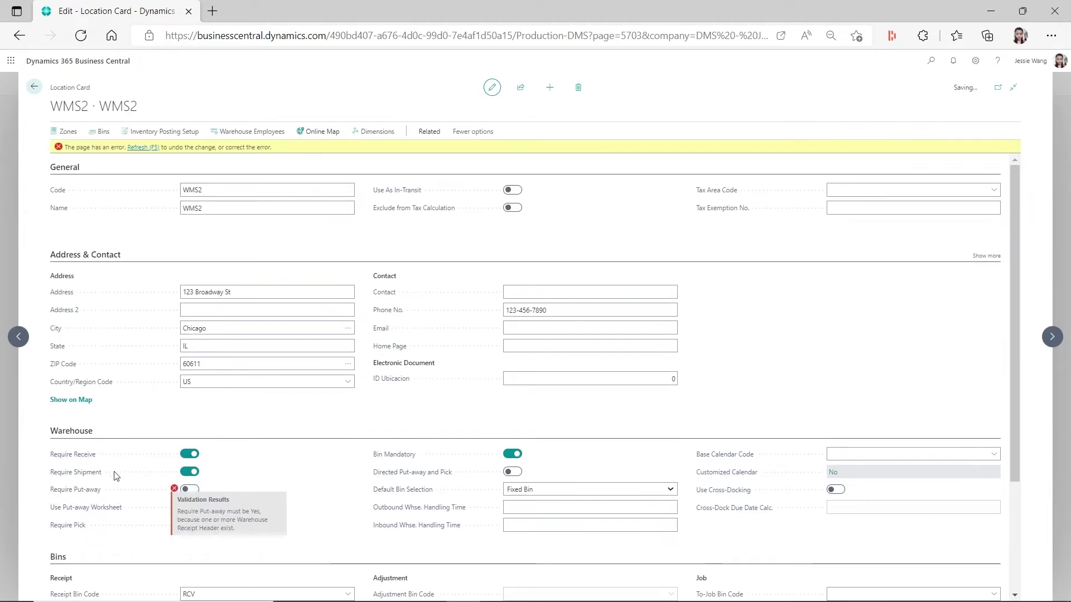
pyautogui.click(192, 491)
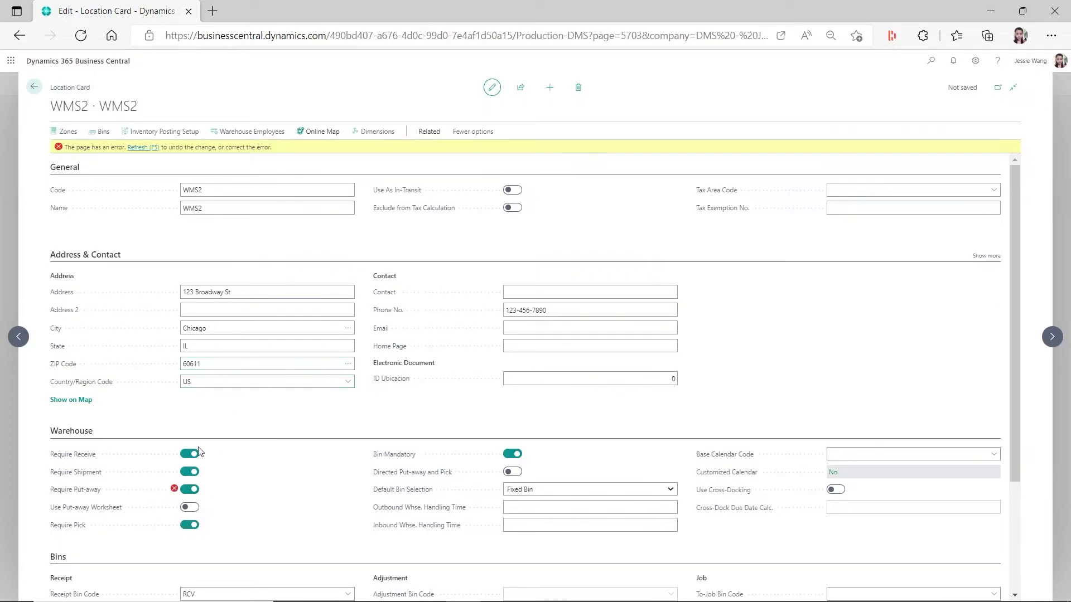
pyautogui.scroll(-3, 250, 358)
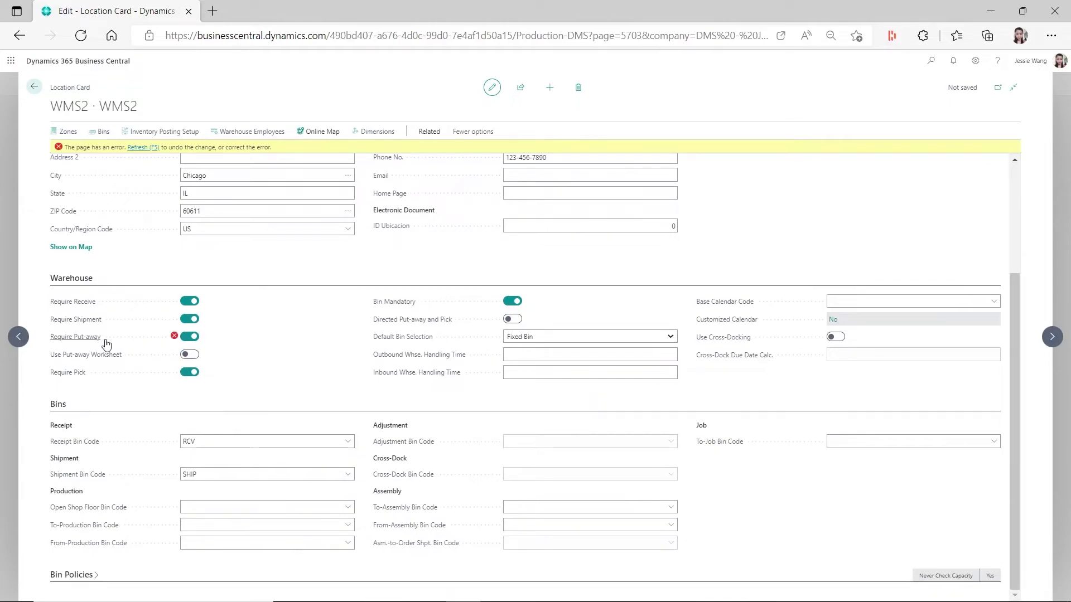
pyautogui.click(34, 87)
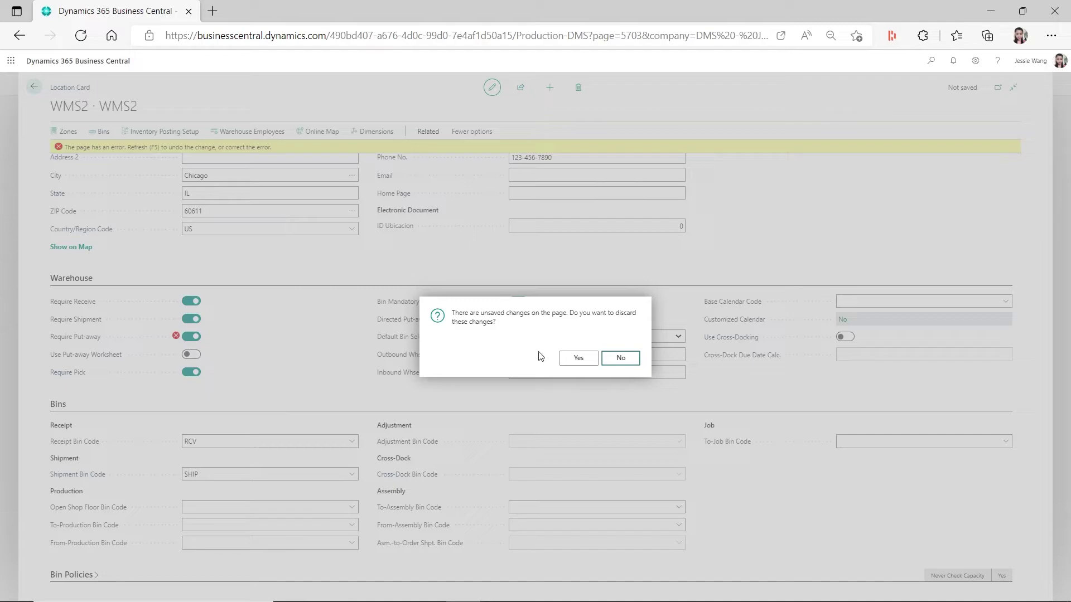
pyautogui.click(578, 358)
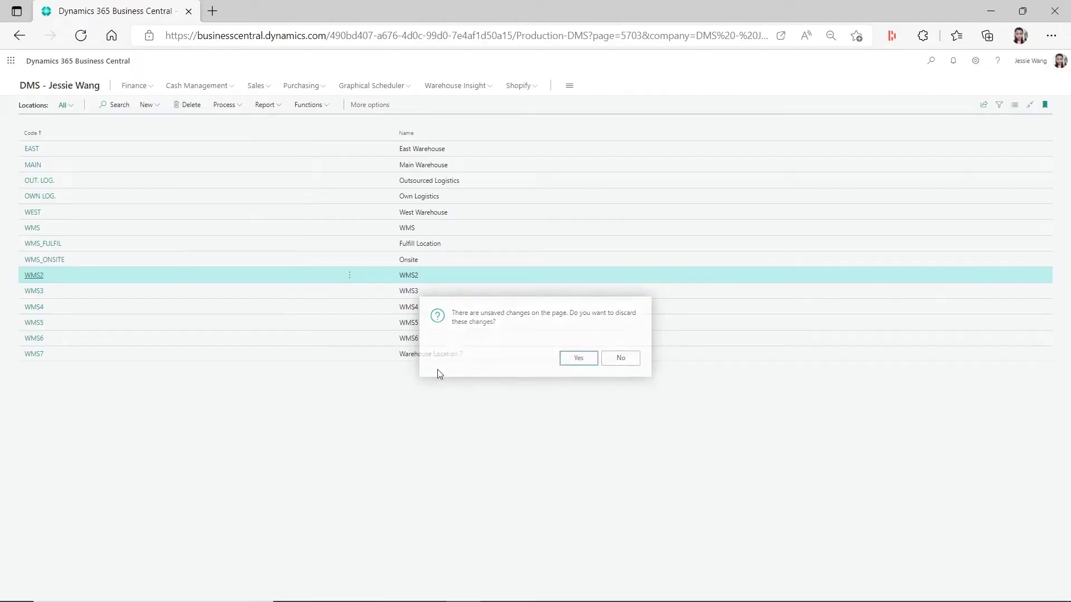
# Step: Look over the warehouse settings on the WMS3 and WMS4 location cards and return to the locations list
pyautogui.click(34, 293)
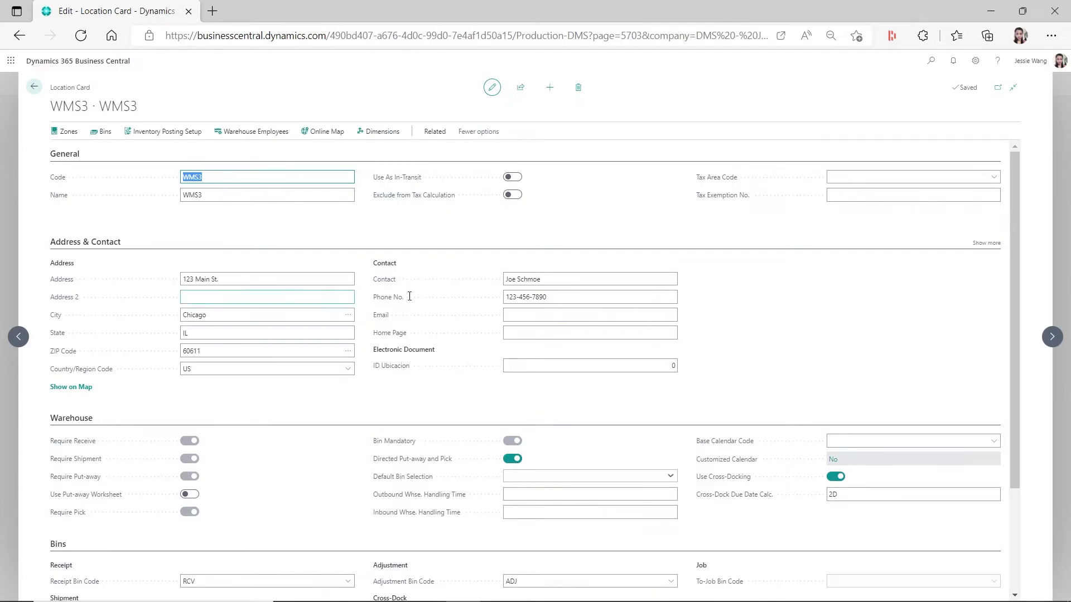
pyautogui.click(1053, 337)
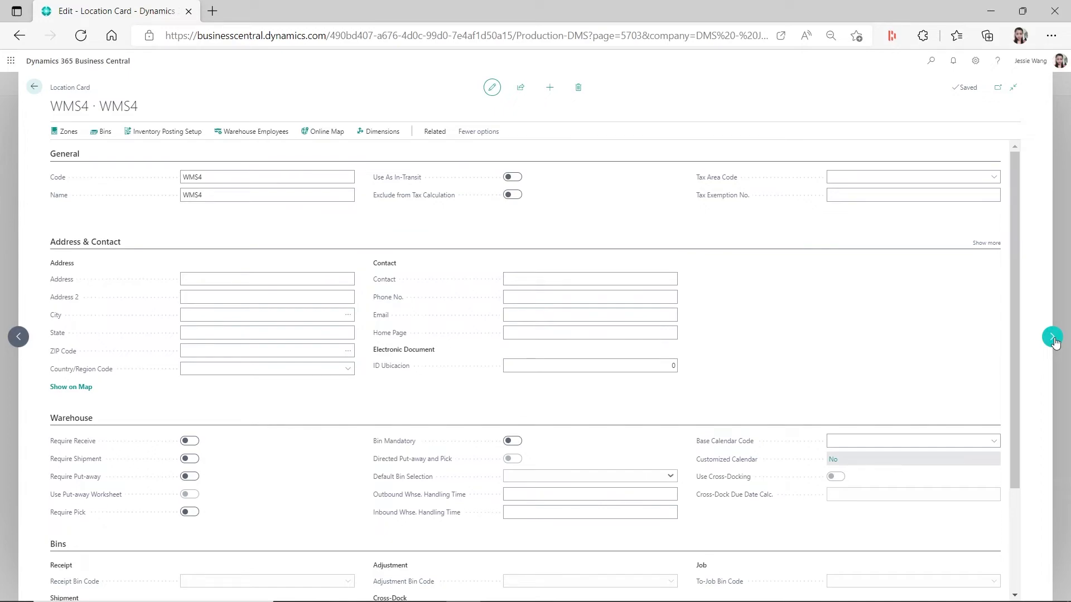
pyautogui.click(510, 442)
pyautogui.click(31, 89)
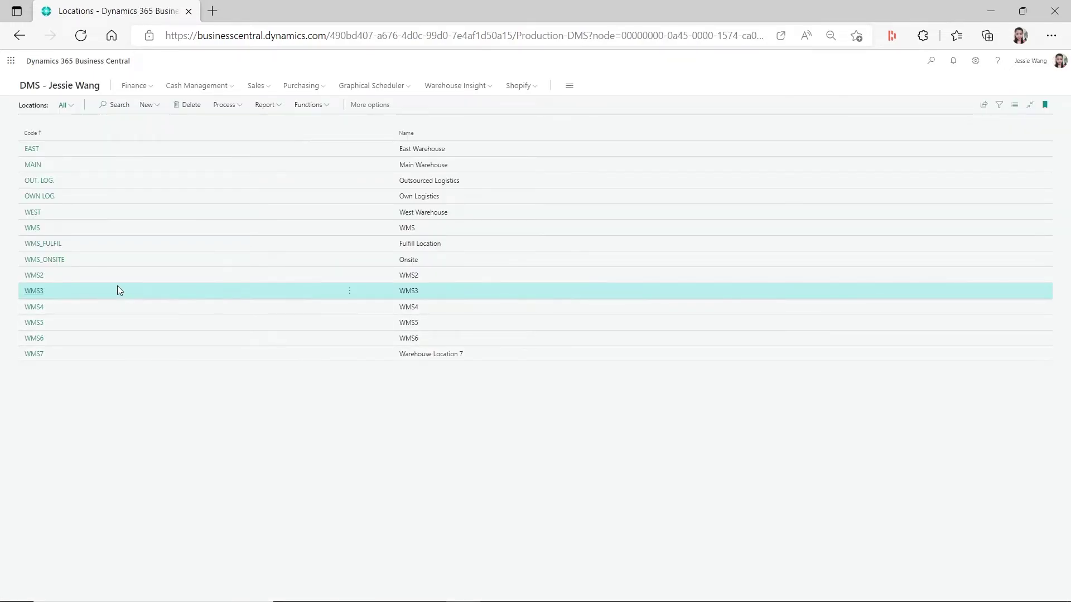
# Step: Examine the warehouse requirements and Receipt Bin Code on the WMS2 location card, and return to the home page
pyautogui.click(34, 275)
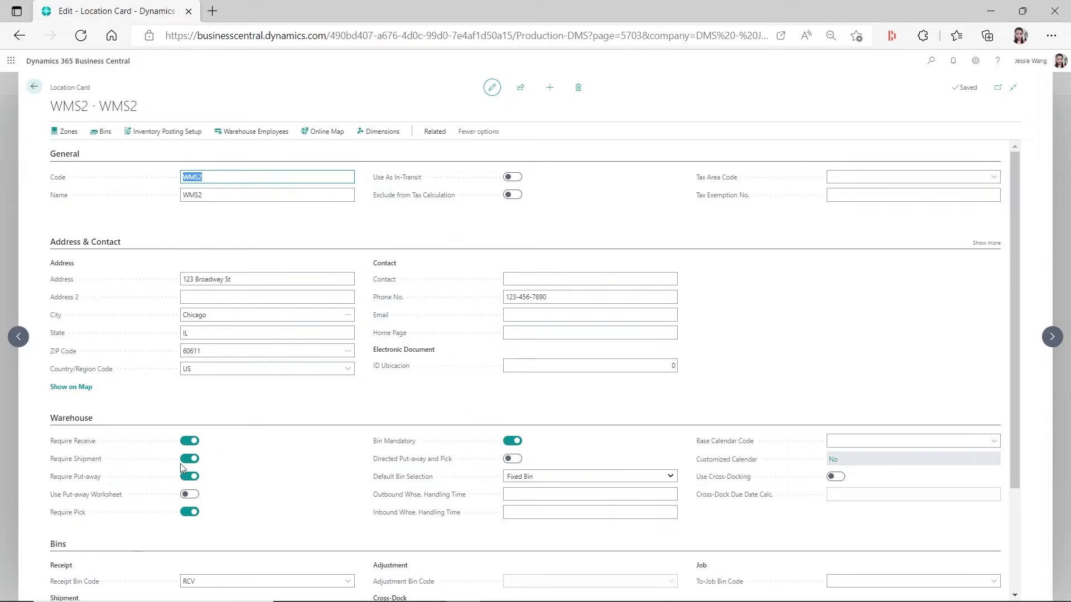
pyautogui.scroll(-1, 255, 484)
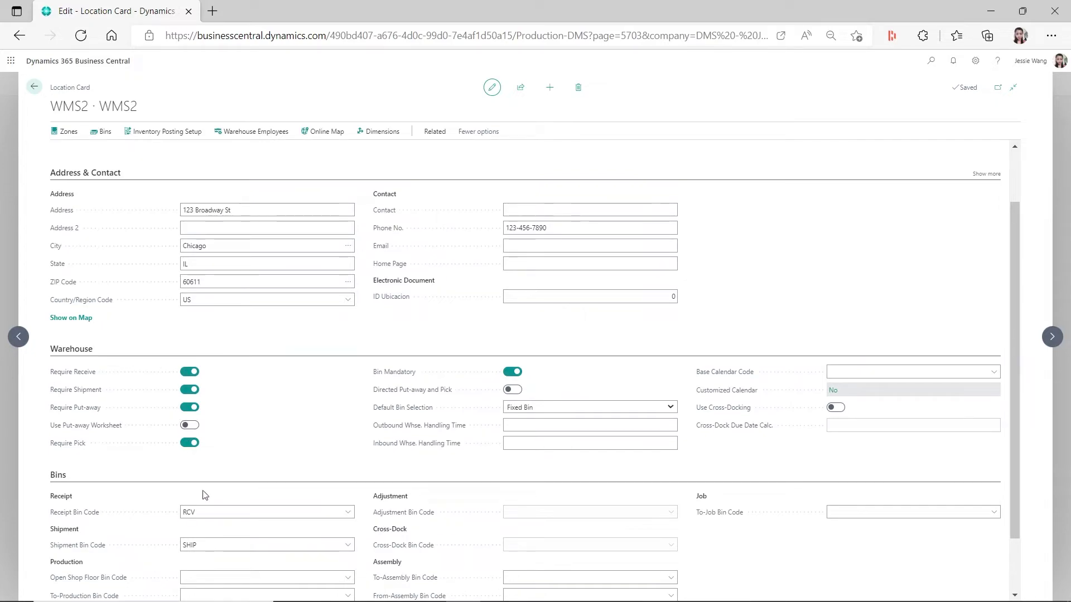
pyautogui.click(210, 510)
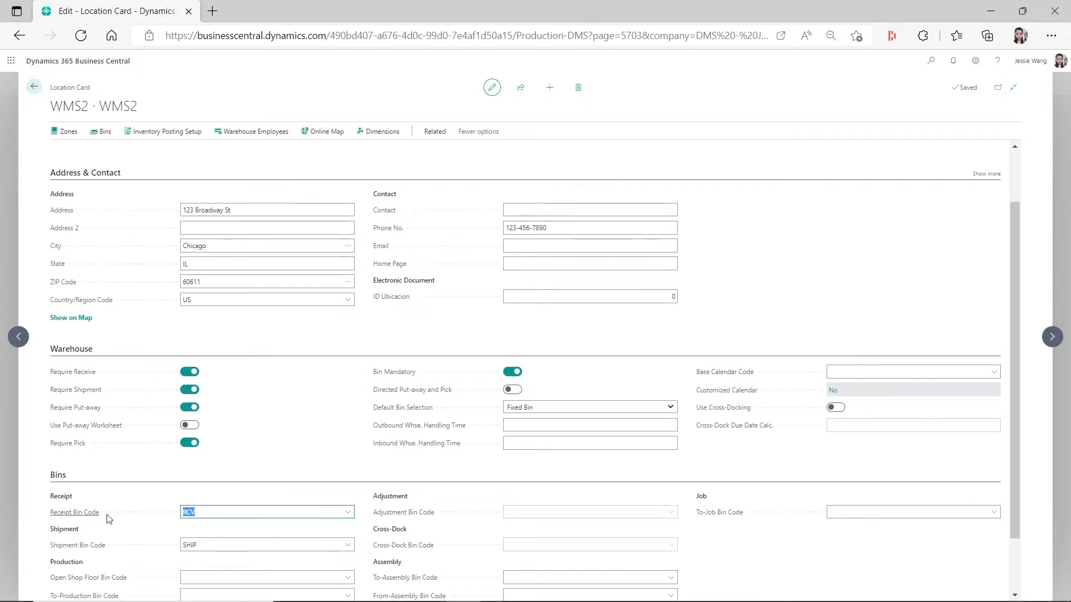
pyautogui.click(210, 514)
pyautogui.click(35, 87)
pyautogui.click(39, 90)
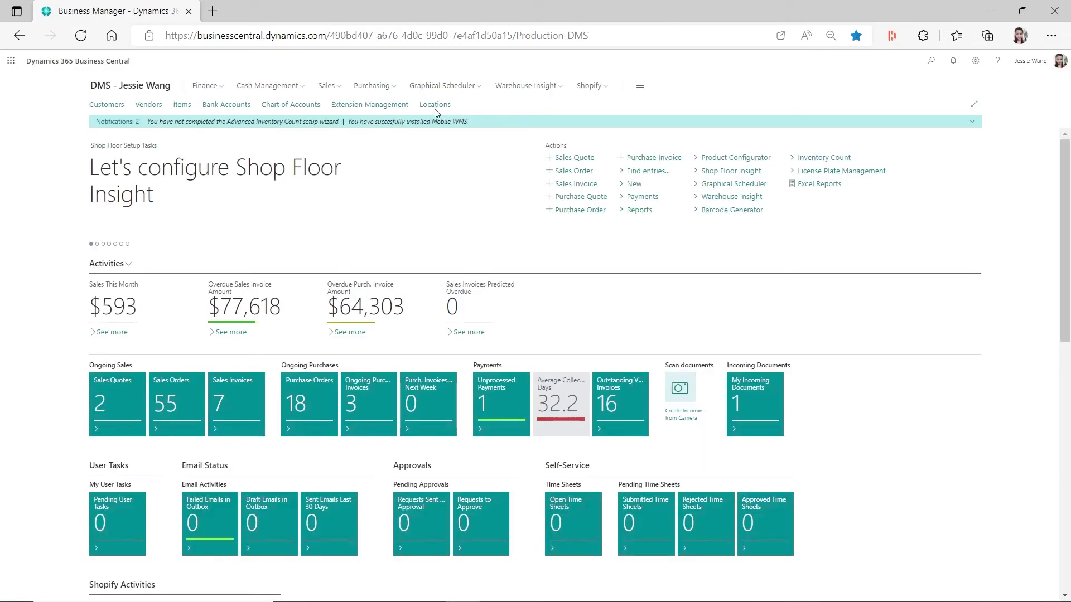
# Step: Create a new purchase order for vendor 10000, Fabrikam, Inc
pyautogui.click(373, 85)
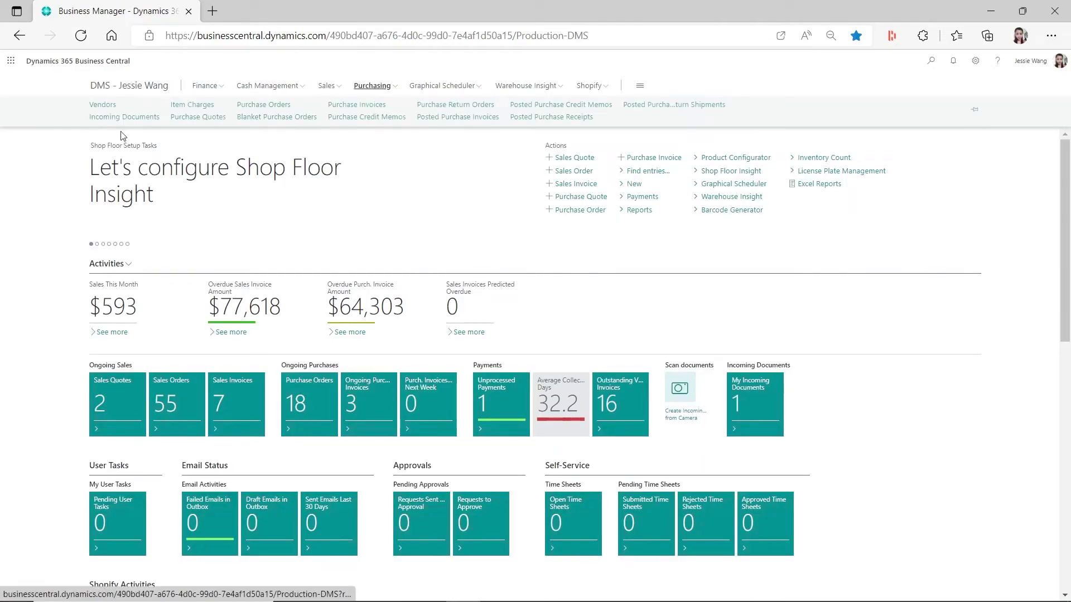
pyautogui.click(271, 111)
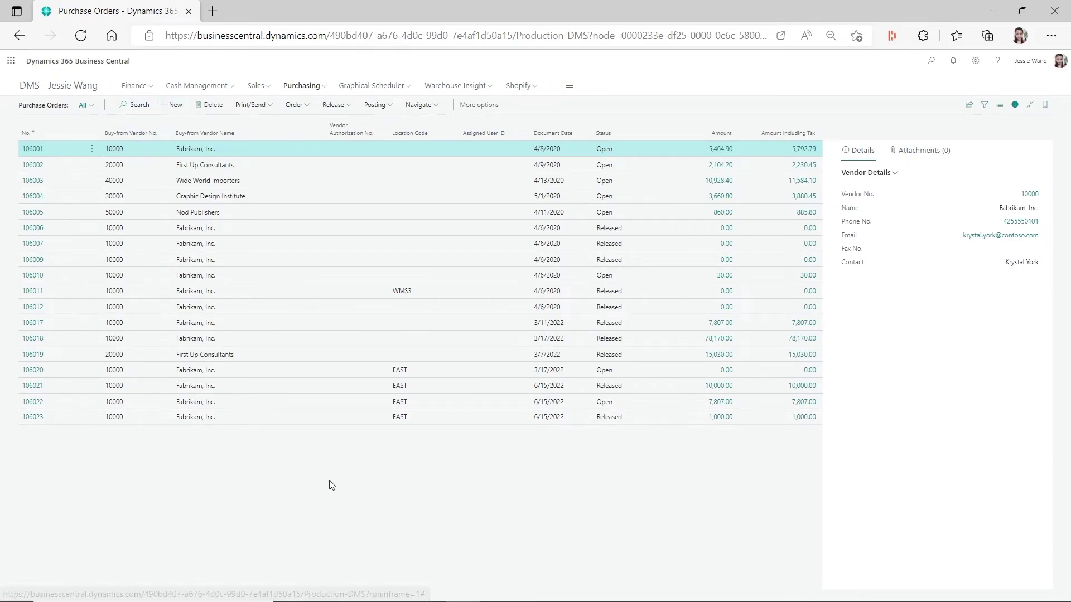
pyautogui.hotkey('alt', 'n')
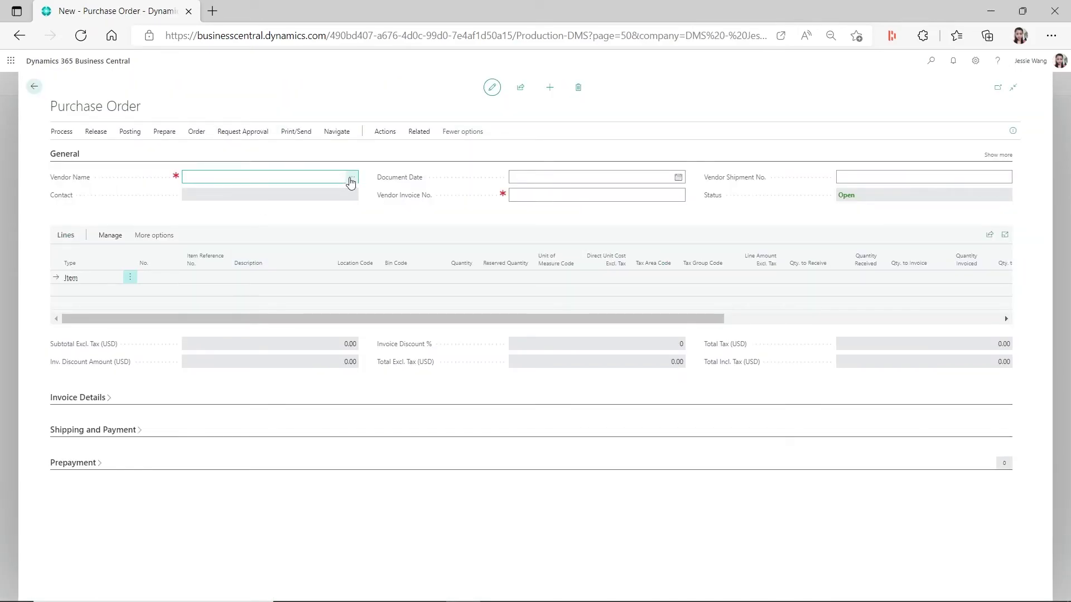
pyautogui.click(351, 179)
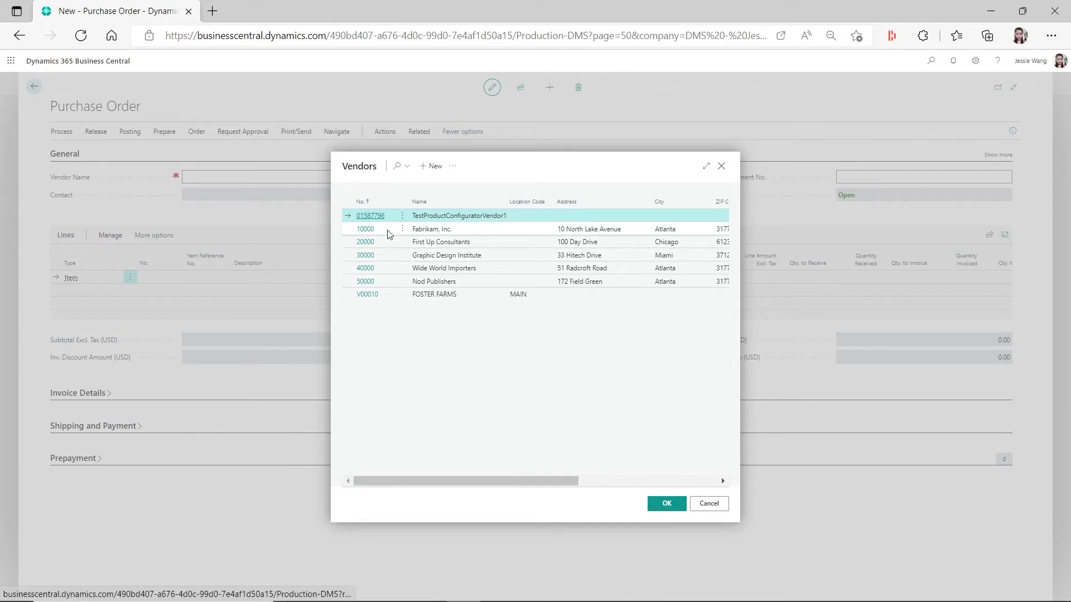
pyautogui.click(389, 234)
pyautogui.click(669, 504)
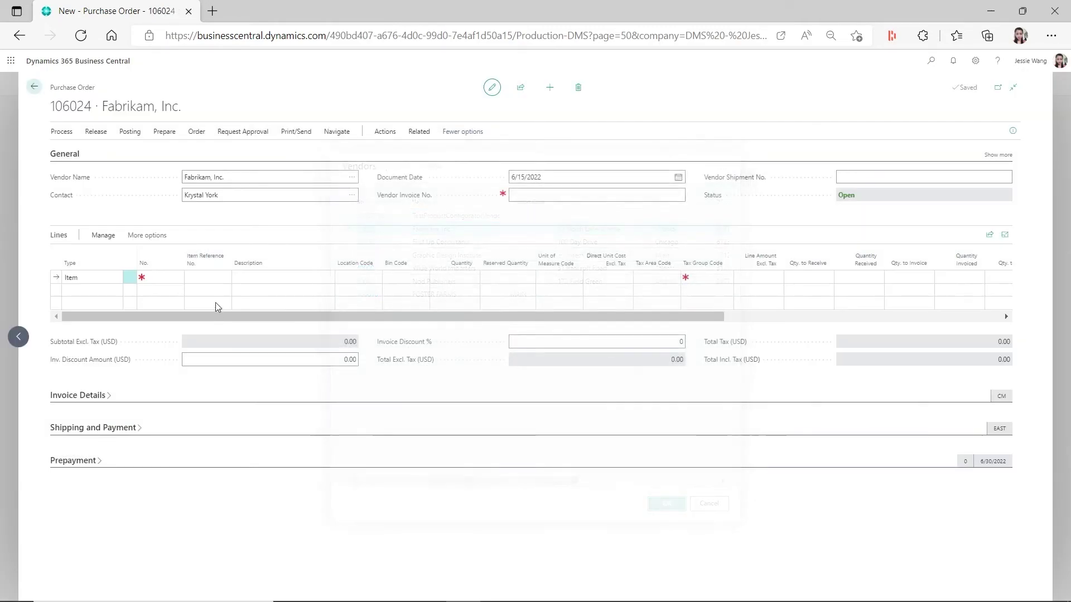
# Step: Show the purchase order's full Shipping and Payment details and set its Location Code to WMS2
pyautogui.click(161, 279)
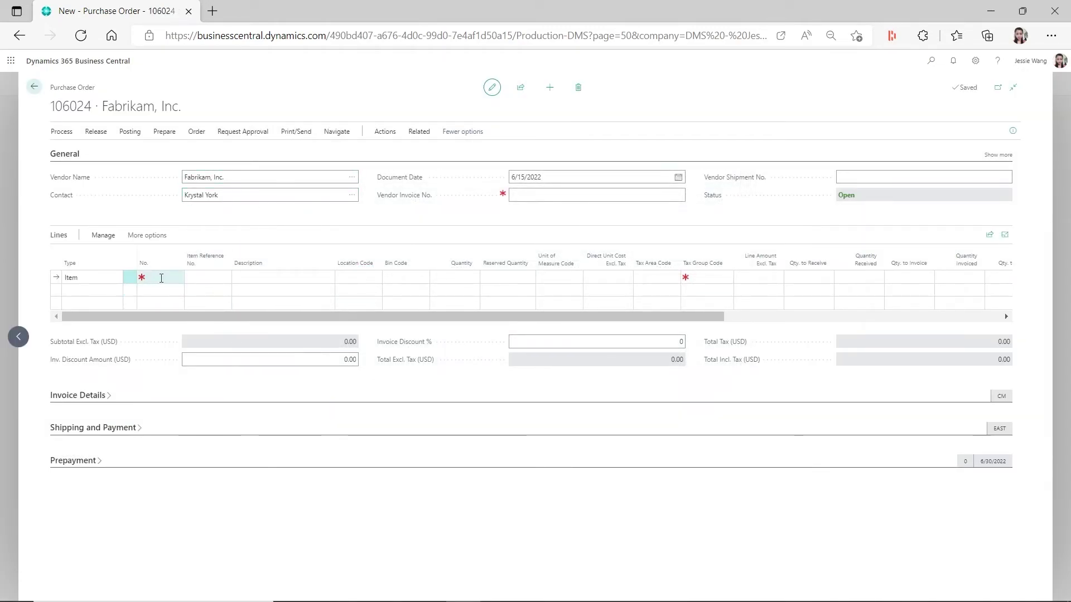
pyautogui.click(103, 396)
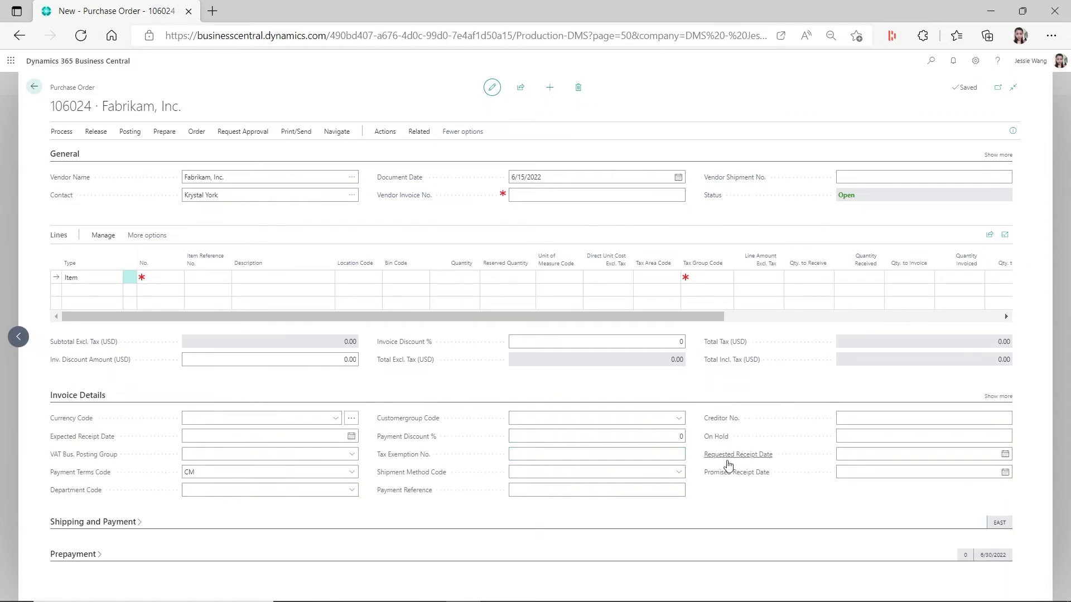
pyautogui.click(140, 525)
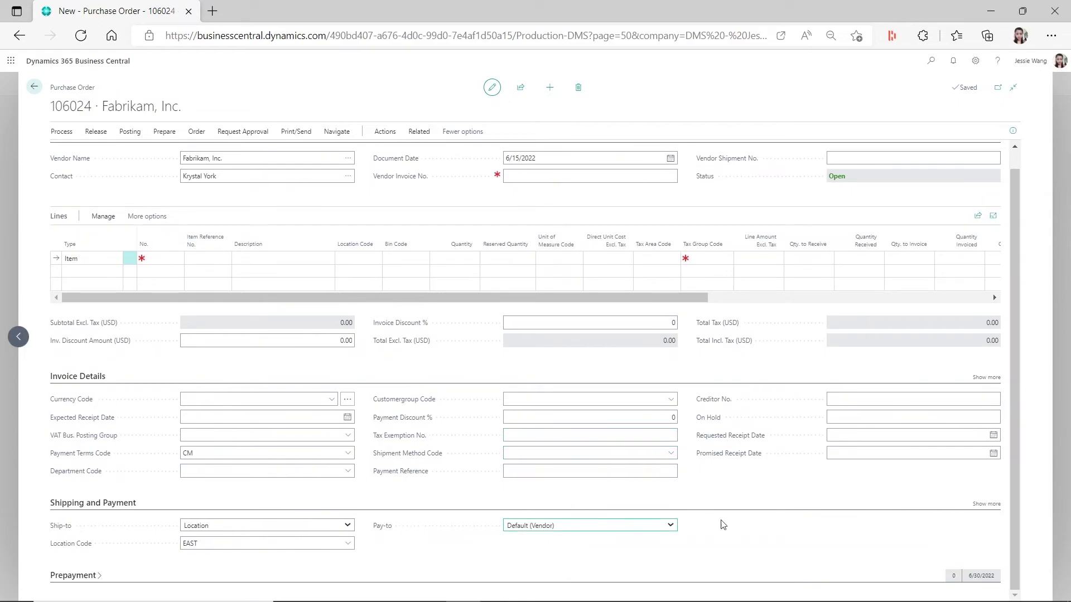
pyautogui.click(980, 506)
pyautogui.scroll(-3, 670, 478)
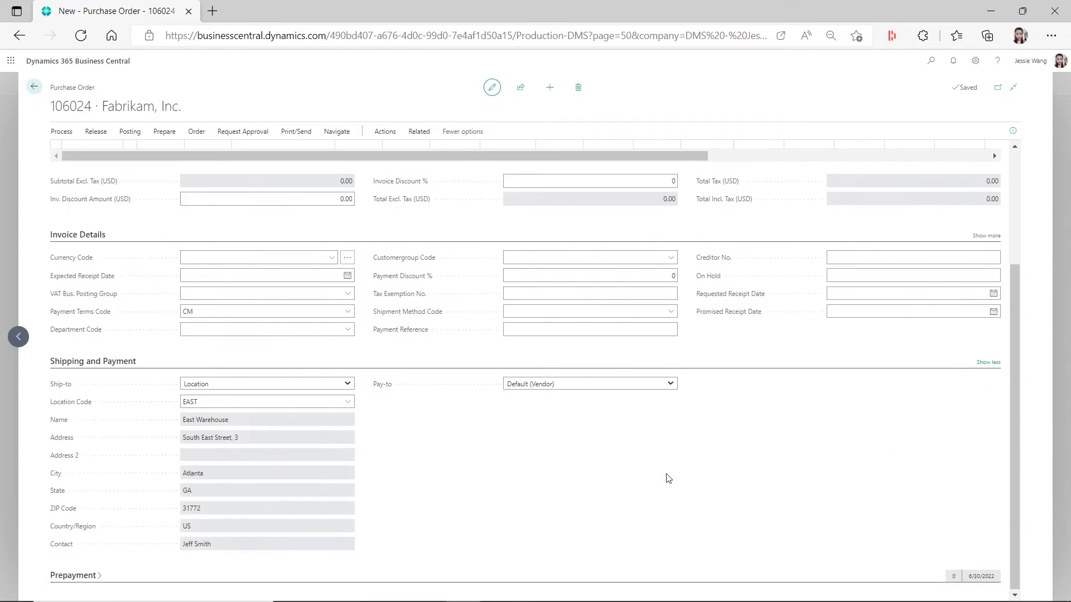
pyautogui.click(211, 401)
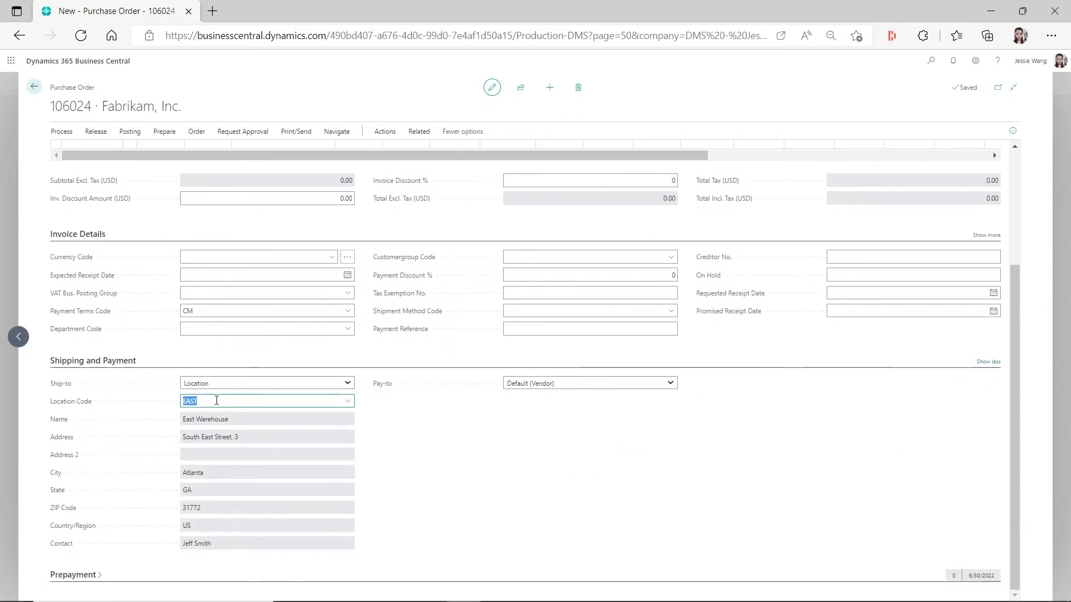
pyautogui.write('wms2')
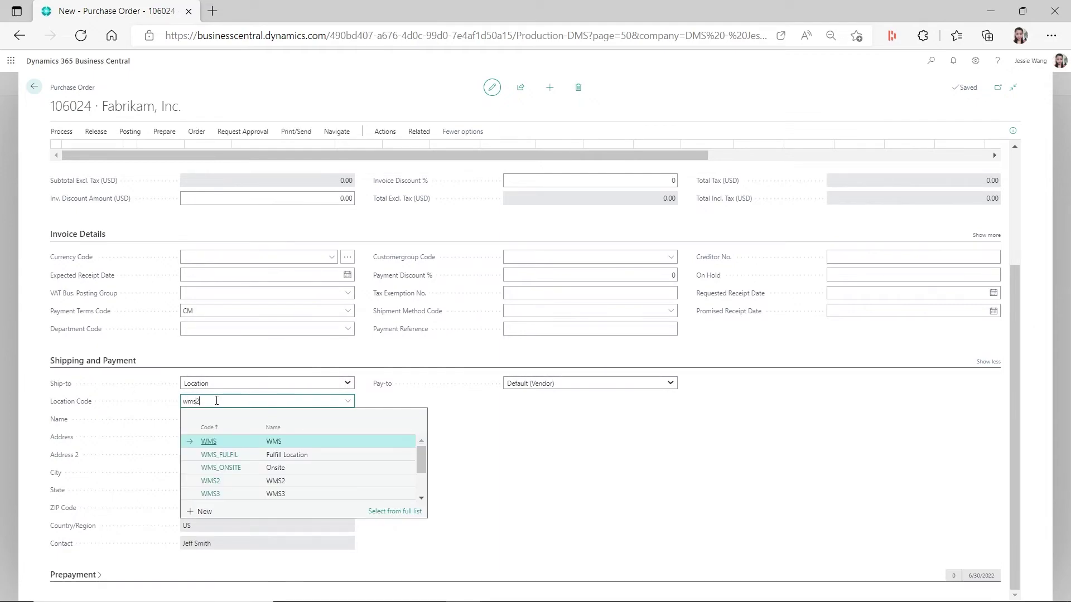
pyautogui.press('Tab')
# Step: Fill in the first purchase order line with item 1038 and quantity 10, and select its Bin Code field
pyautogui.scroll(3, 226, 184)
pyautogui.click(177, 278)
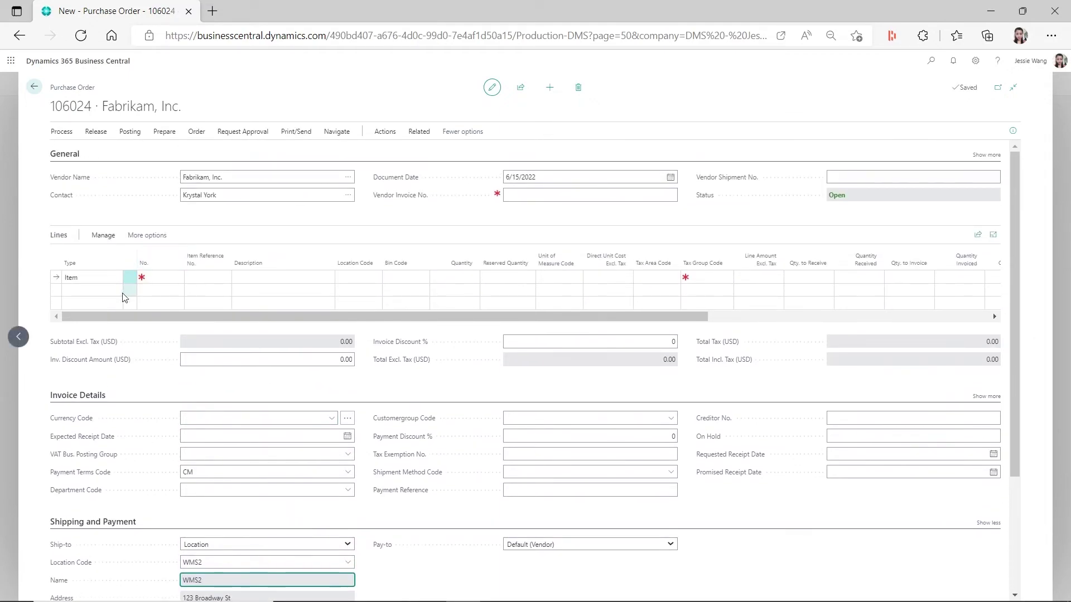
pyautogui.click(178, 278)
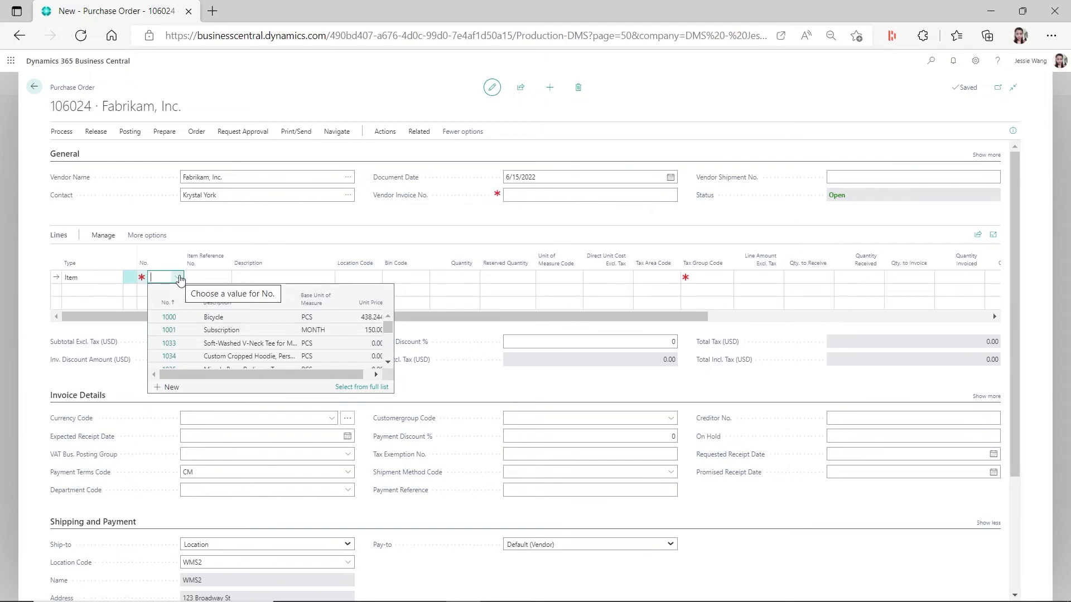
pyautogui.write('1038')
pyautogui.press('Tab')
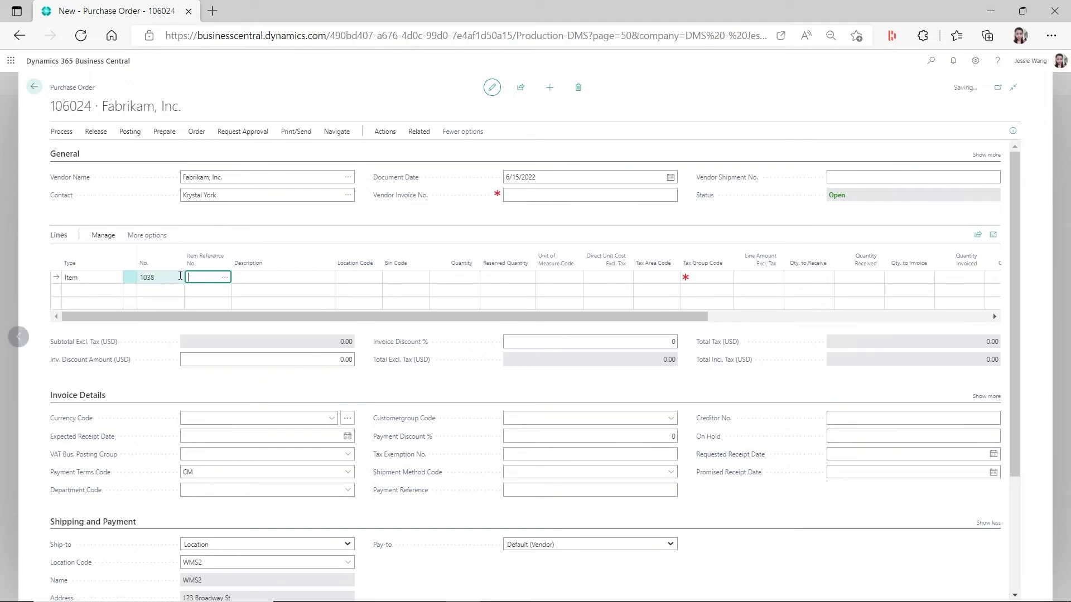
pyautogui.click(465, 276)
pyautogui.press('Tab')
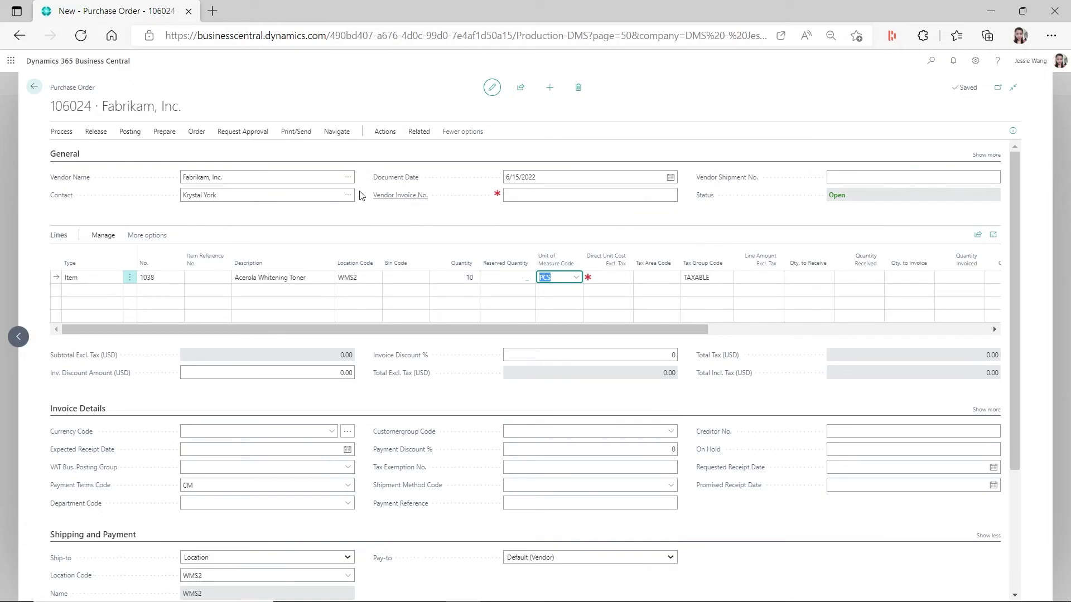
pyautogui.click(404, 276)
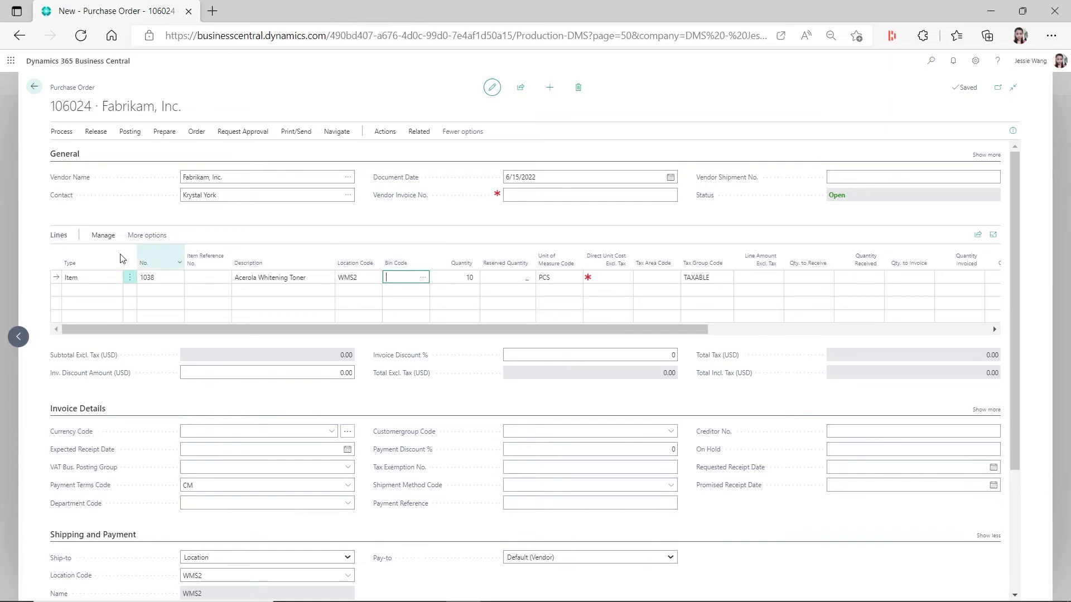
# Step: Release the Fabrikam, Inc. purchase order and create a warehouse receipt from it
pyautogui.click(98, 137)
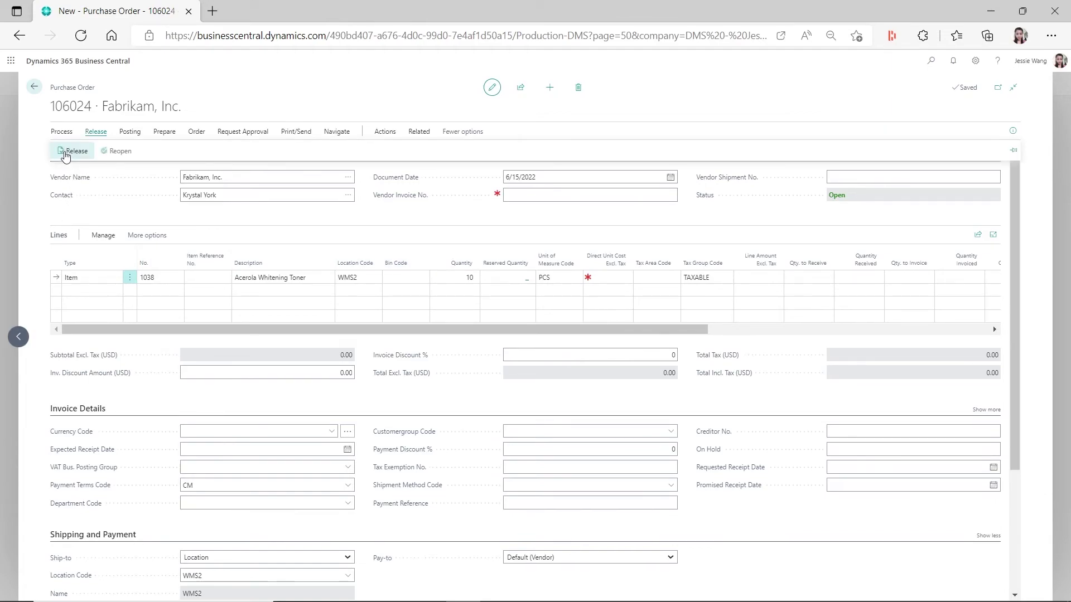
pyautogui.click(64, 153)
pyautogui.click(385, 132)
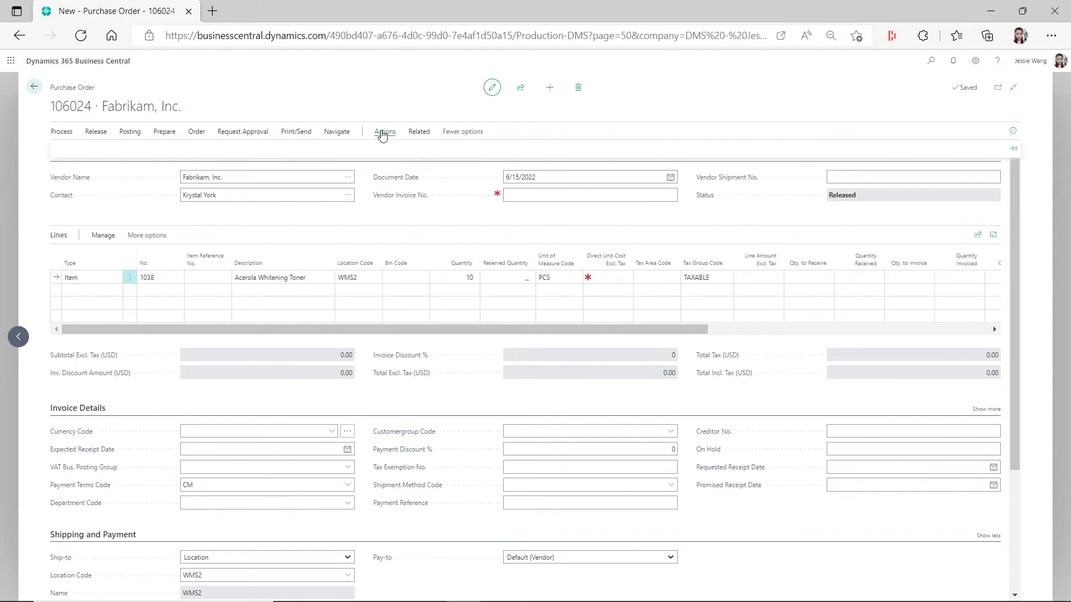
pyautogui.click(212, 150)
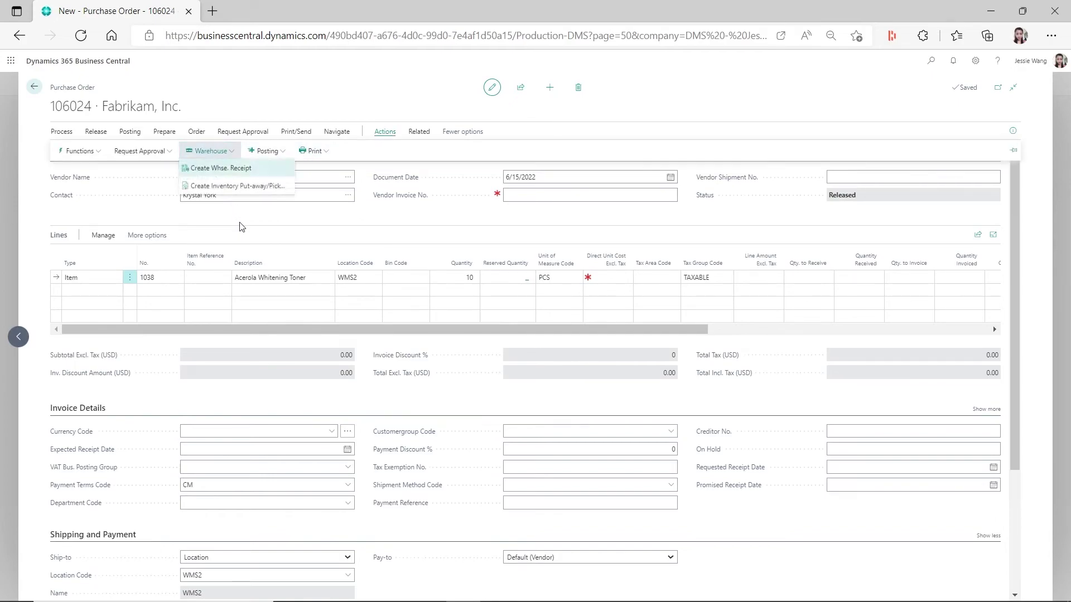
pyautogui.click(228, 174)
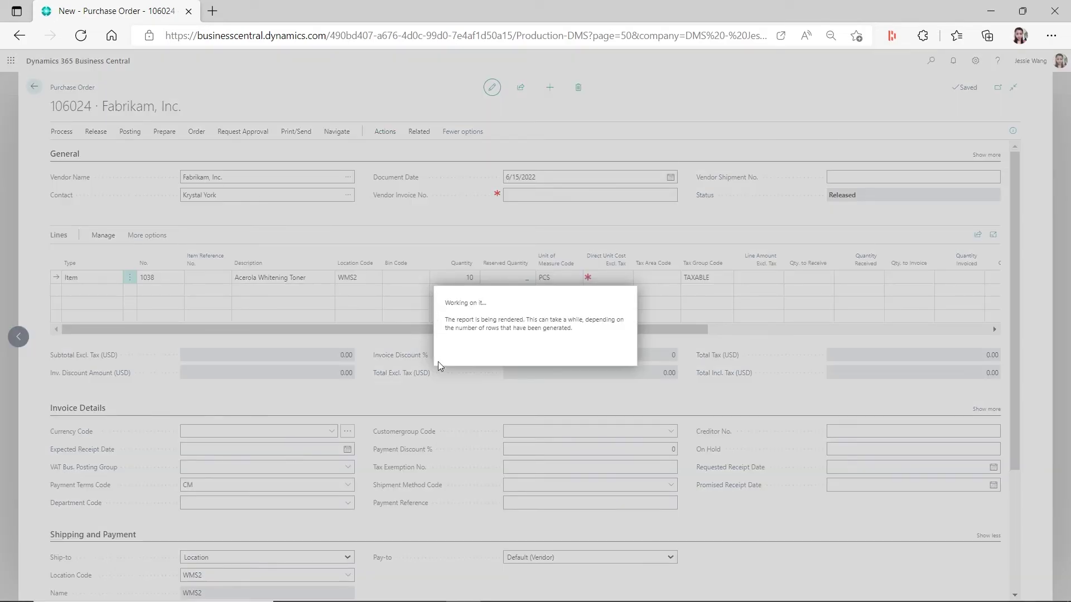
pyautogui.click(618, 358)
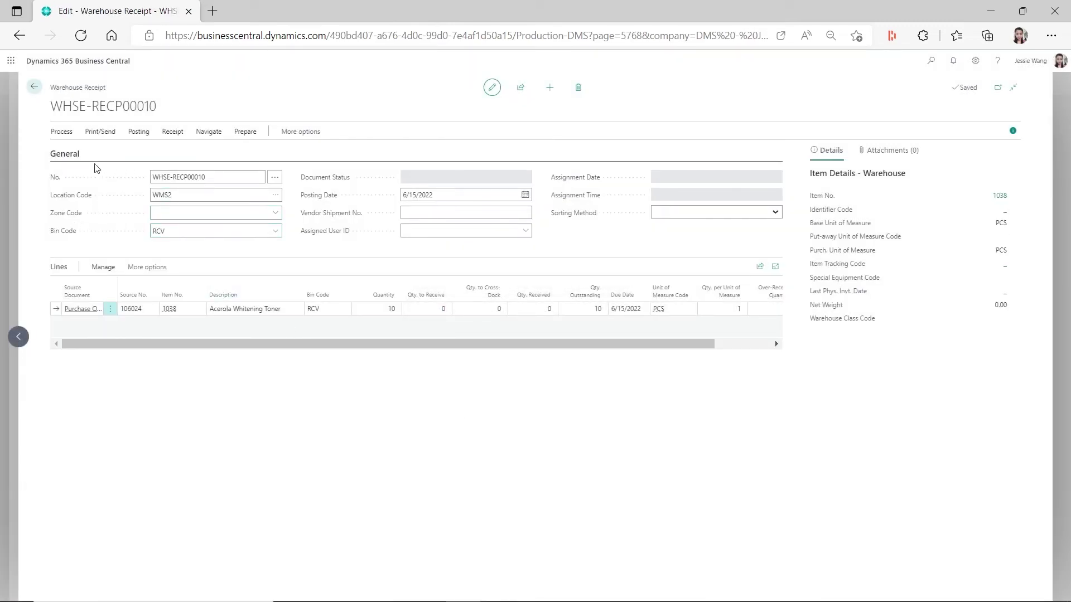
# Step: Examine the Bin Code and its available bins on the warehouse receipt, and return to the home page
pyautogui.click(179, 232)
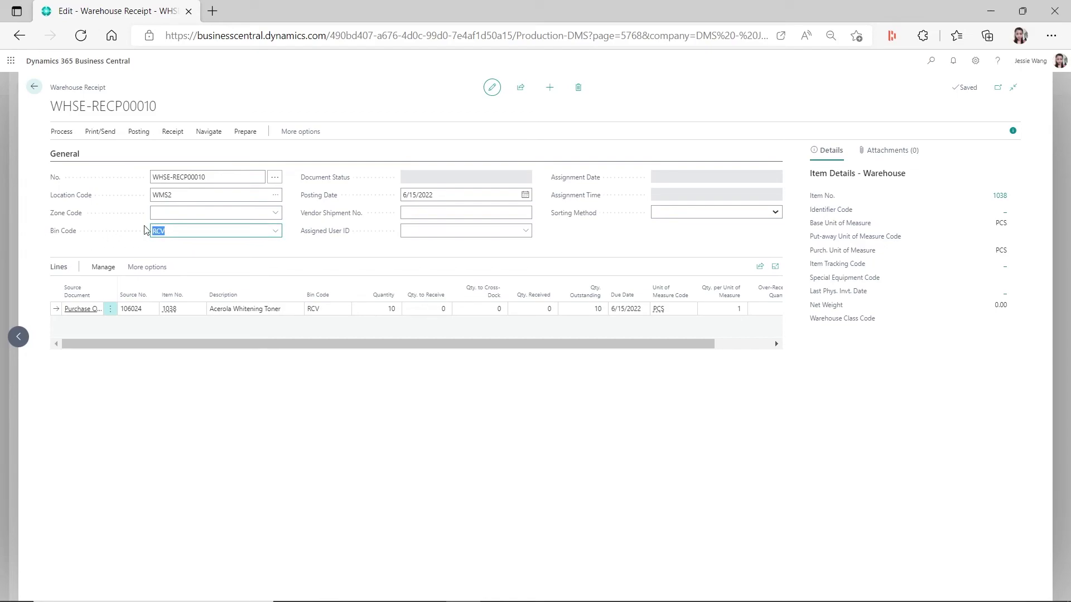
pyautogui.click(275, 231)
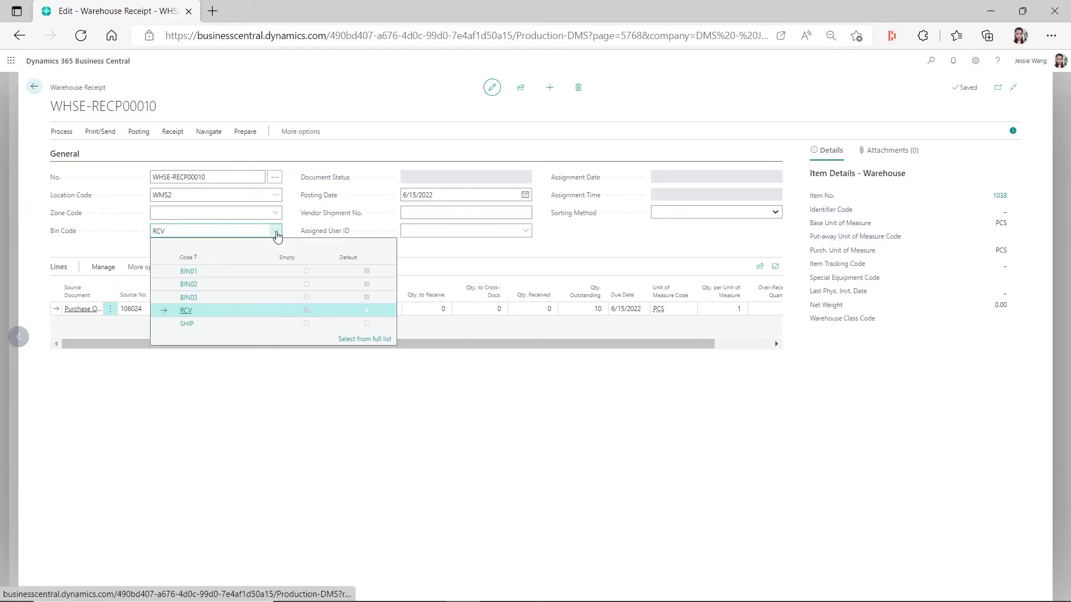
pyautogui.click(112, 244)
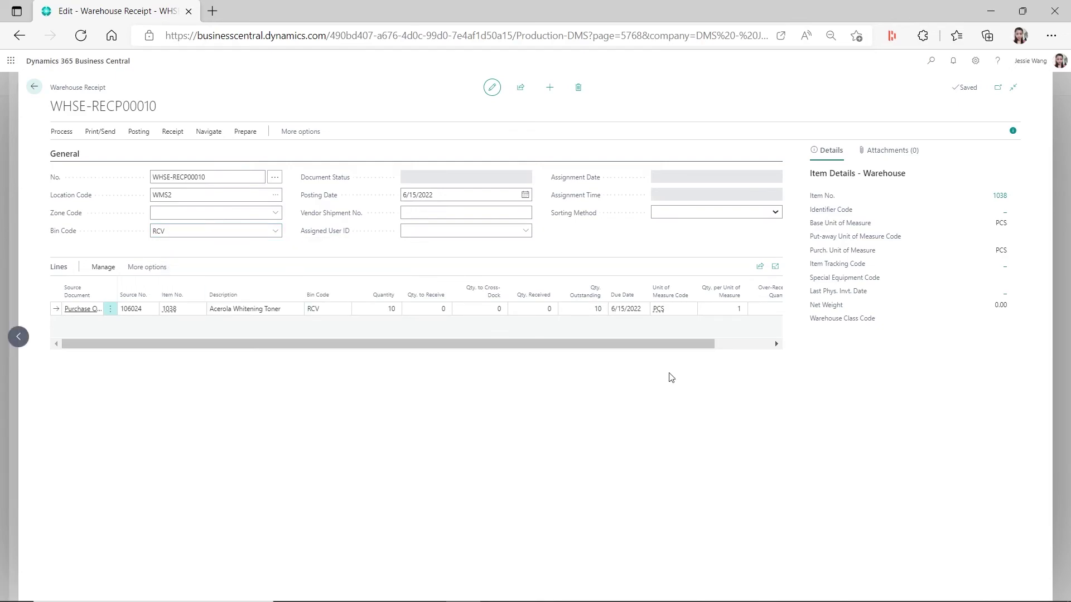
pyautogui.click(36, 88)
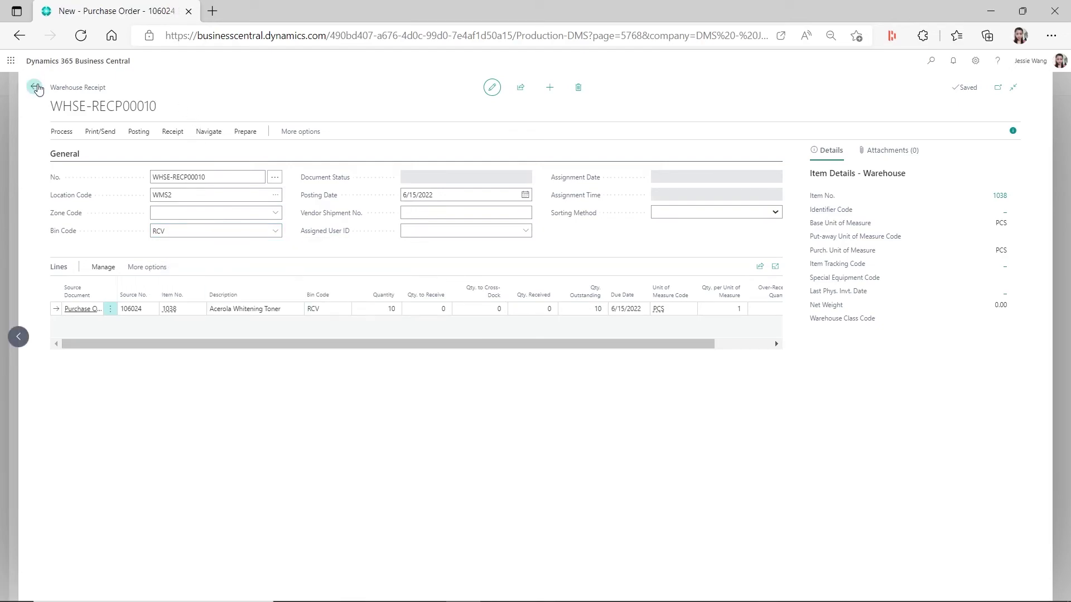
pyautogui.click(36, 88)
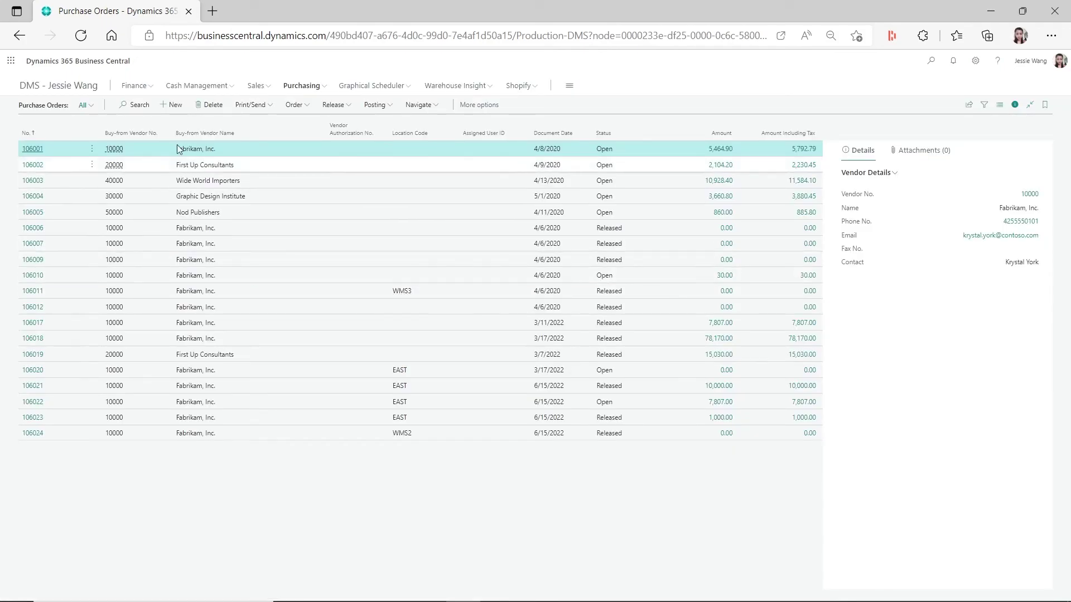
pyautogui.click(69, 87)
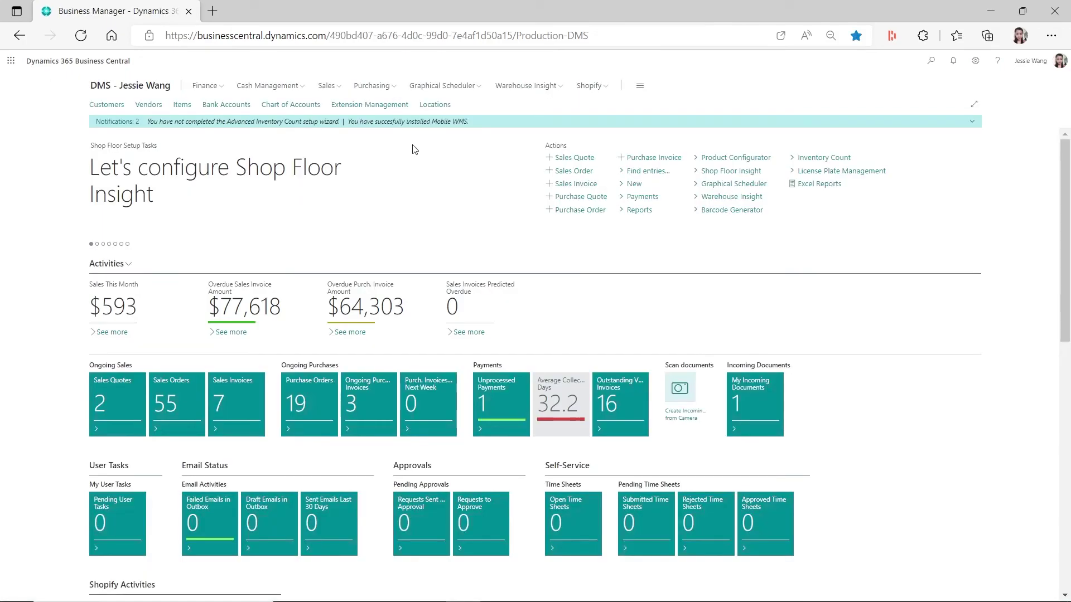
# Step: Compare the Warehouse and Bins settings on the location cards of WMS2 and WMS7
pyautogui.click(436, 105)
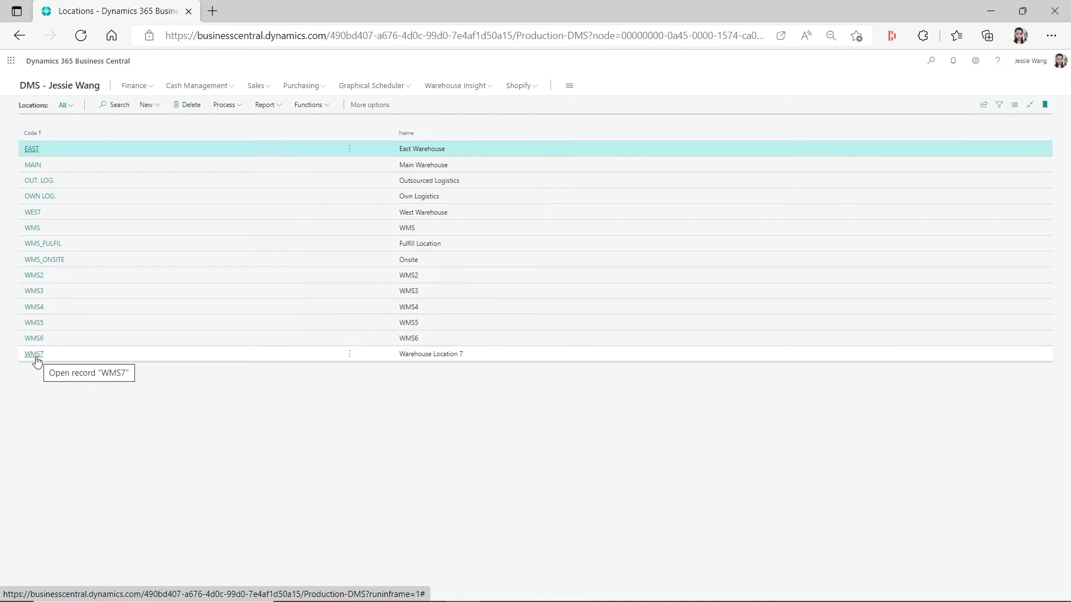
pyautogui.click(34, 276)
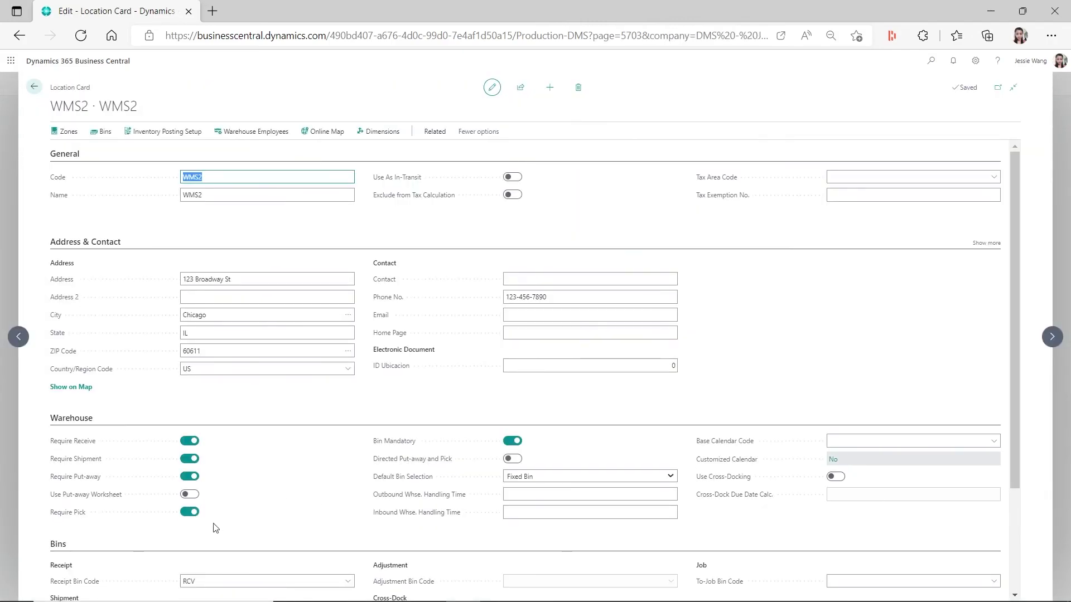
pyautogui.scroll(-1, 184, 572)
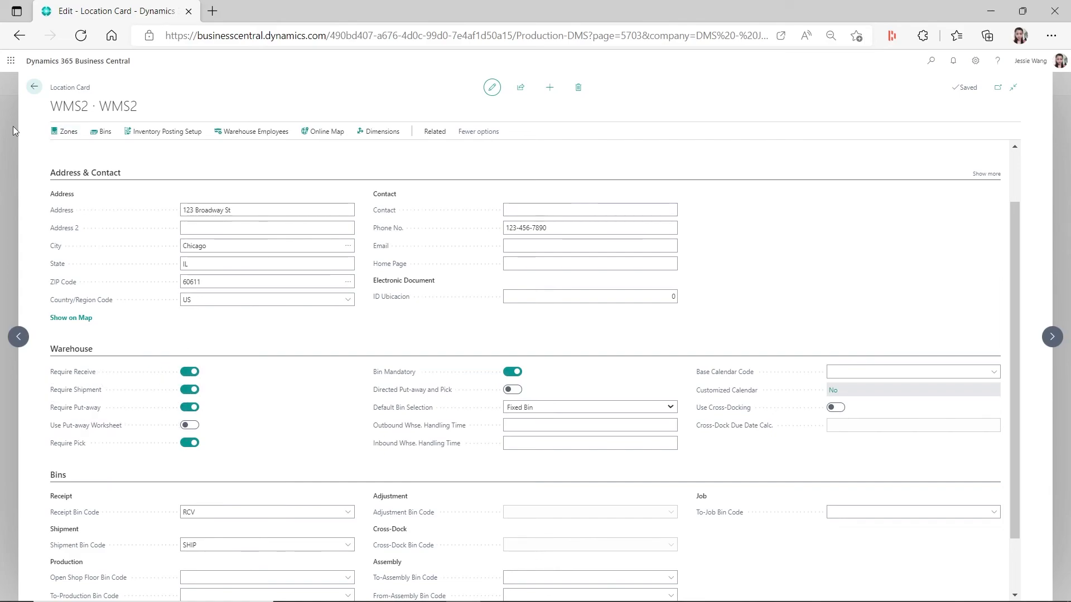
pyautogui.click(34, 87)
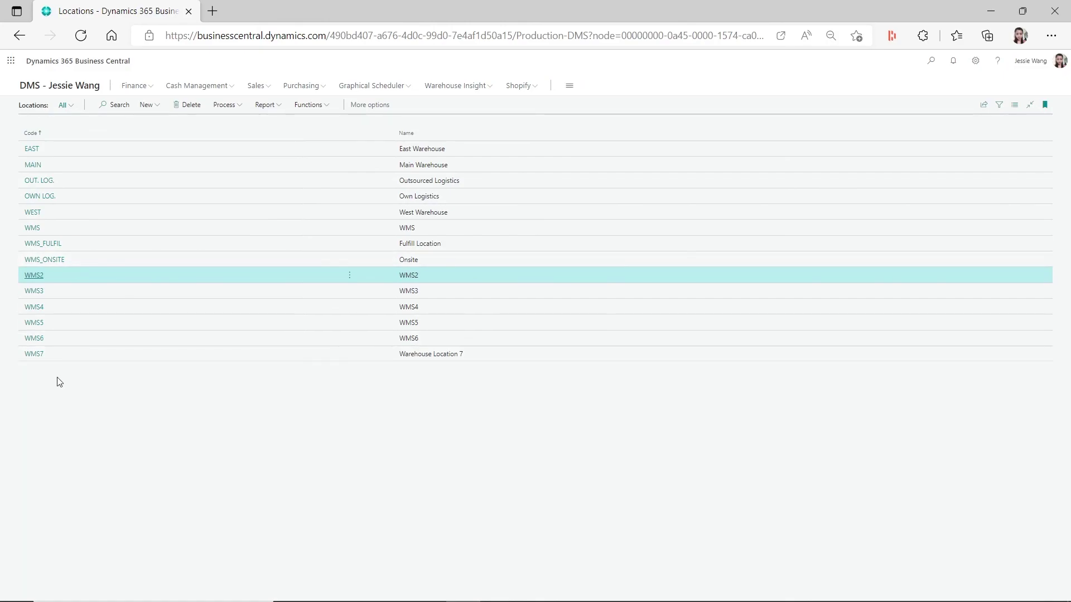
pyautogui.click(31, 356)
pyautogui.scroll(-5, 313, 446)
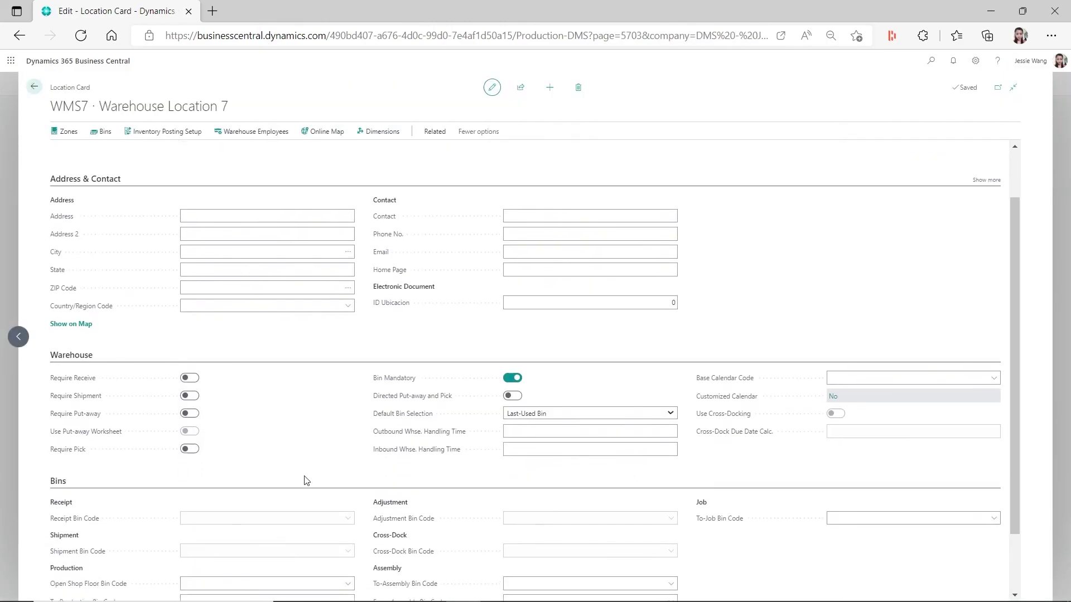